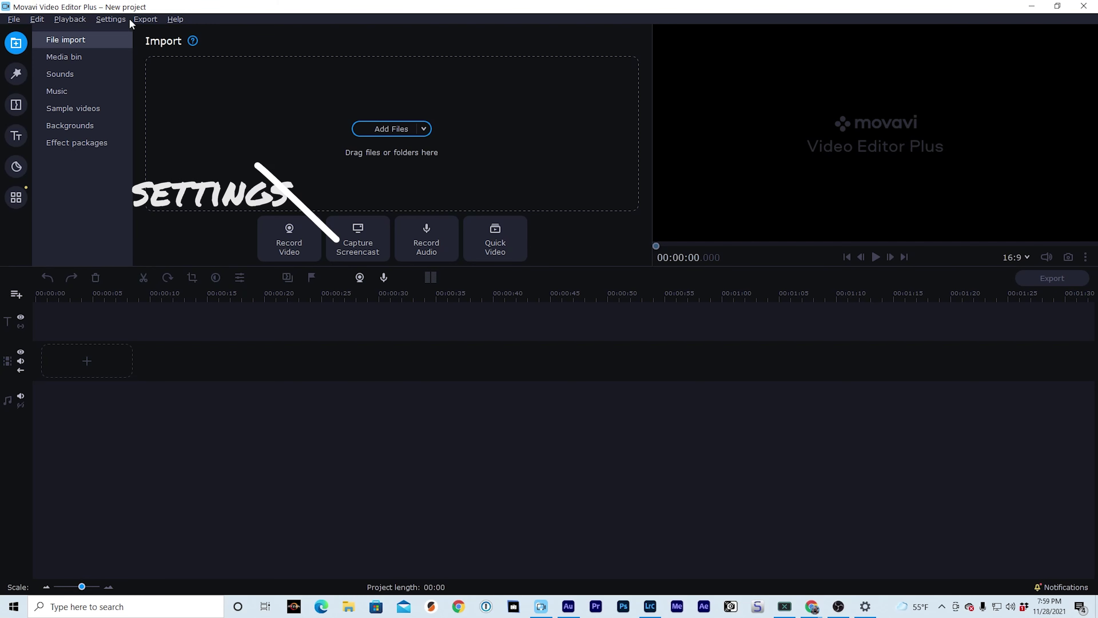
Open Preferences at the Acceleration tab to check NVIDIA hardware acceleration is enabled
click(111, 19)
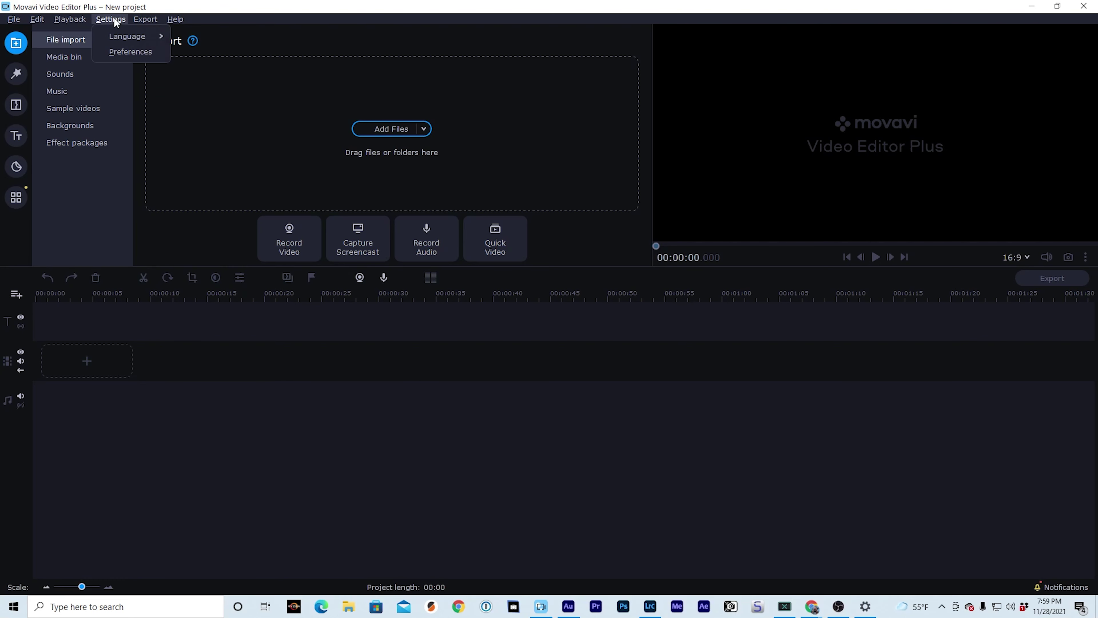
click(143, 52)
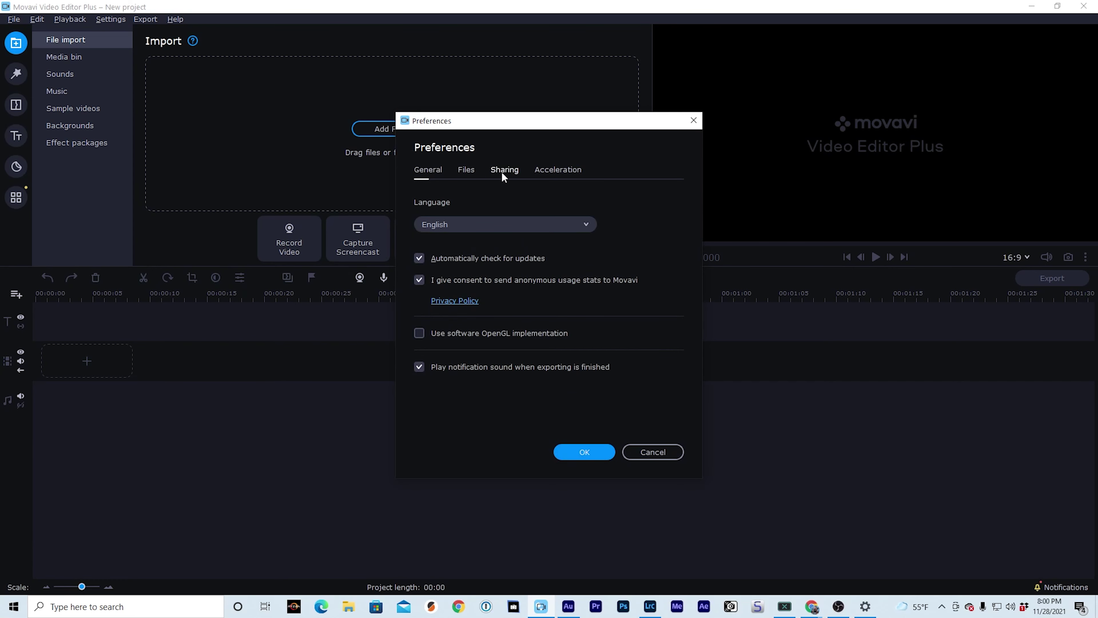
click(557, 171)
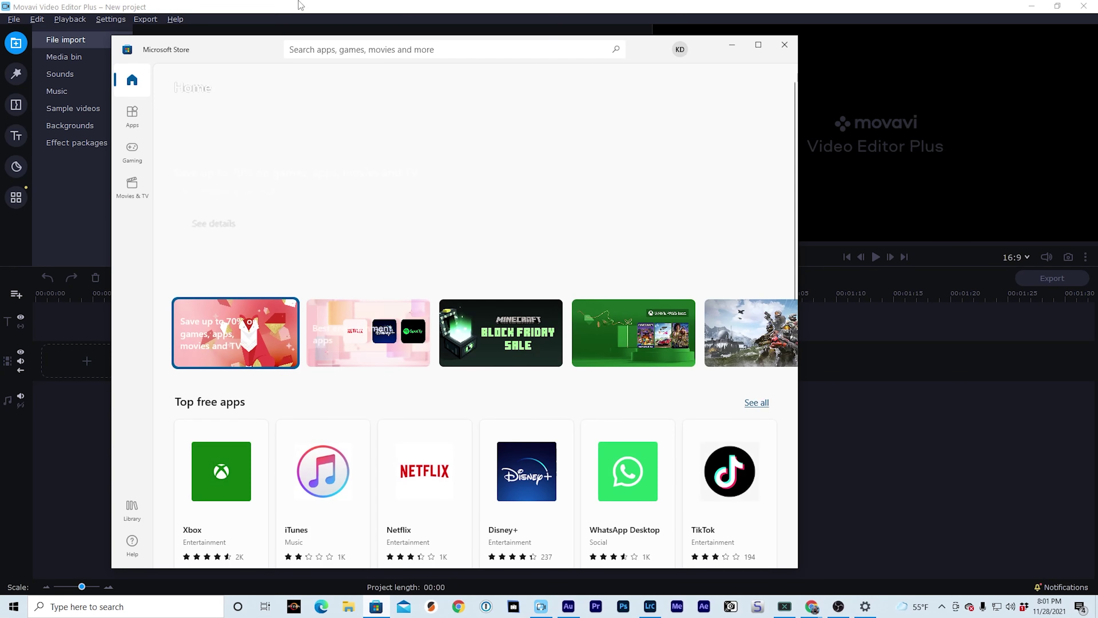
Search the Microsoft Store for 'hevc' and open the HEVC Video Extensions product page
click(494, 48)
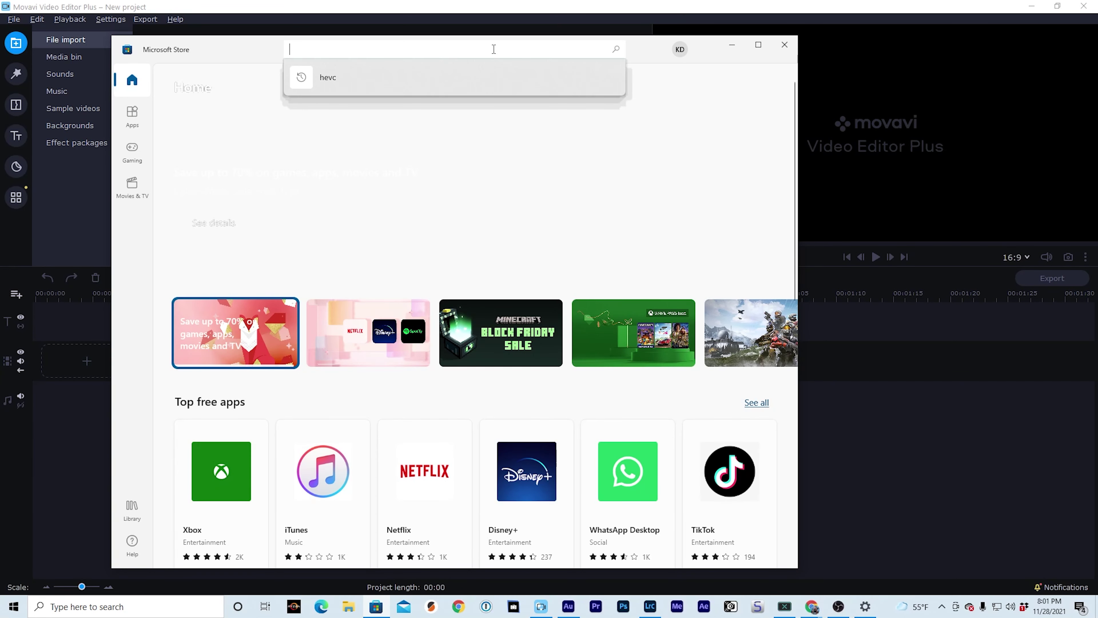
click(327, 78)
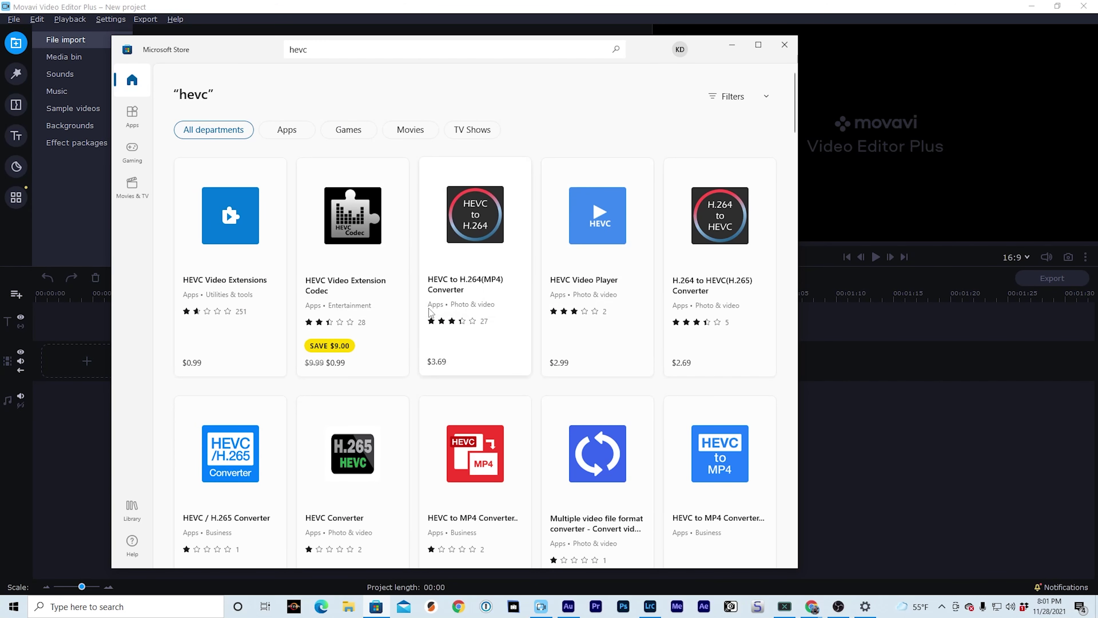
click(216, 298)
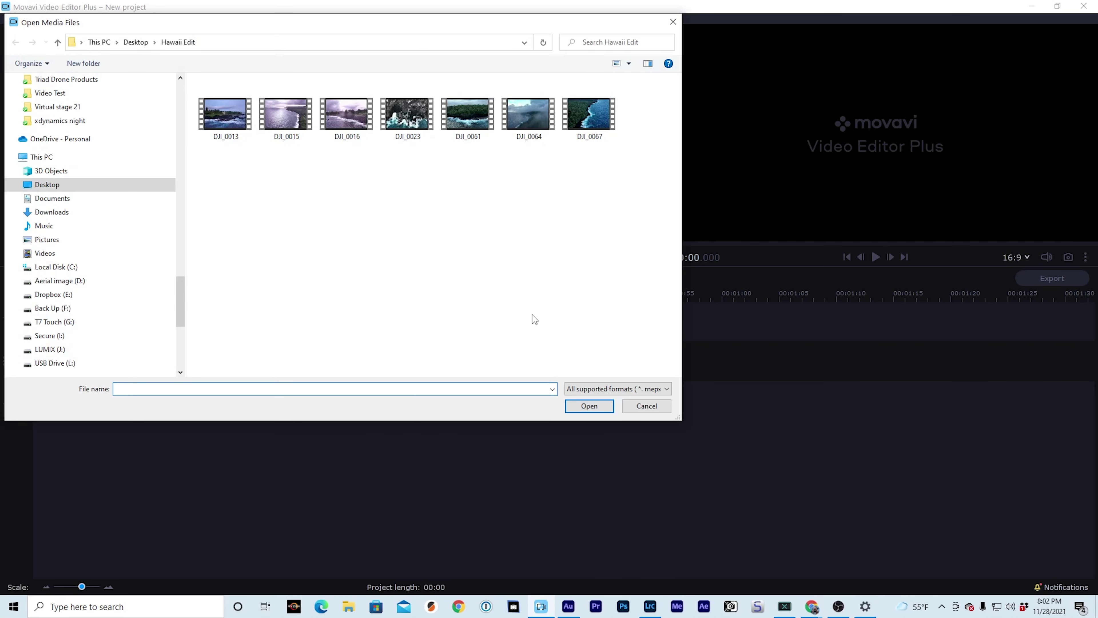
Import all seven DJI clips from Hawaii Edit and place DJI_0064.MOV on the video track
drag(610, 203, 197, 89)
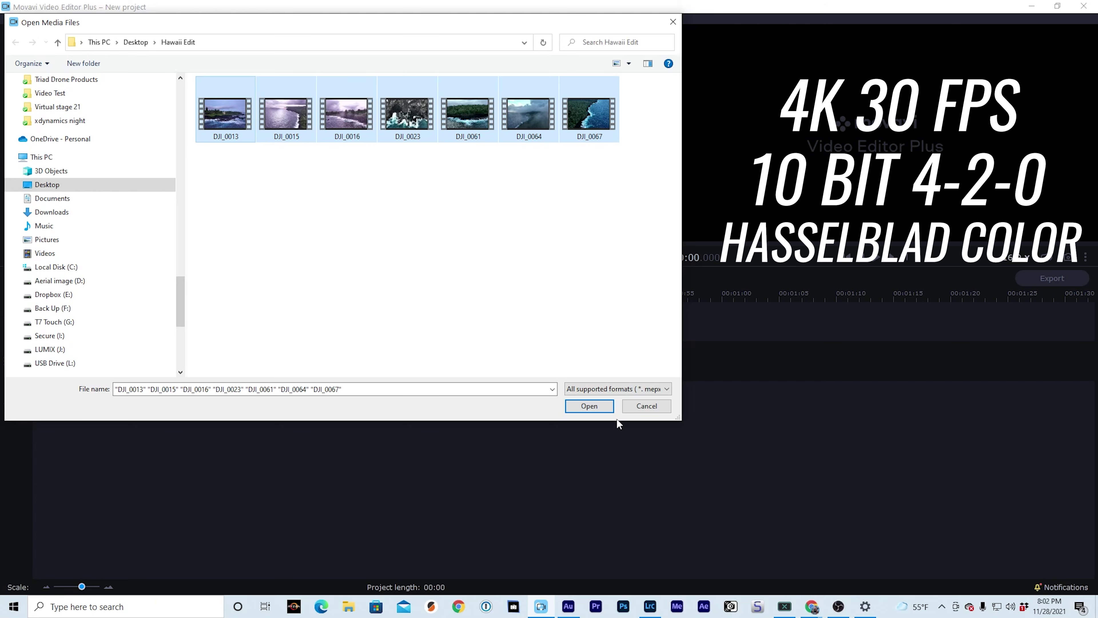
click(598, 407)
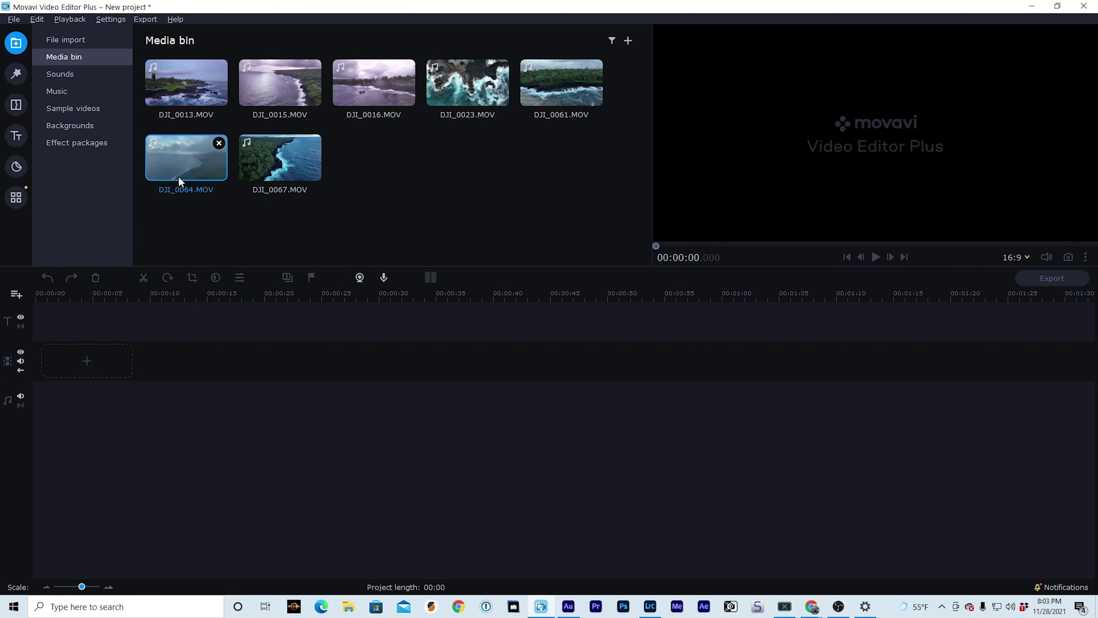
drag(179, 176, 163, 334)
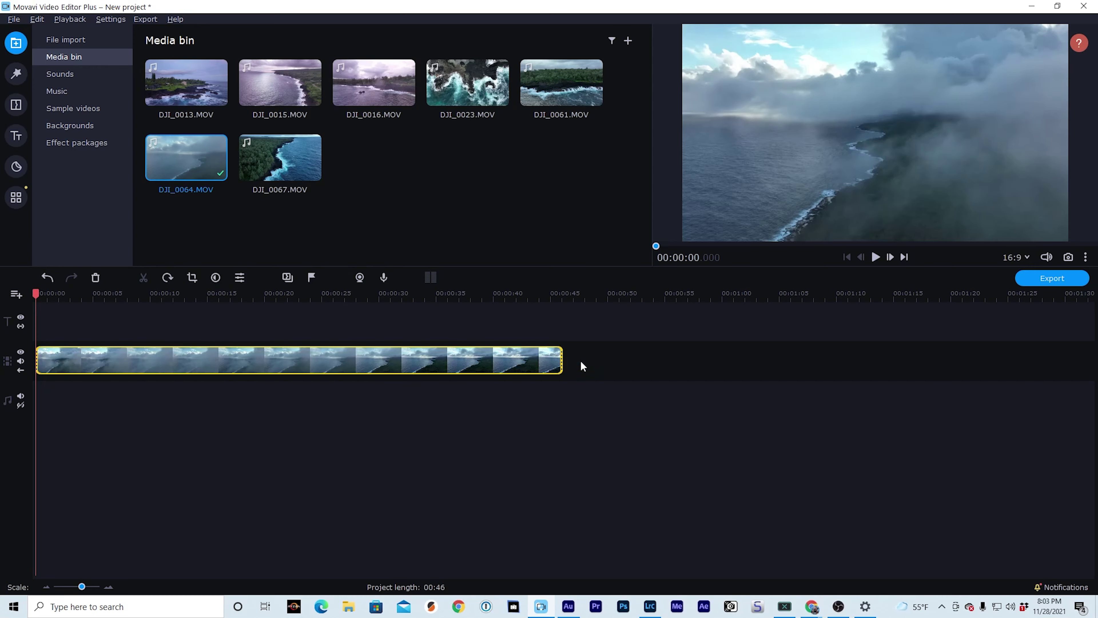
Trim the start of DJI_0064.MOV, cutting the project from 00:46 to 00:30
drag(447, 375, 591, 366)
drag(189, 358, 219, 381)
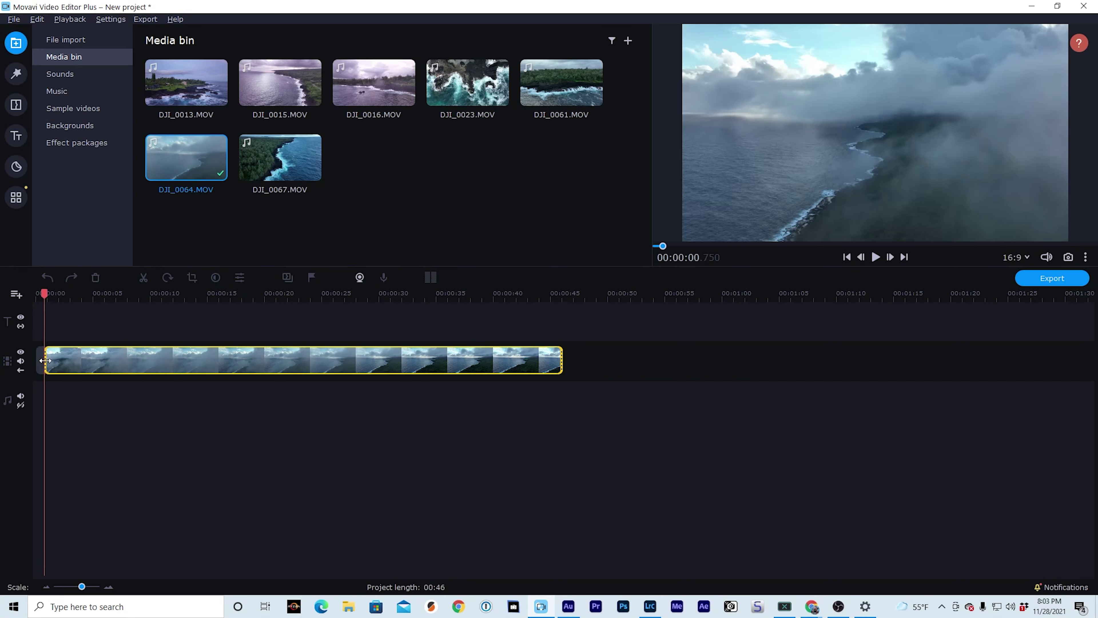
drag(46, 360, 150, 368)
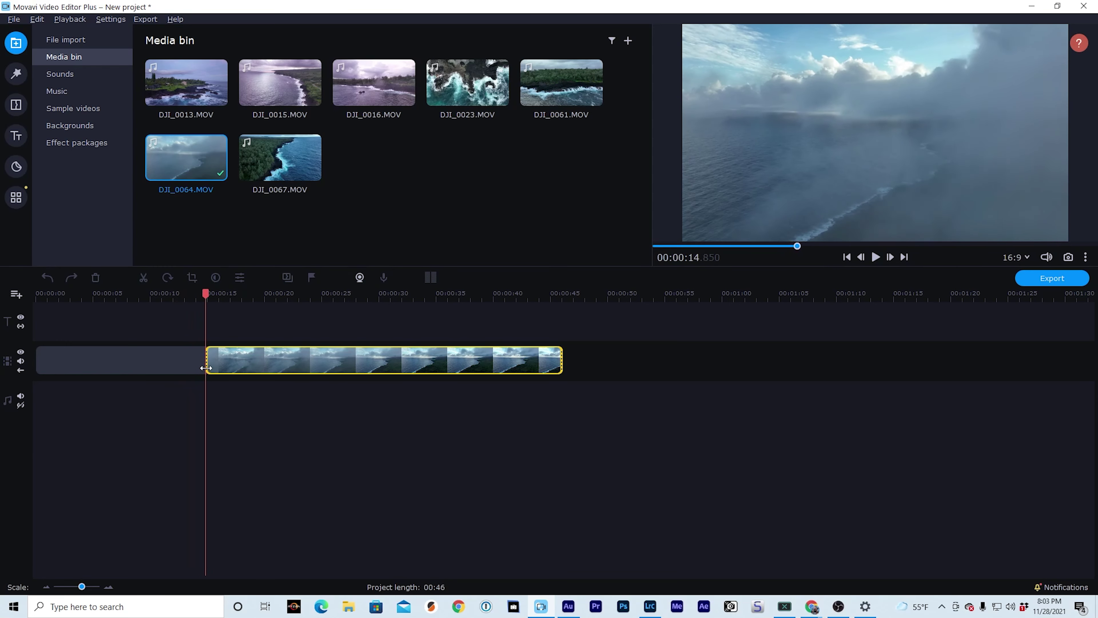
drag(215, 370, 219, 373)
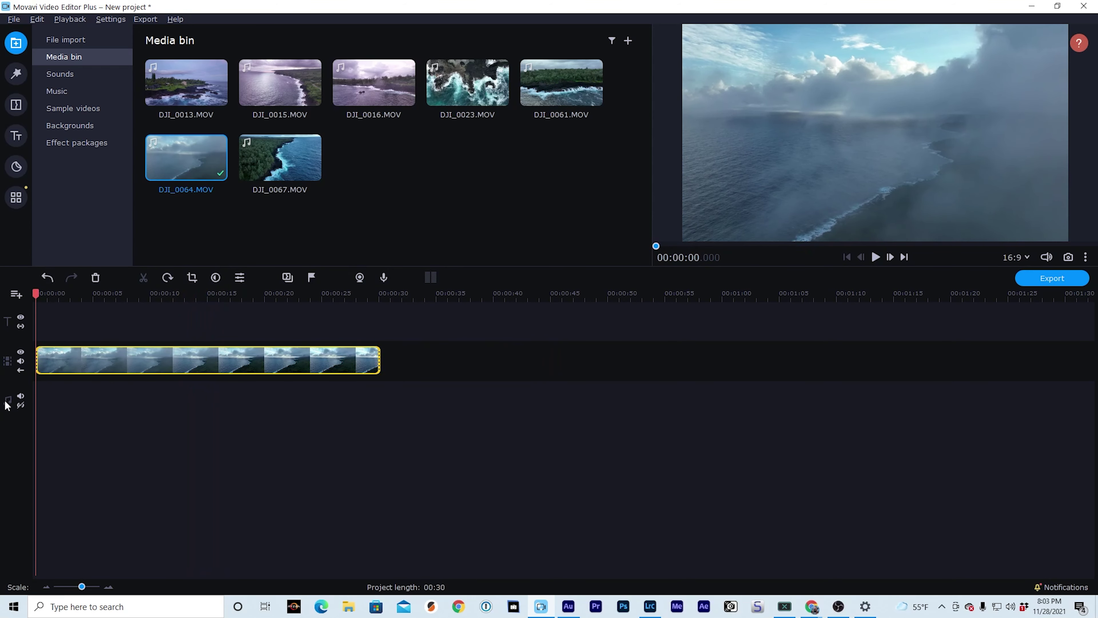
mouse_move(7, 406)
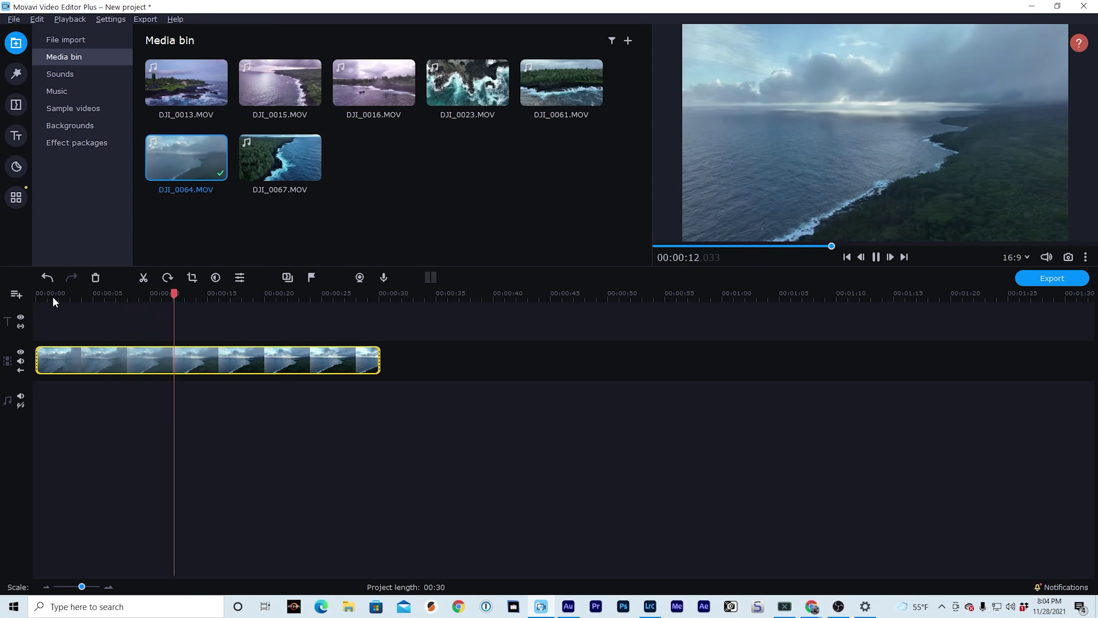
click(1014, 259)
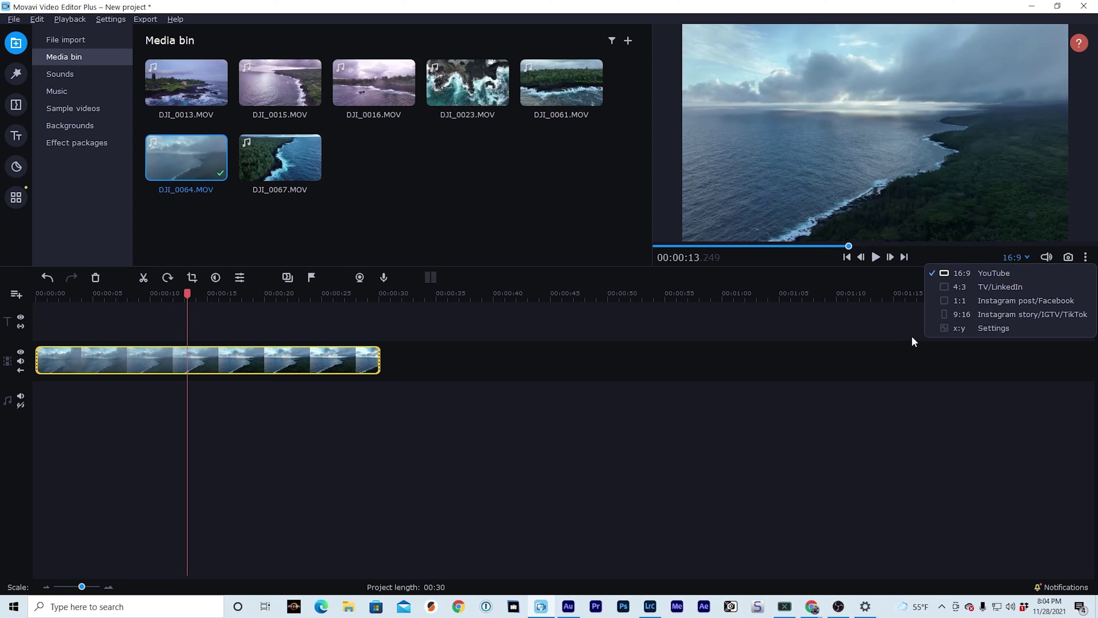
Try the 9:16 vertical aspect ratio, then switch back to 16:9 widescreen
click(947, 315)
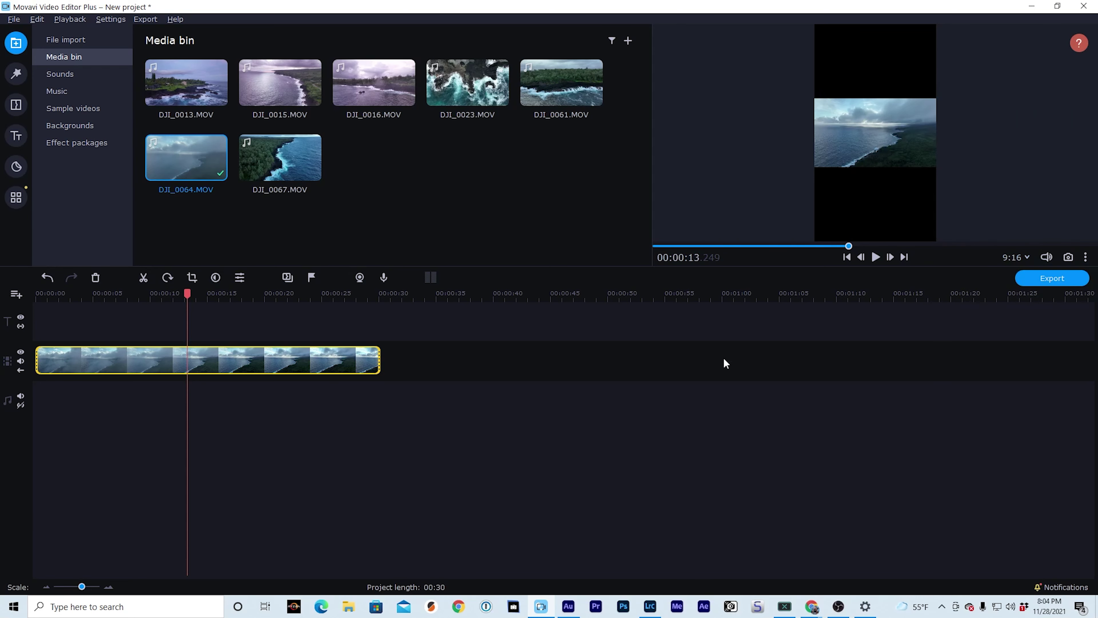
click(1026, 260)
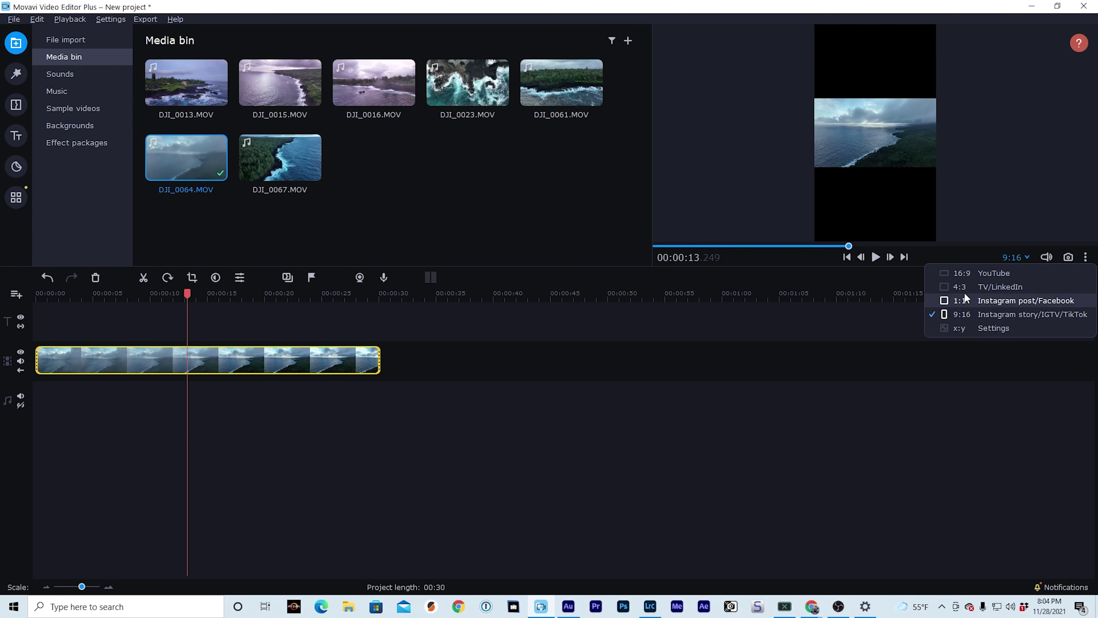
click(945, 273)
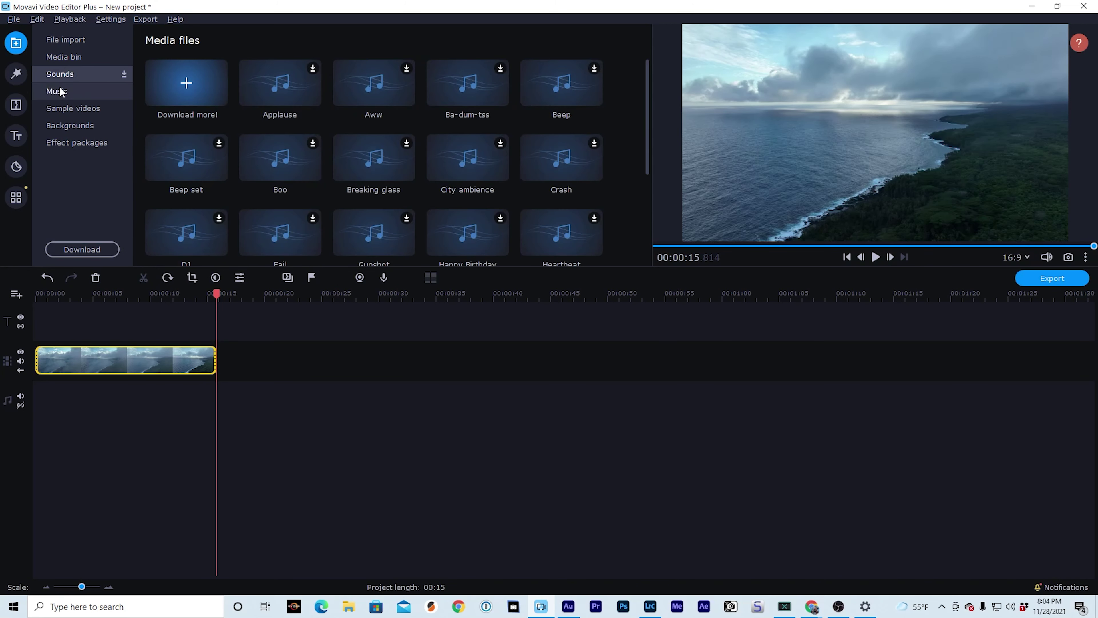
Browse the stock Music library and add Sunrise.mp3 to the start of the audio track
scroll(385, 177, down, 3)
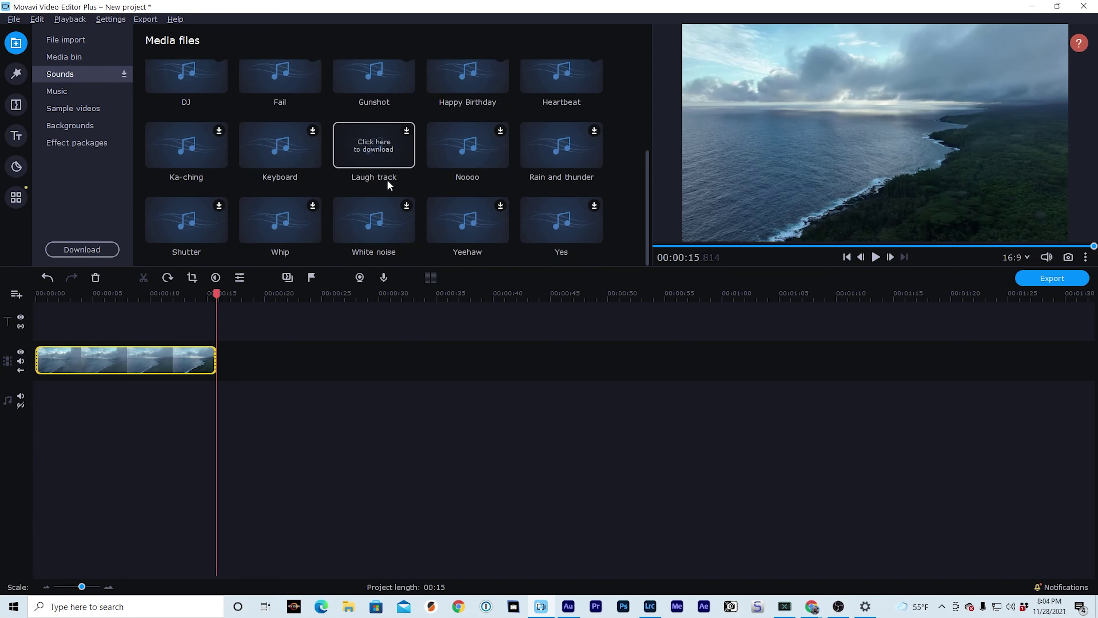
scroll(387, 180, up, 1)
scroll(387, 180, down, 1)
scroll(387, 179, up, 1)
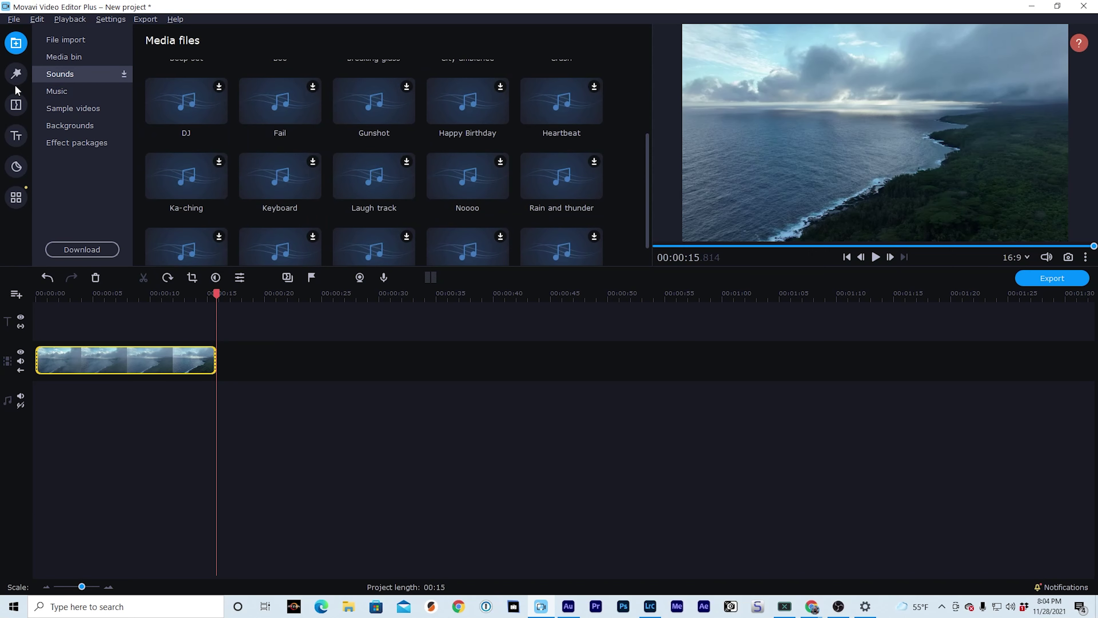
click(61, 92)
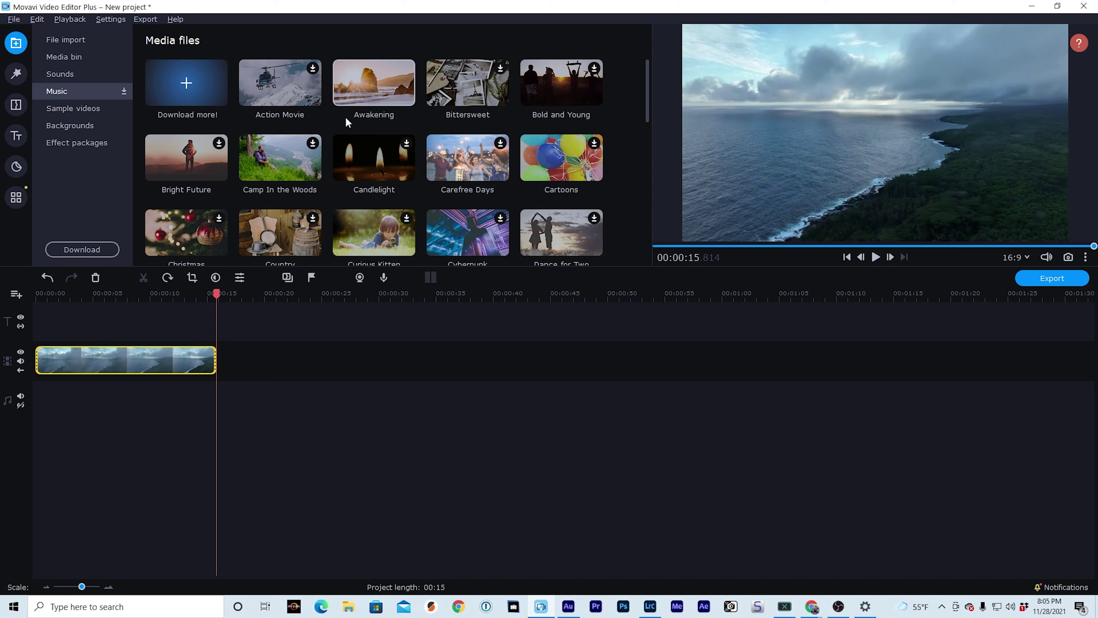
scroll(413, 165, down, 4)
scroll(415, 163, down, 10)
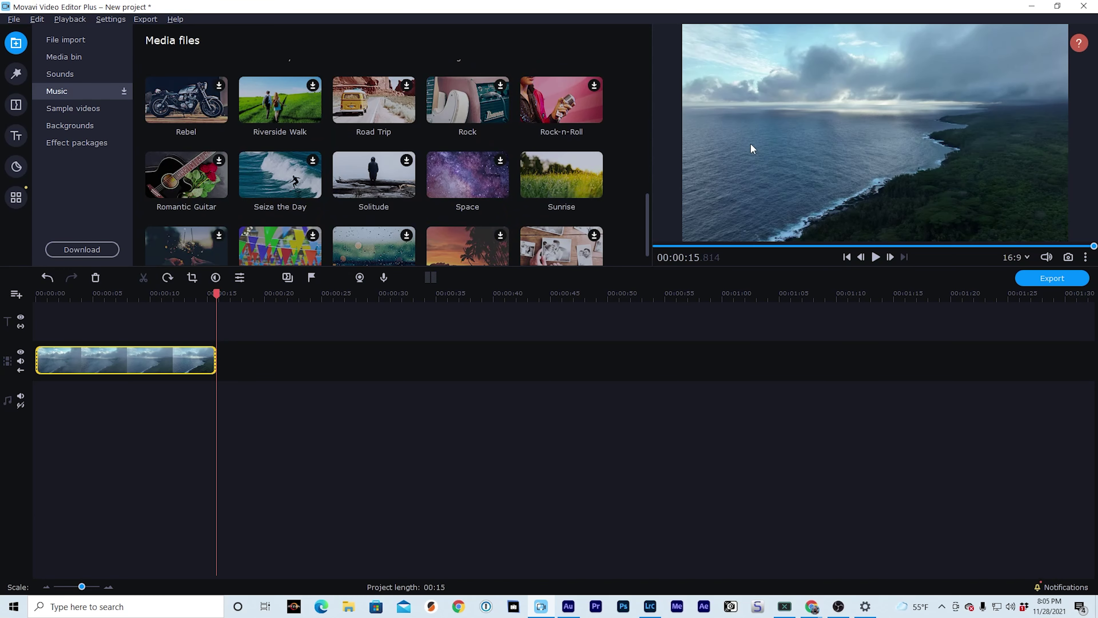
drag(546, 174, 129, 403)
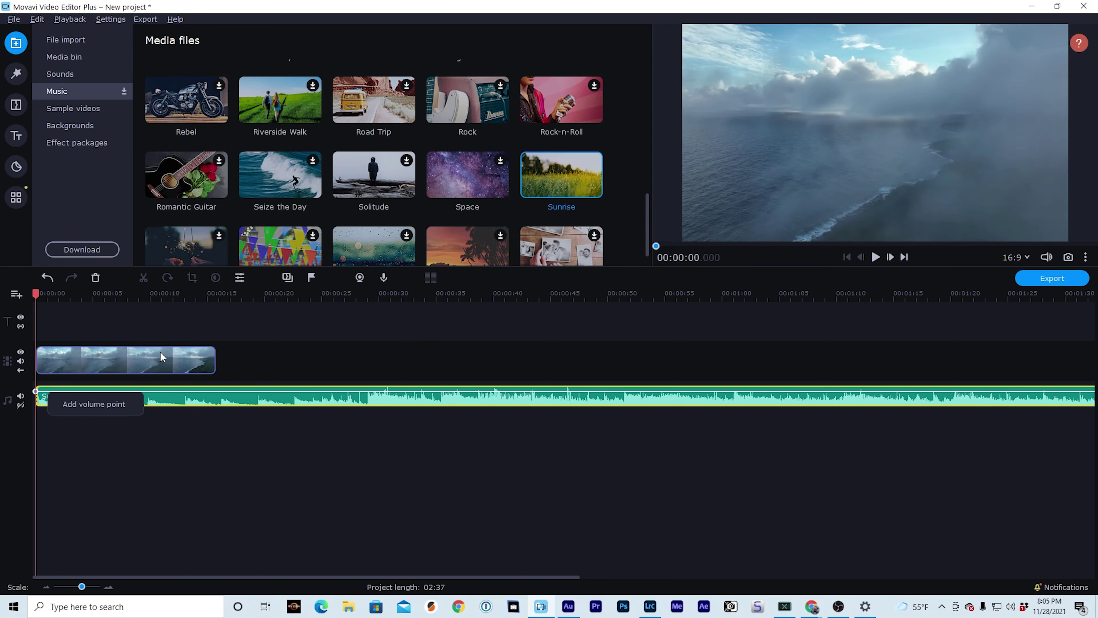
Shorten the drone clip from its end to about 13 seconds, then return to the Media bin
click(213, 361)
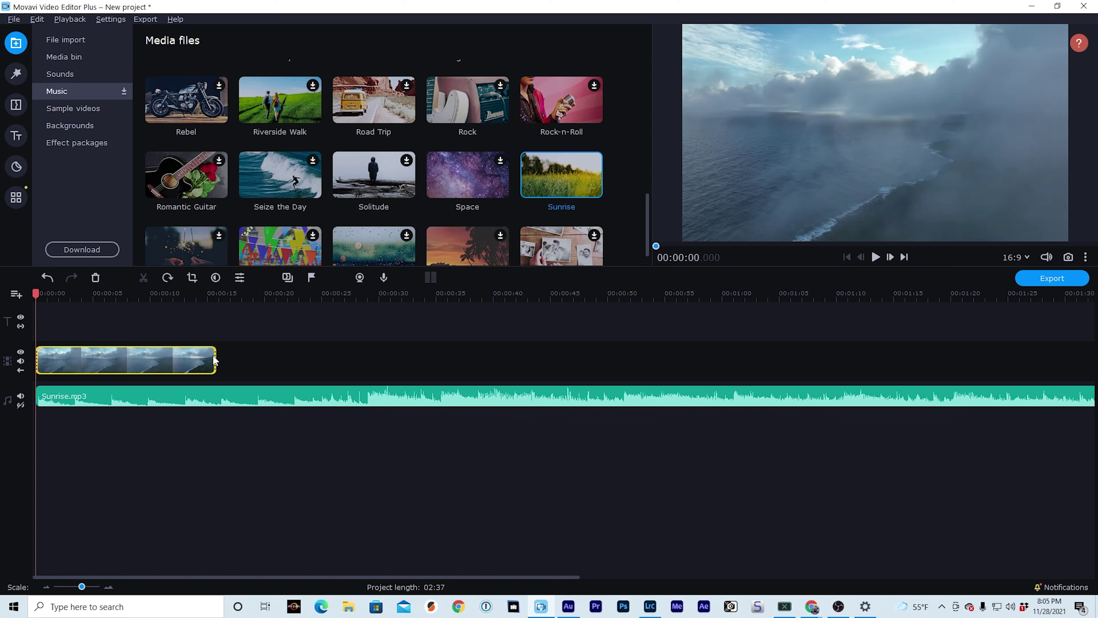
drag(217, 361, 185, 351)
mouse_move(177, 297)
mouse_down()
mouse_move(153, 291)
mouse_move(184, 302)
mouse_up()
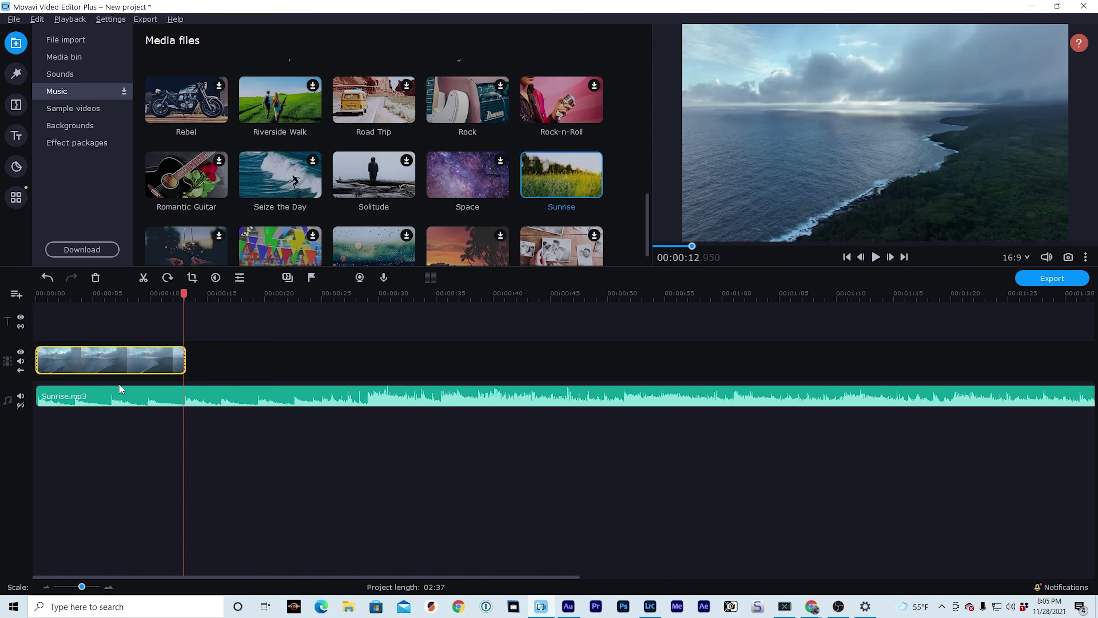
scroll(390, 254, down, 1)
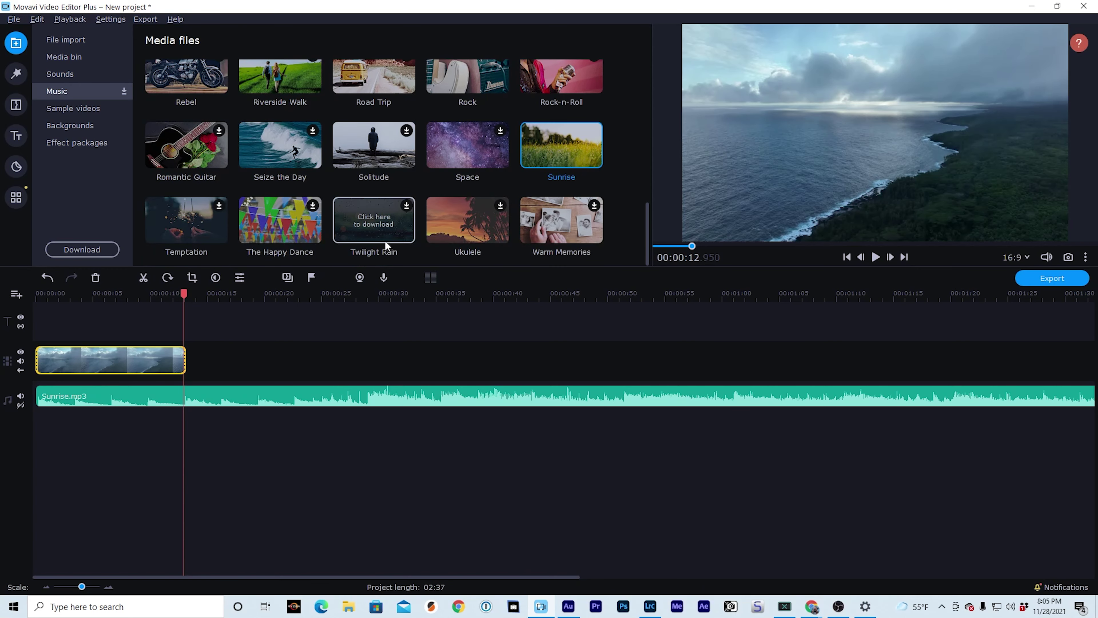
scroll(384, 240, up, 3)
click(54, 55)
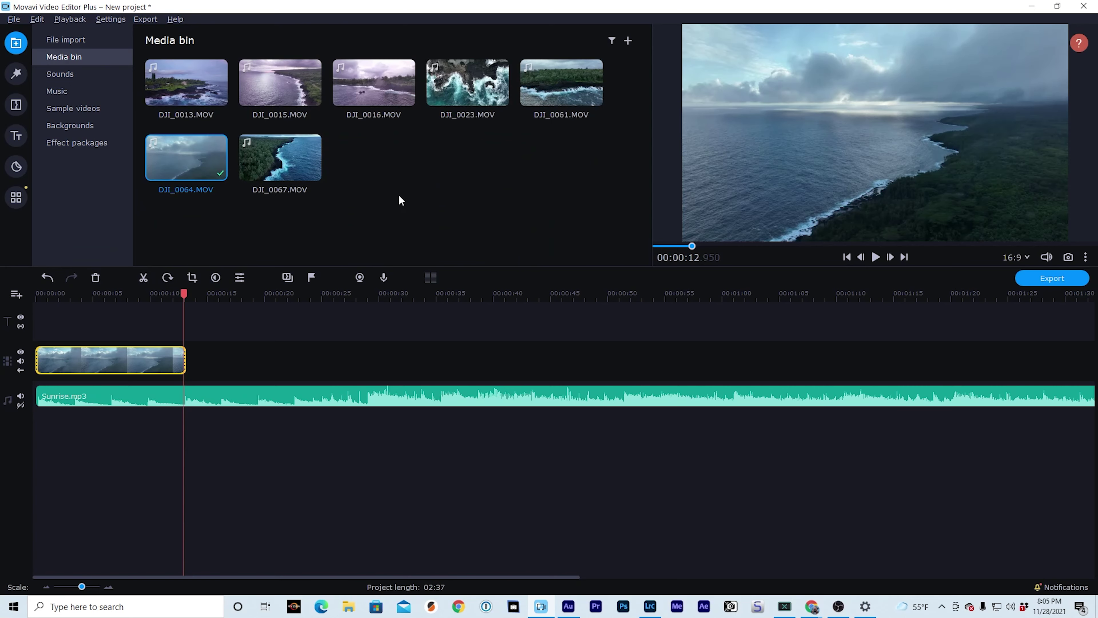
Import the the-journey-back-home WAV music file from Downloads into the Media bin
click(418, 228)
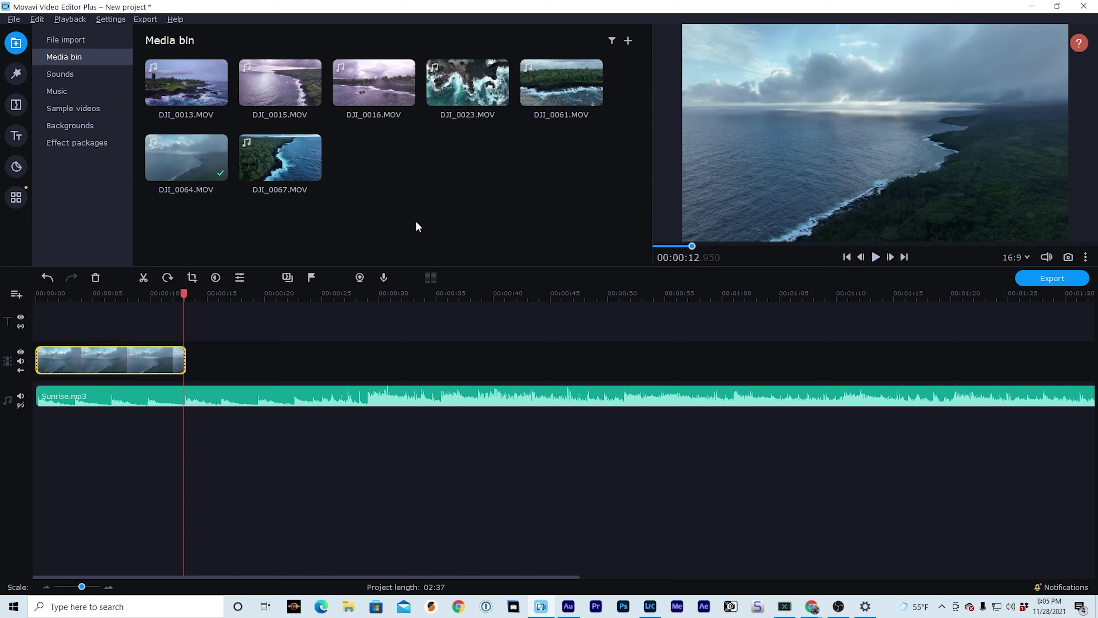
click(627, 41)
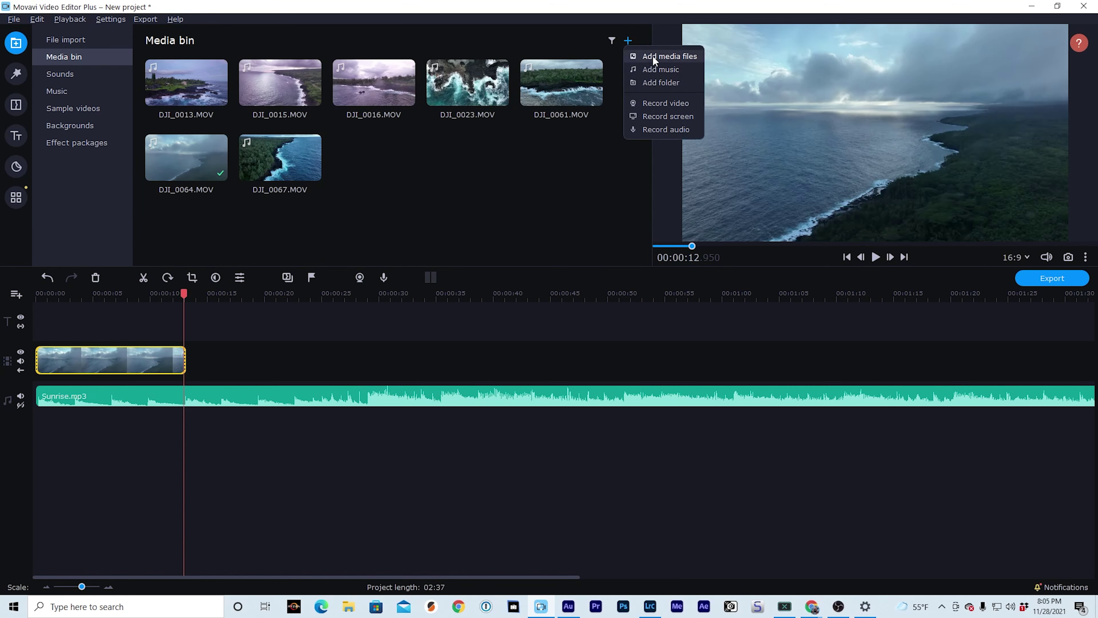
click(652, 55)
click(51, 212)
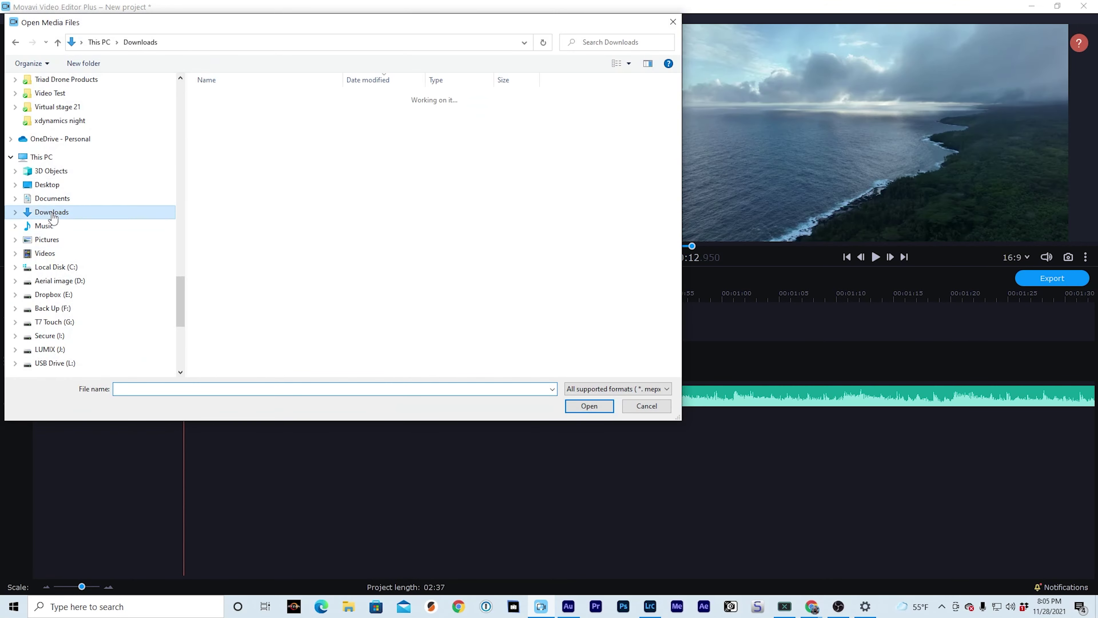
click(268, 113)
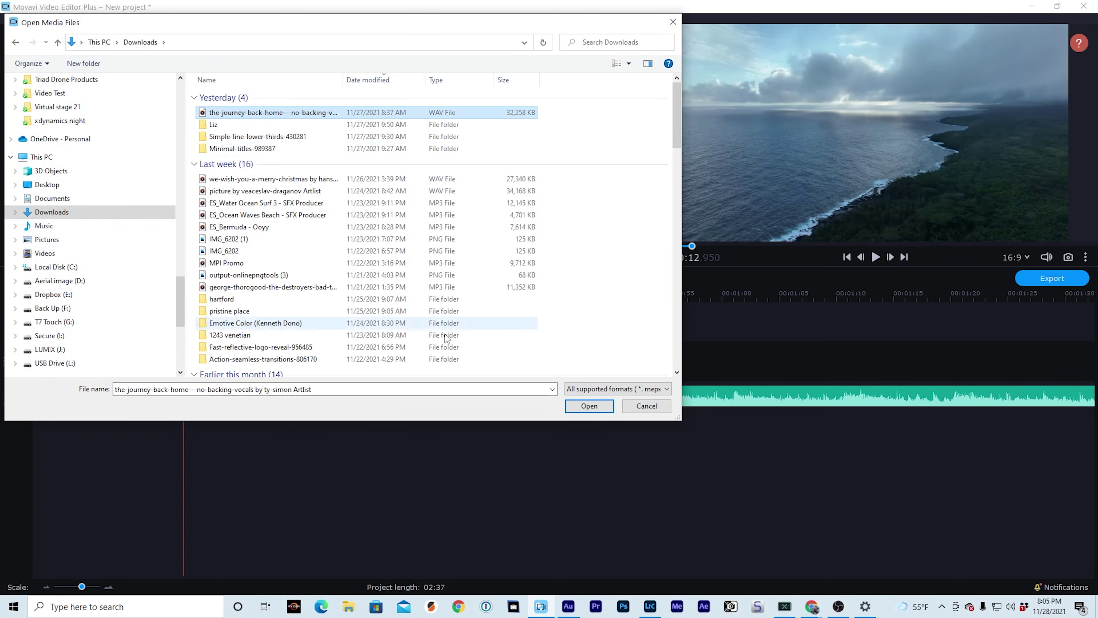
click(588, 406)
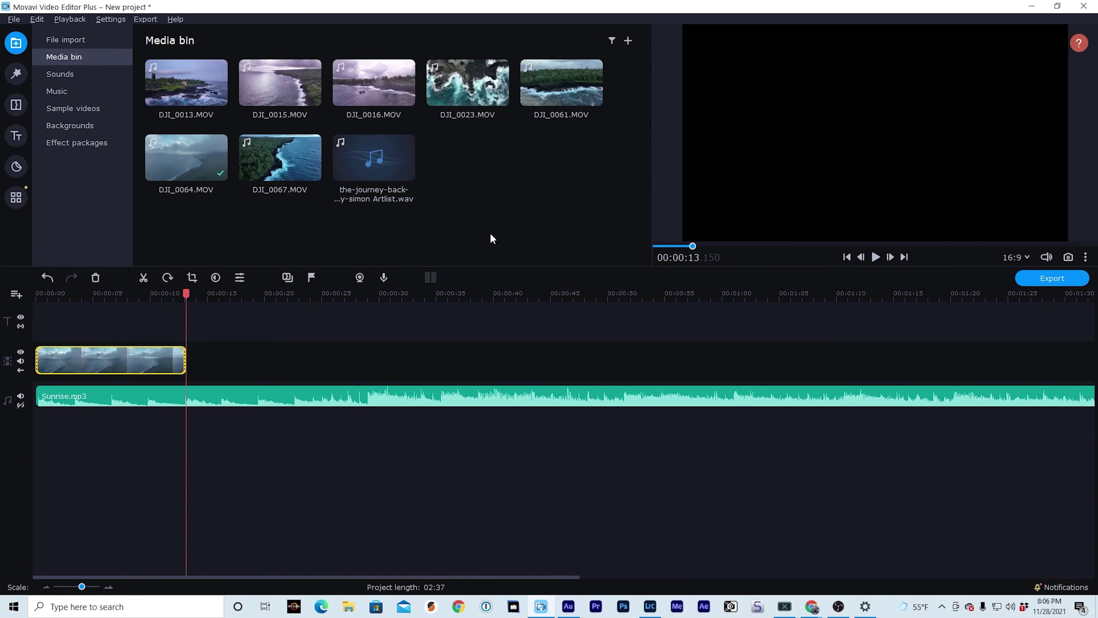
click(454, 99)
Place DJI_0023.MOV after the first clip and delete the stray short fragment
drag(455, 99, 589, 349)
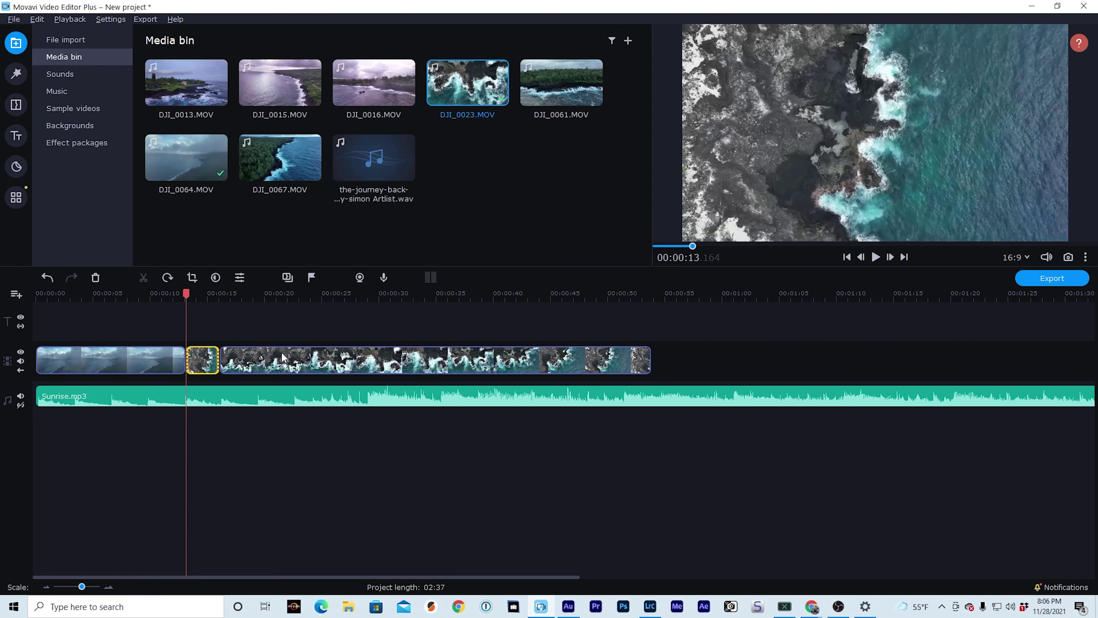
click(209, 366)
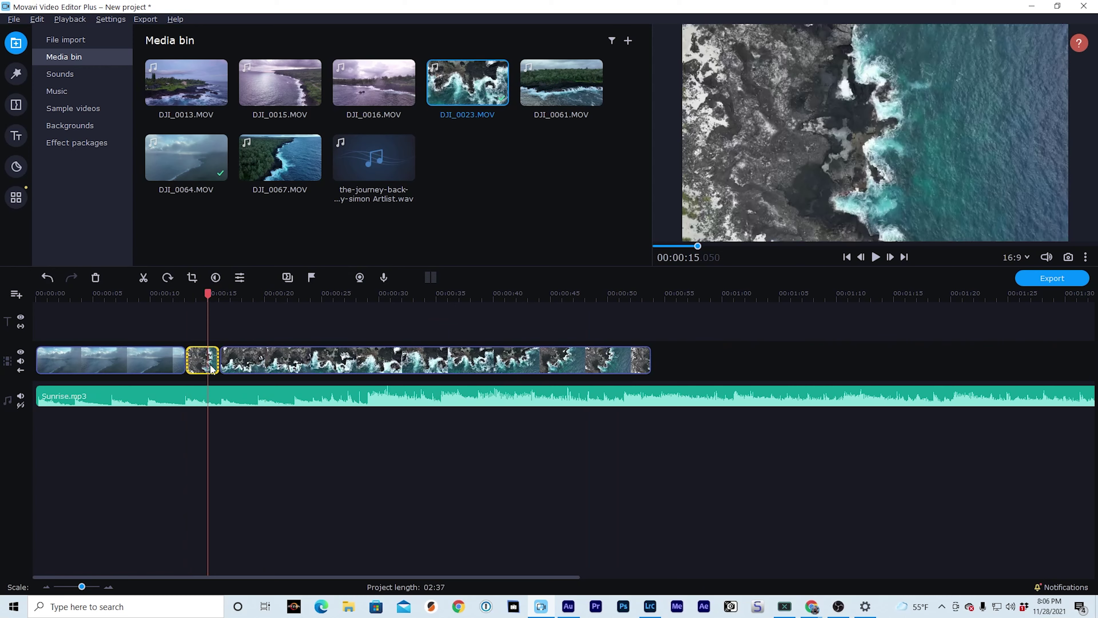
key(Delete)
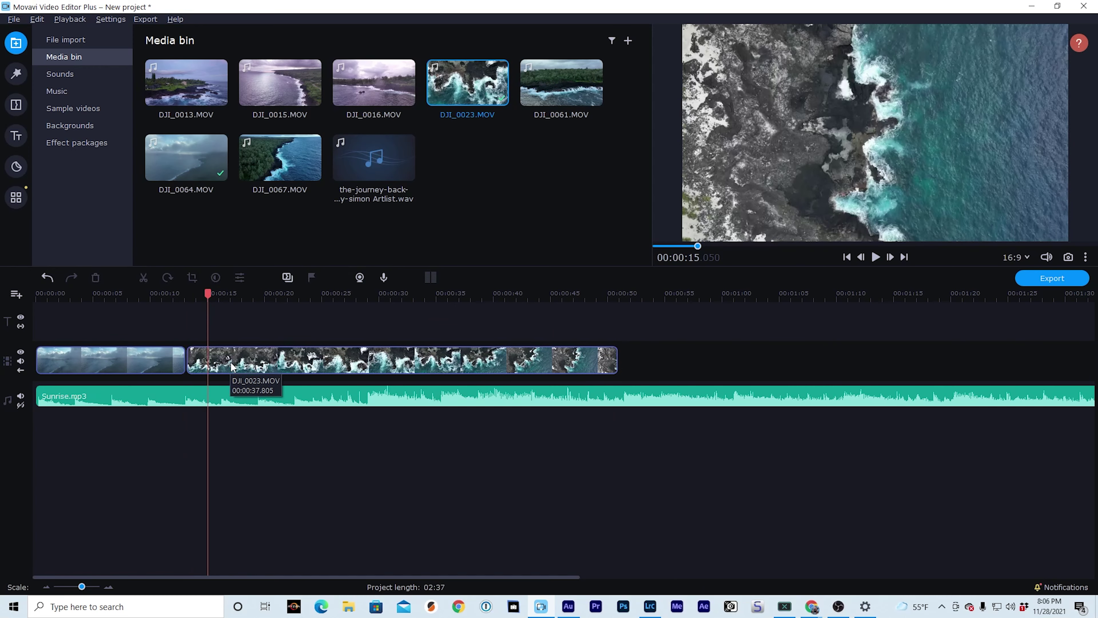
Trim both ends of DJI_0023.MOV so the video ends near 00:00:22.8
click(233, 359)
drag(251, 303, 447, 304)
drag(187, 359, 456, 351)
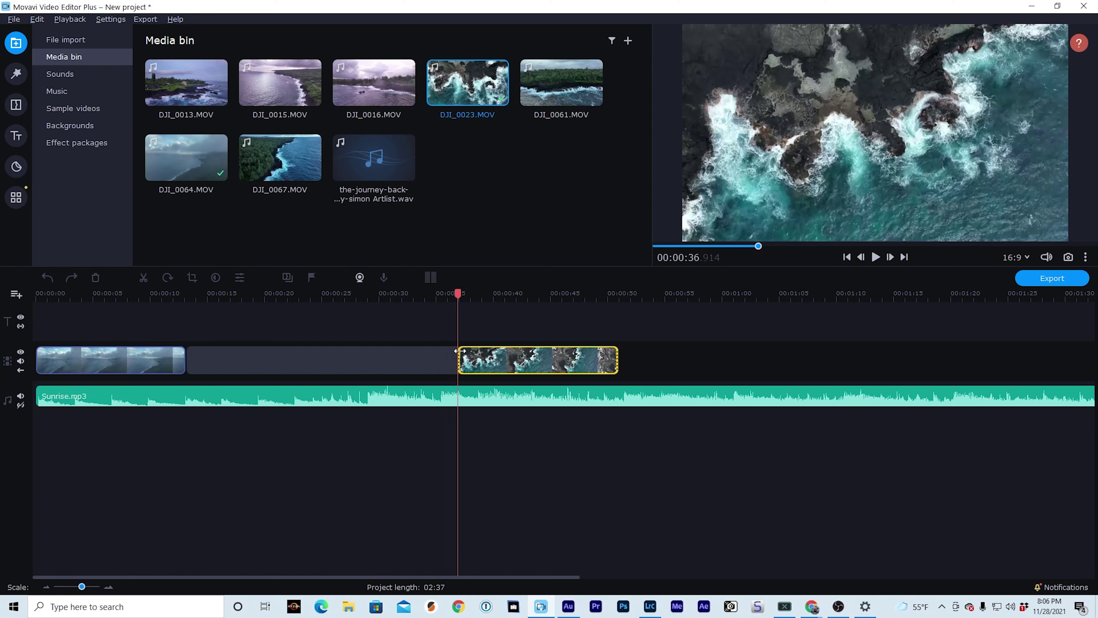
drag(340, 367, 297, 360)
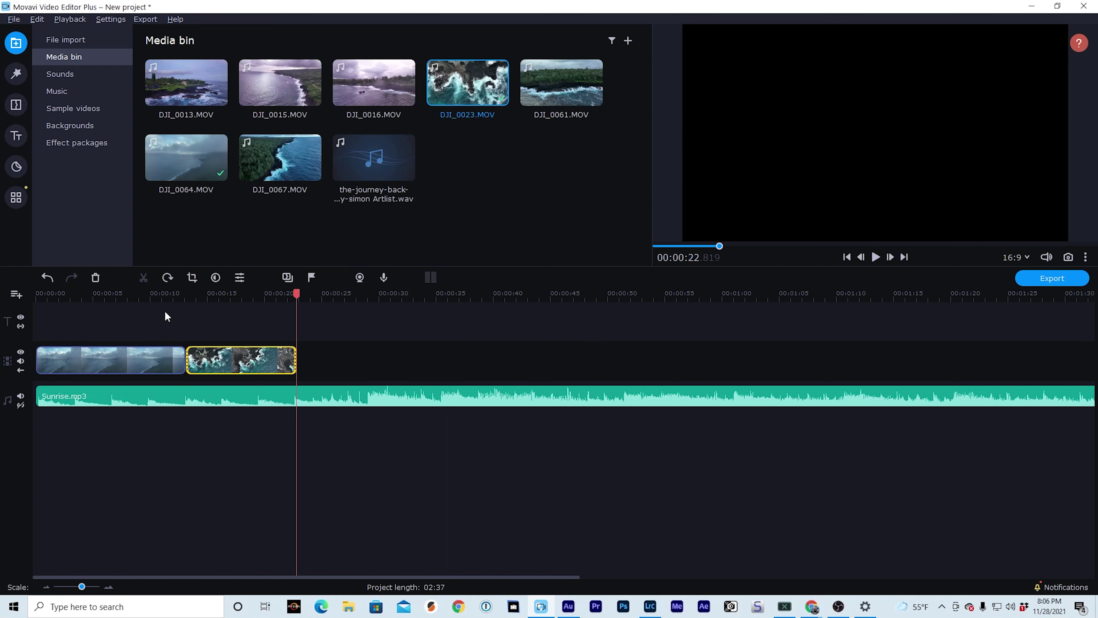
click(162, 295)
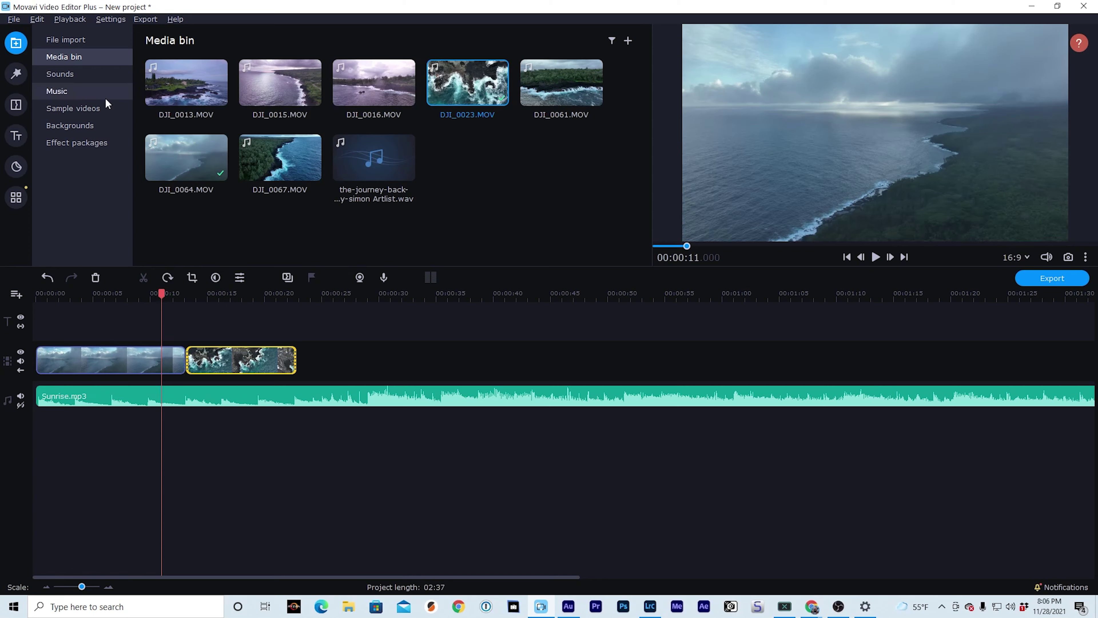
Open the Filters library, then the Transitions library with Blur in, Crossfade and Flash
click(16, 75)
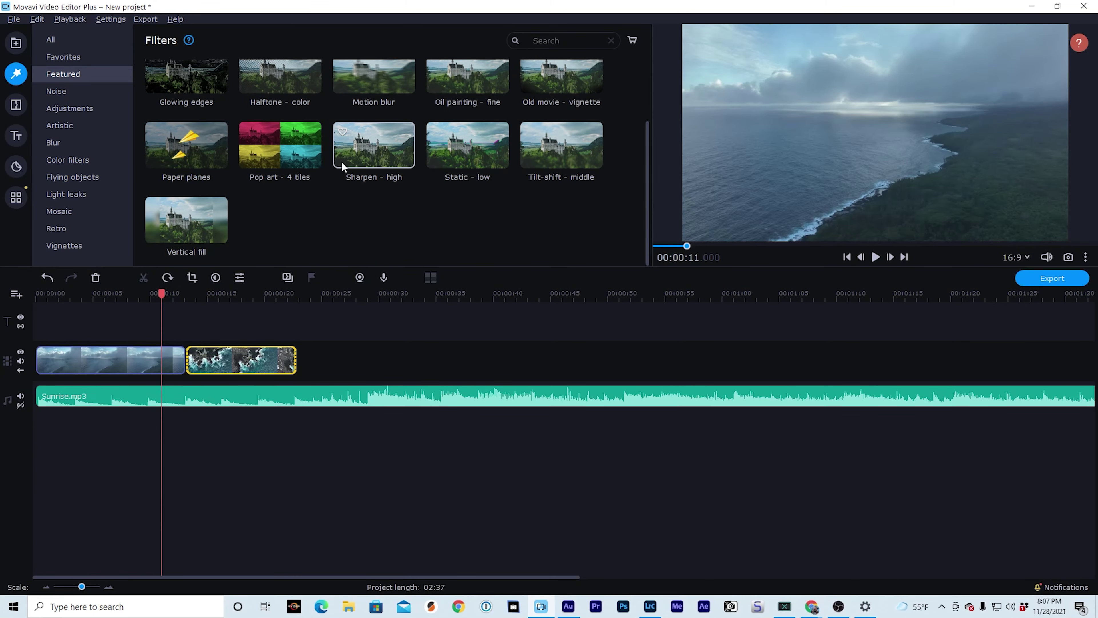
click(23, 111)
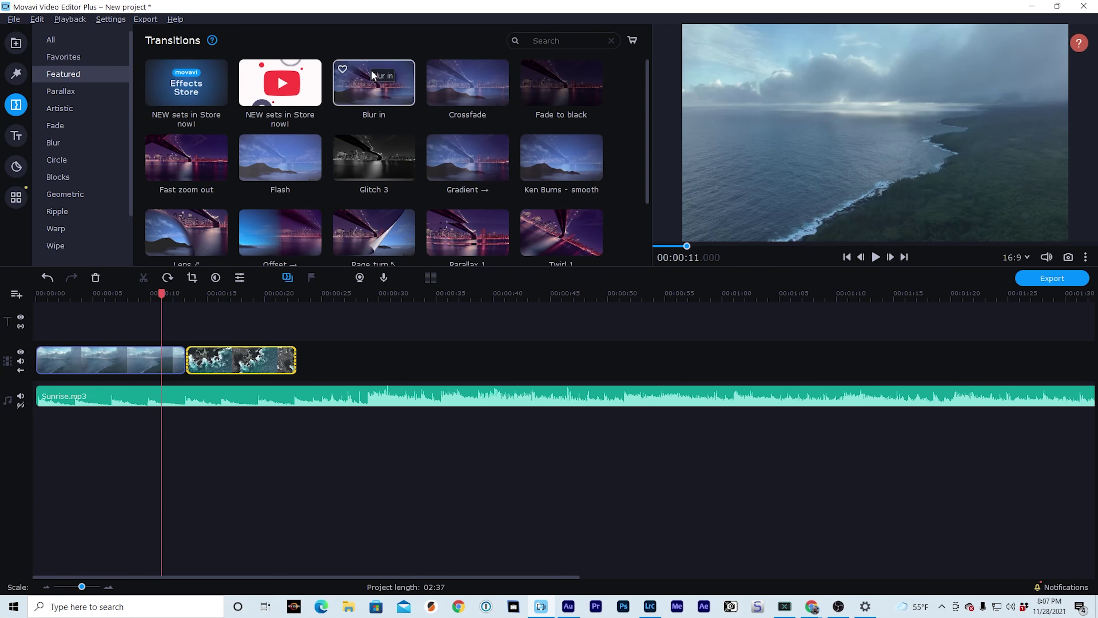
Insert a Crossfade between the first clip and DJI_0023, then preview it
drag(467, 82, 184, 379)
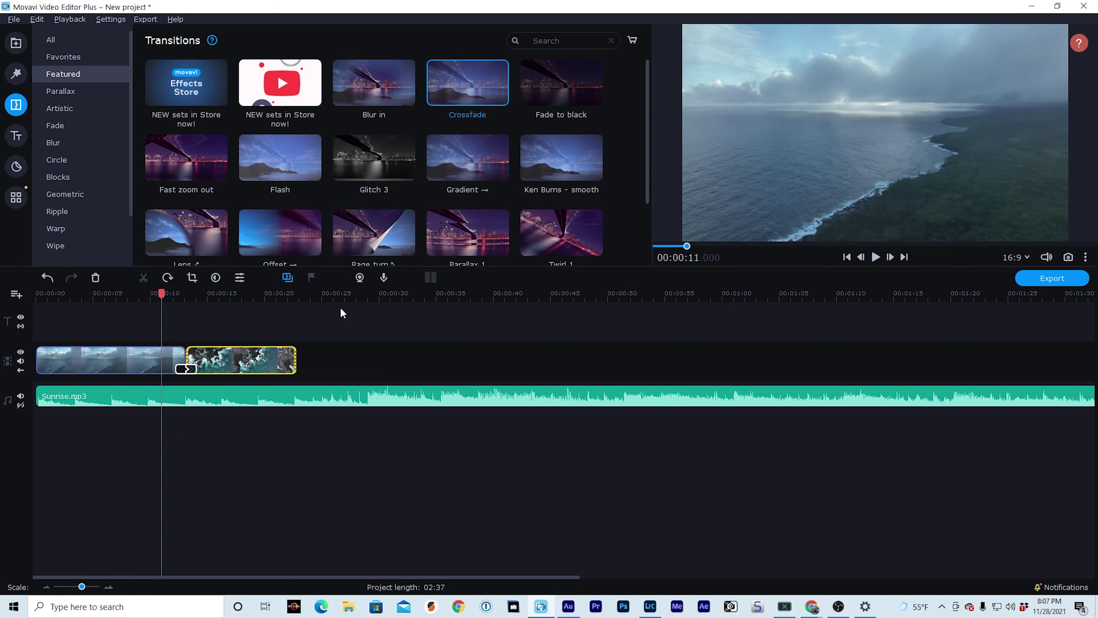
key(space)
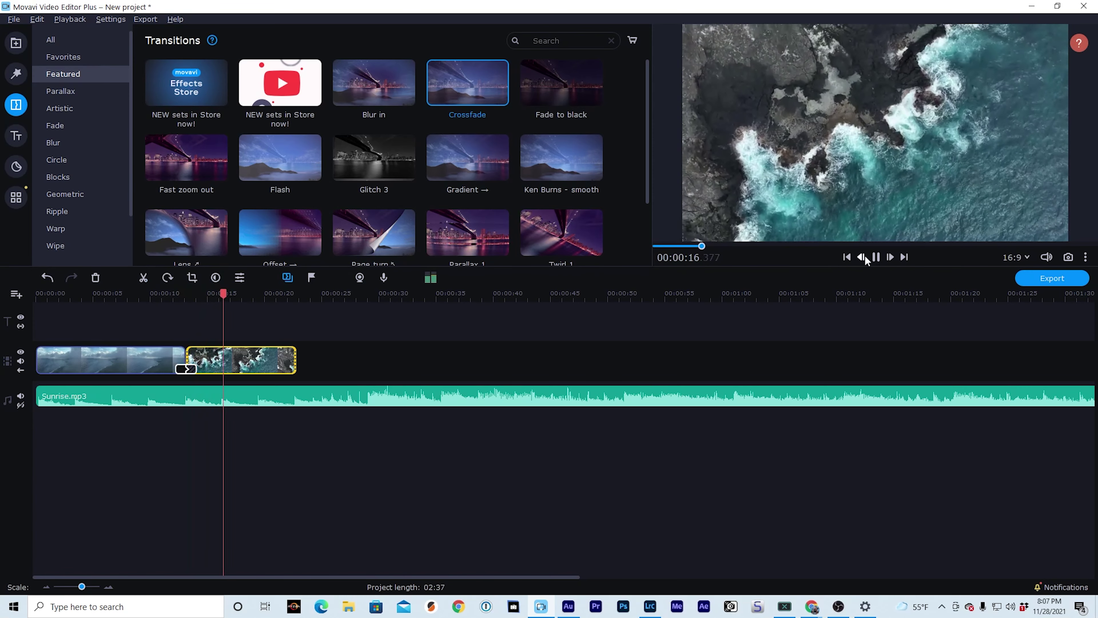
key(space)
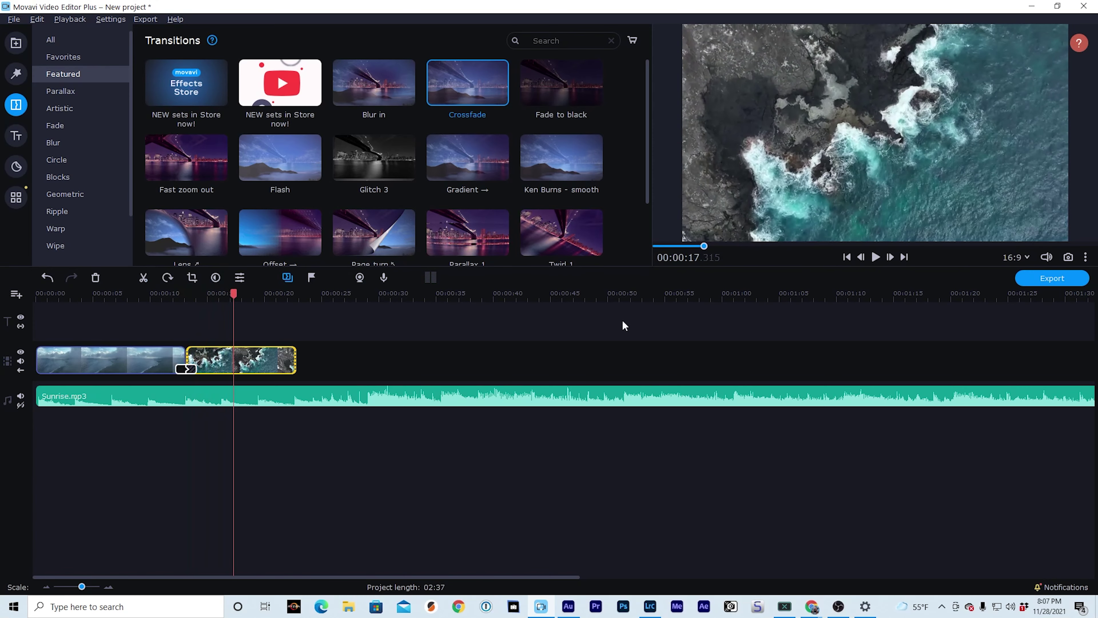
click(194, 370)
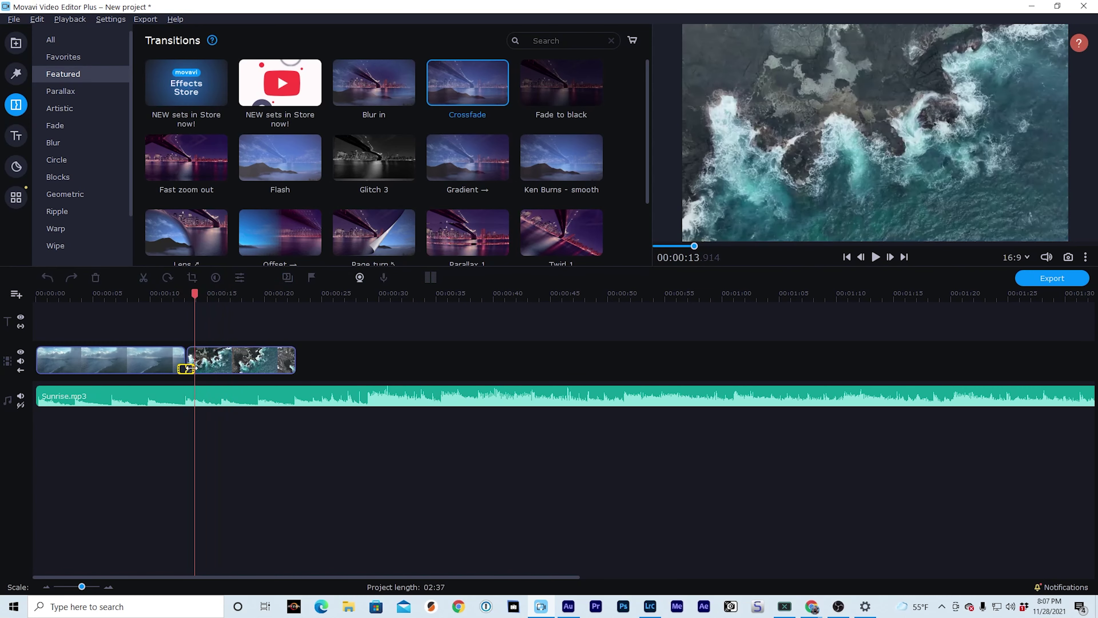
click(173, 295)
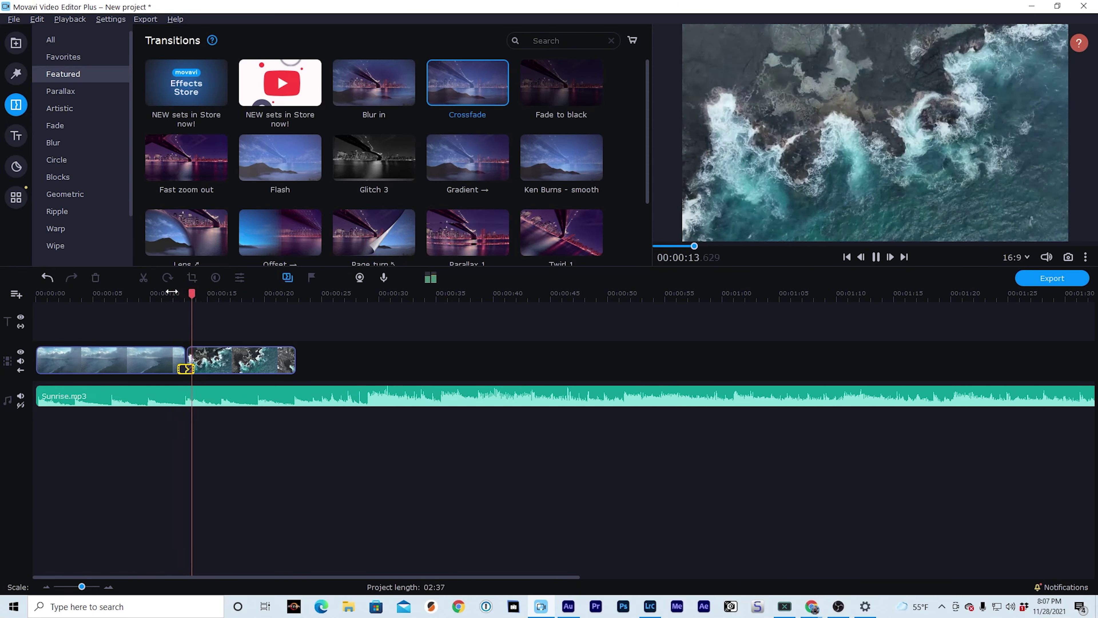
click(875, 258)
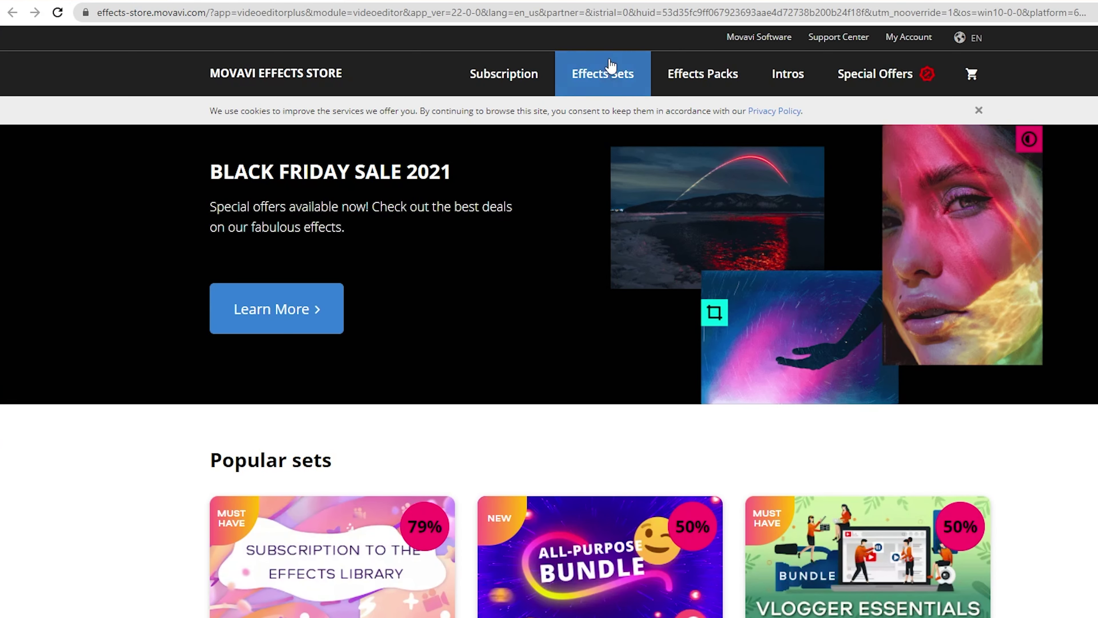
Browse the store's Effects Sets page listing the $18.95 discounted sets
click(611, 70)
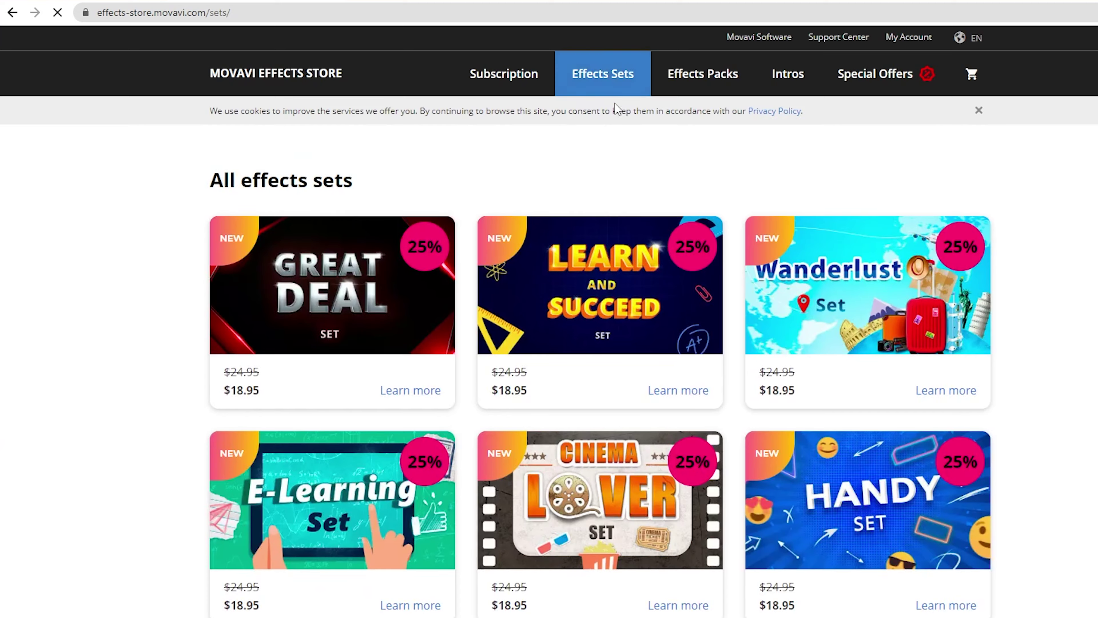
scroll(608, 375, down, 8)
scroll(627, 445, down, 10)
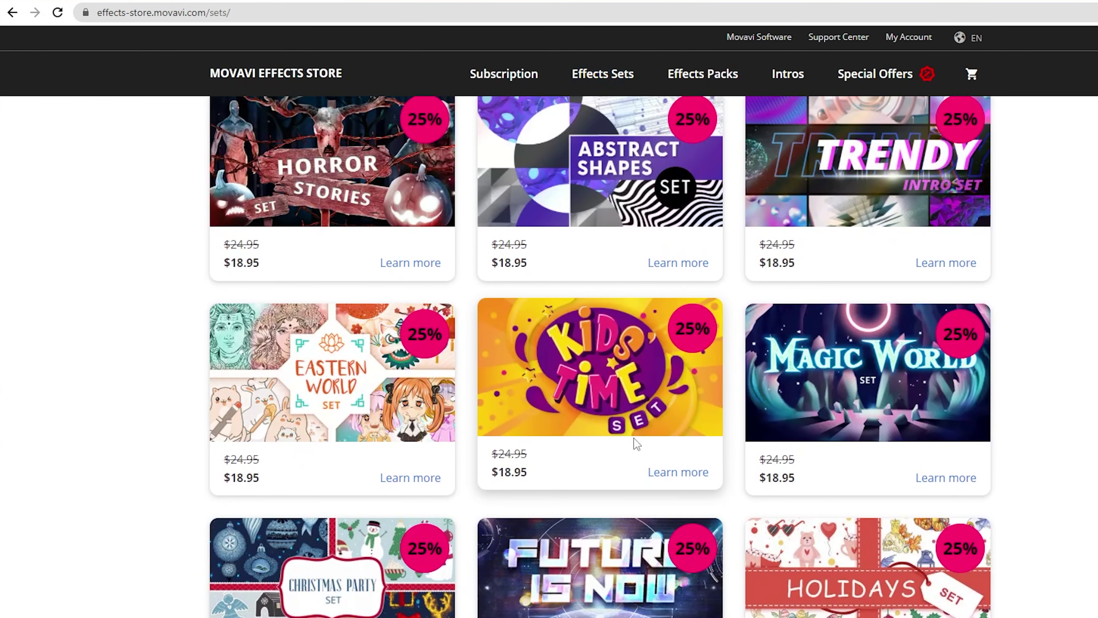
scroll(645, 443, down, 8)
scroll(650, 446, up, 20)
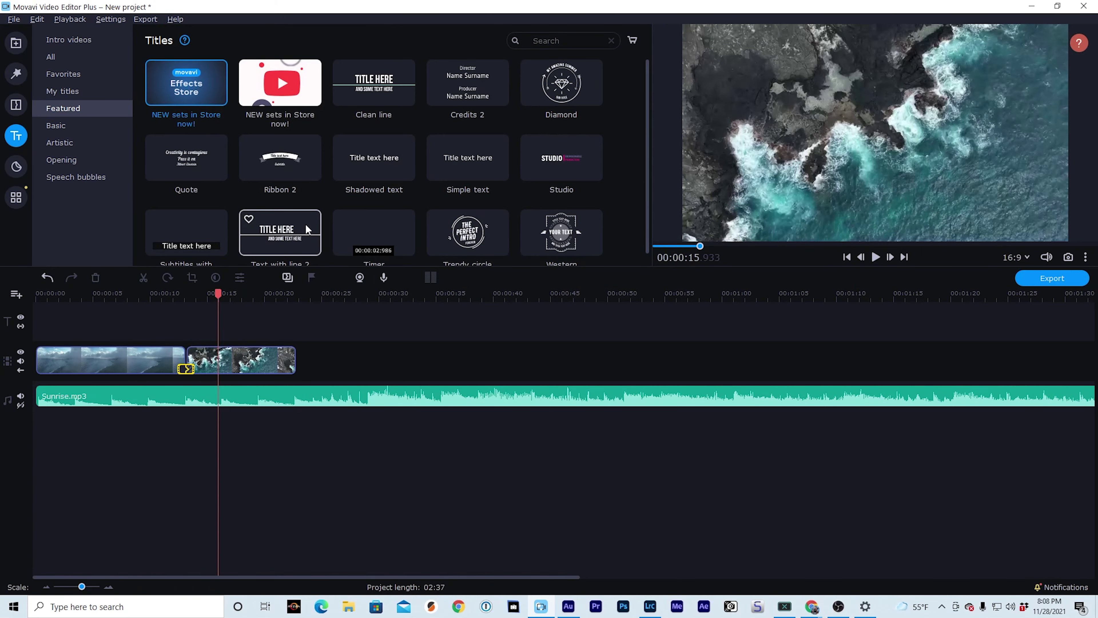
Delete the Western title clip and put the Trendy circle title on the title track instead
scroll(305, 224, down, 1)
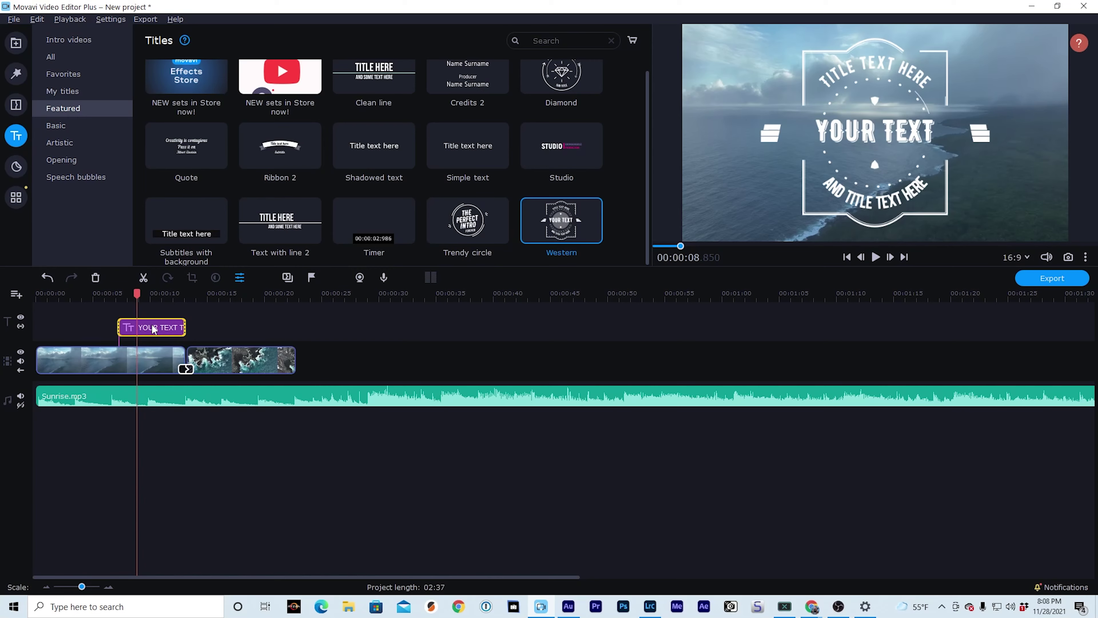
double_click(852, 137)
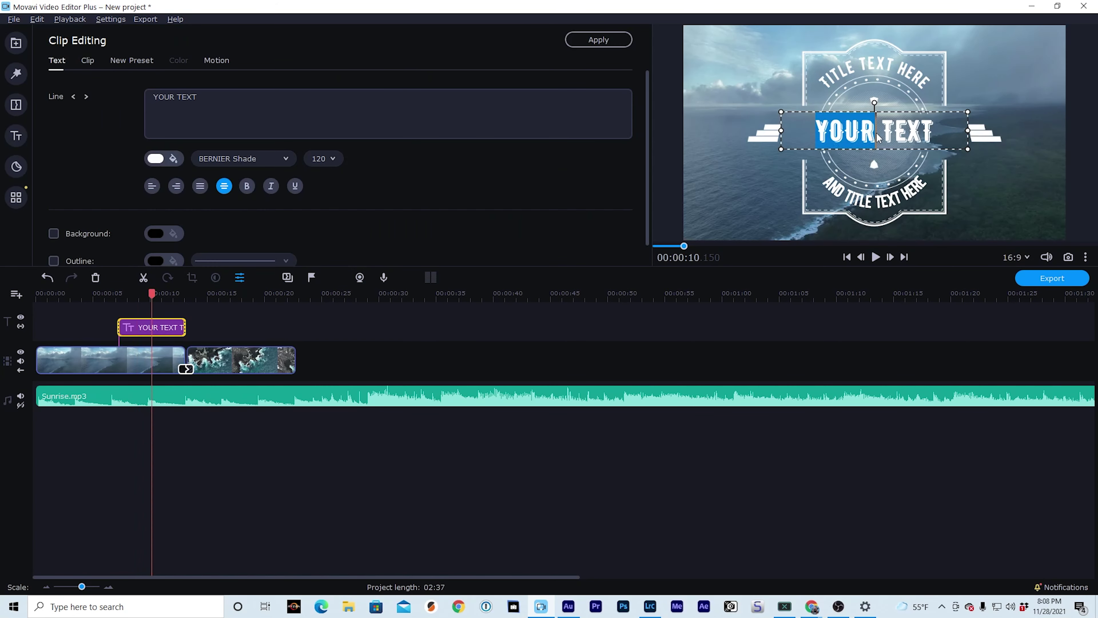
click(923, 141)
double_click(923, 141)
click(150, 322)
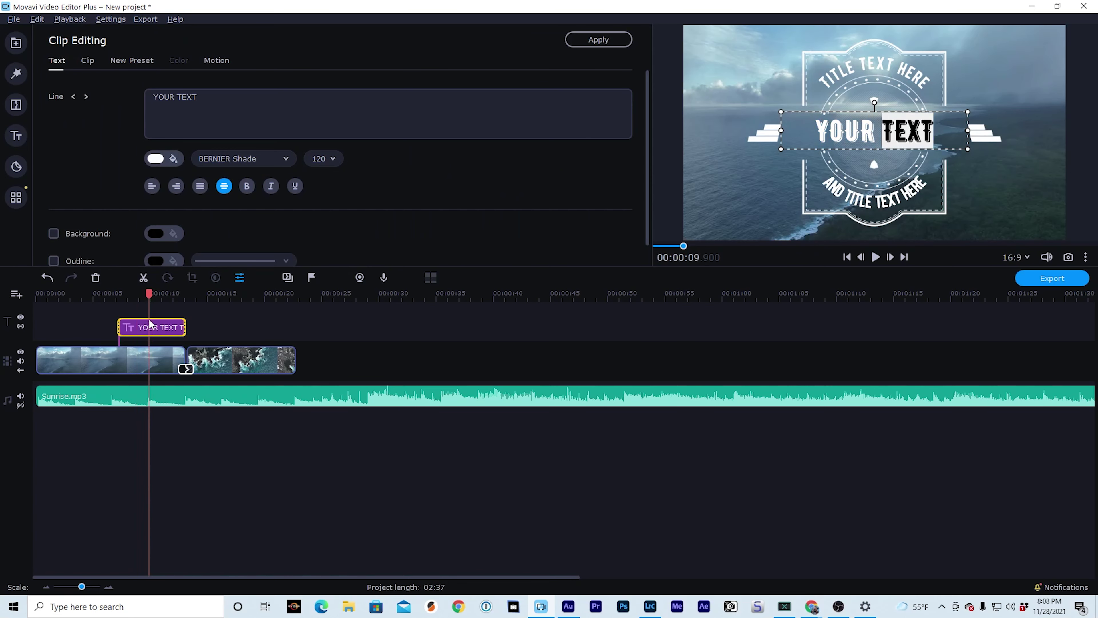
click(153, 329)
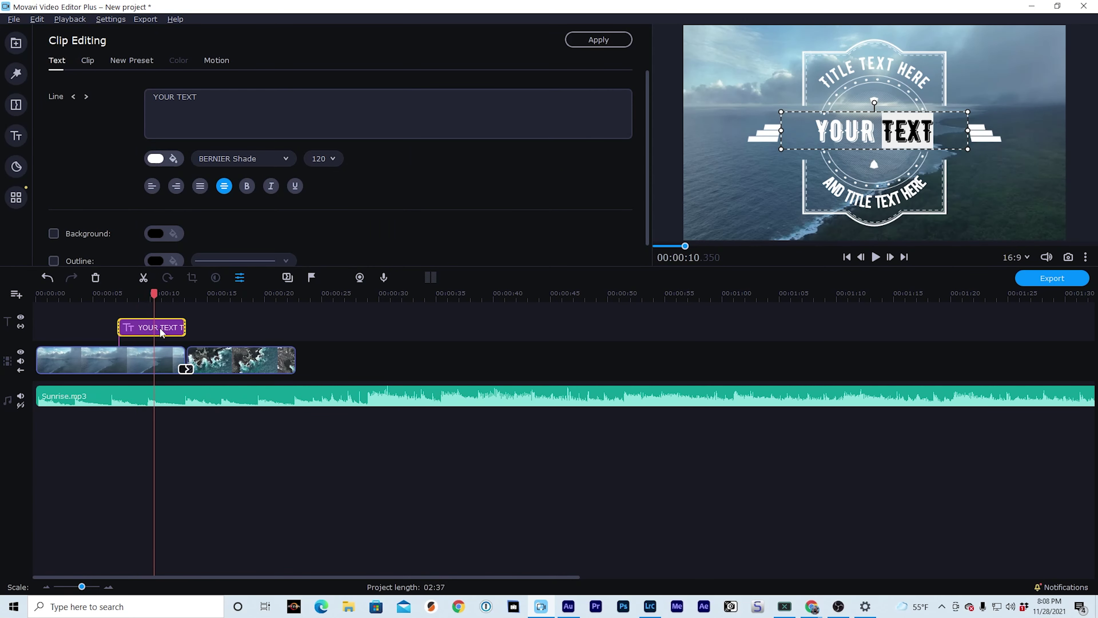
key(Delete)
click(17, 136)
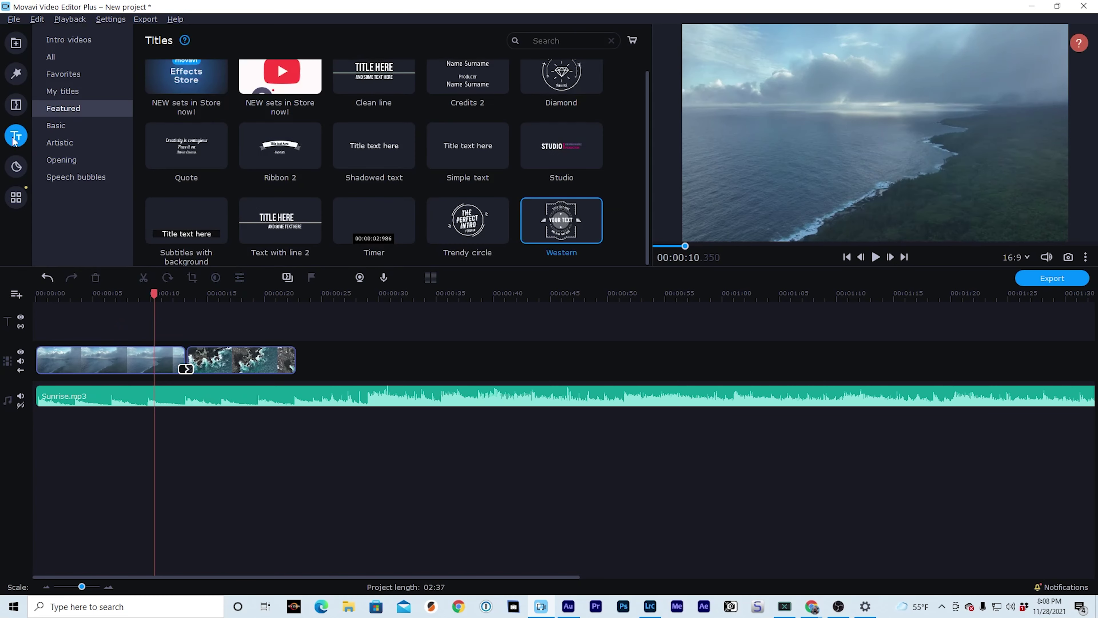
drag(466, 230, 153, 328)
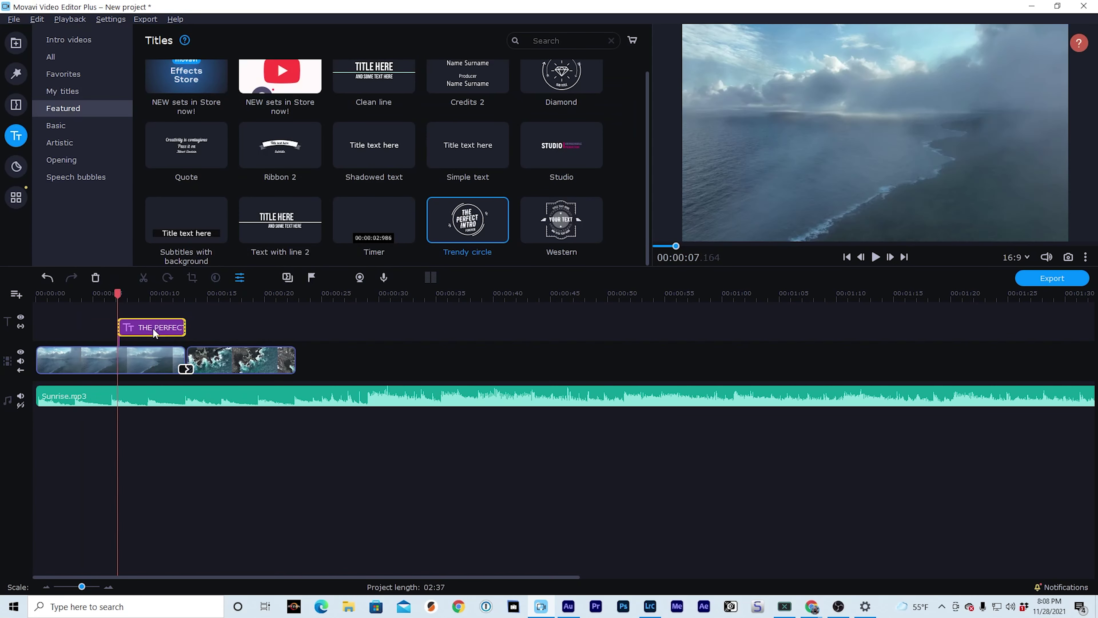
Move the title to start near 00:00:07 and set its THE line to the Aliyah font
click(146, 292)
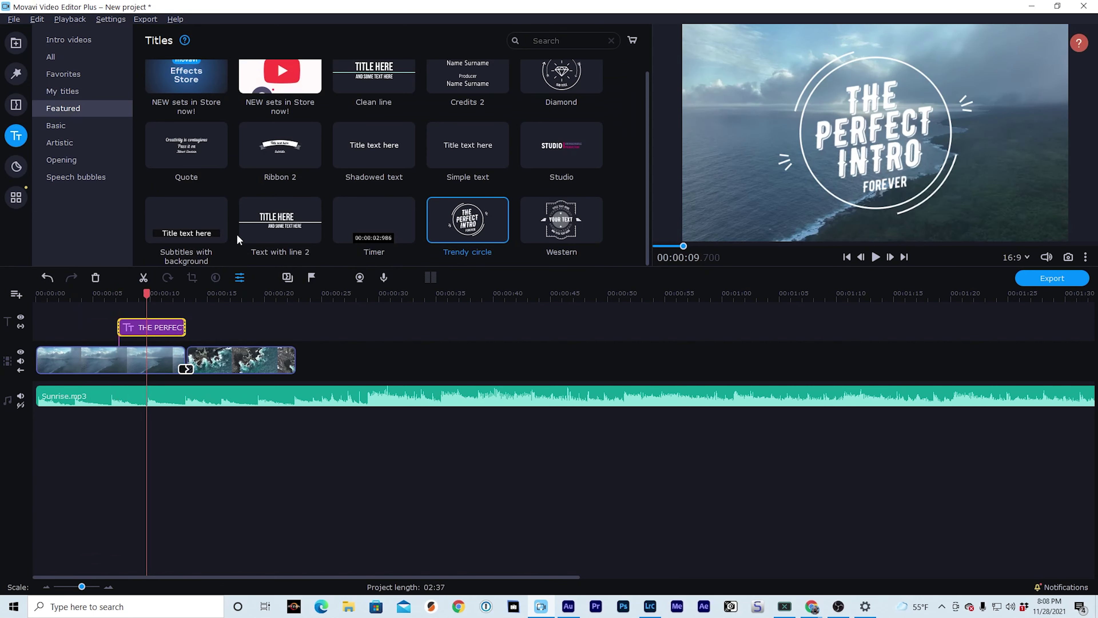
double_click(148, 330)
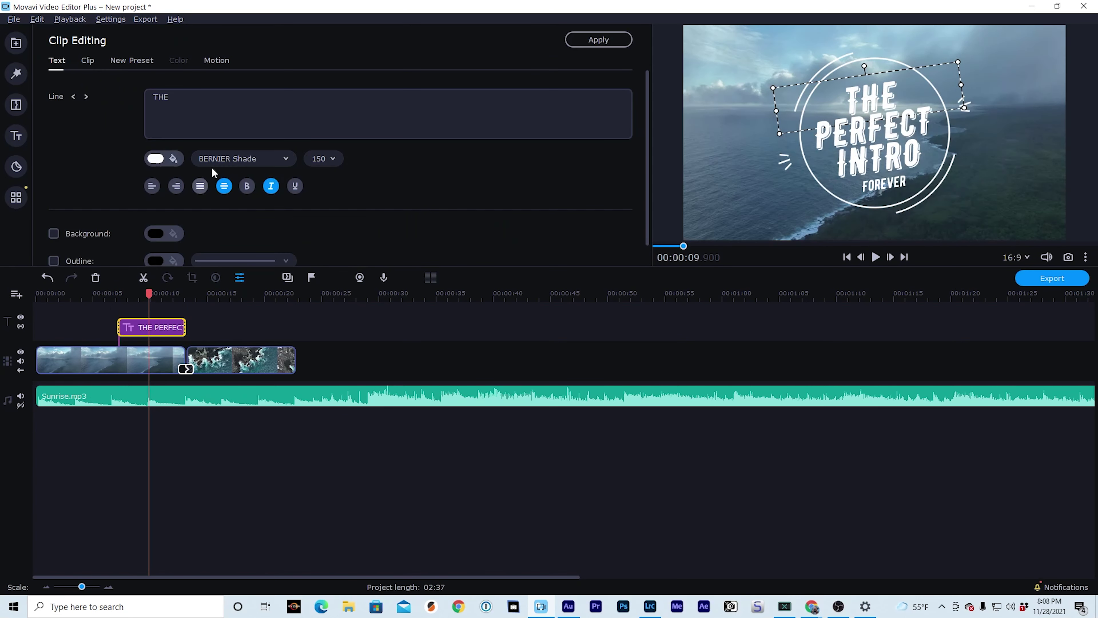
double_click(855, 103)
click(261, 159)
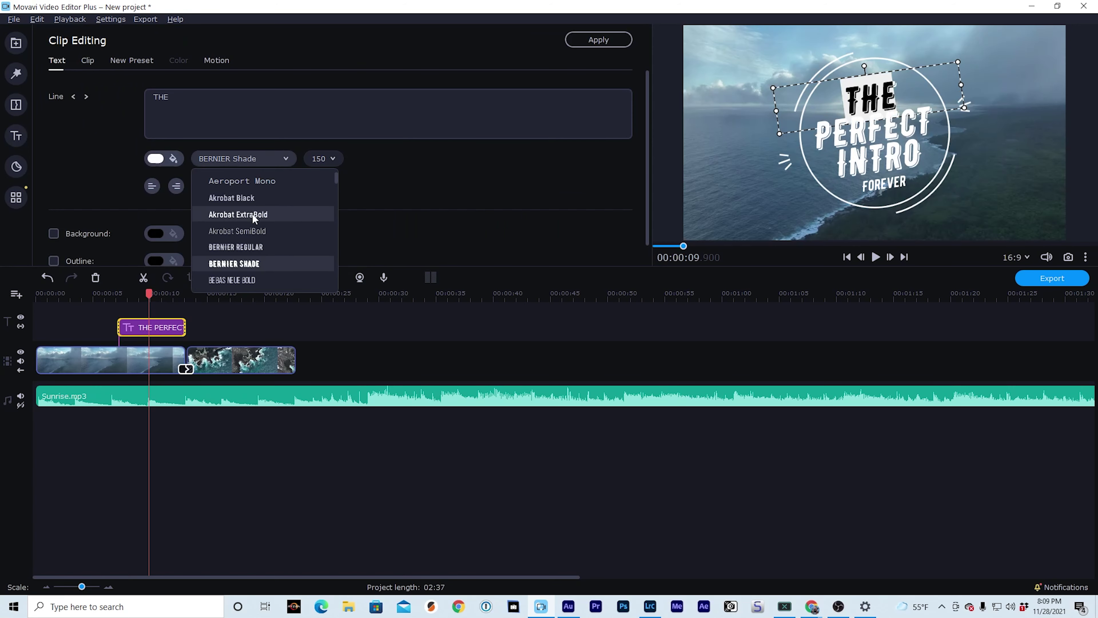
scroll(252, 212, down, 5)
click(248, 247)
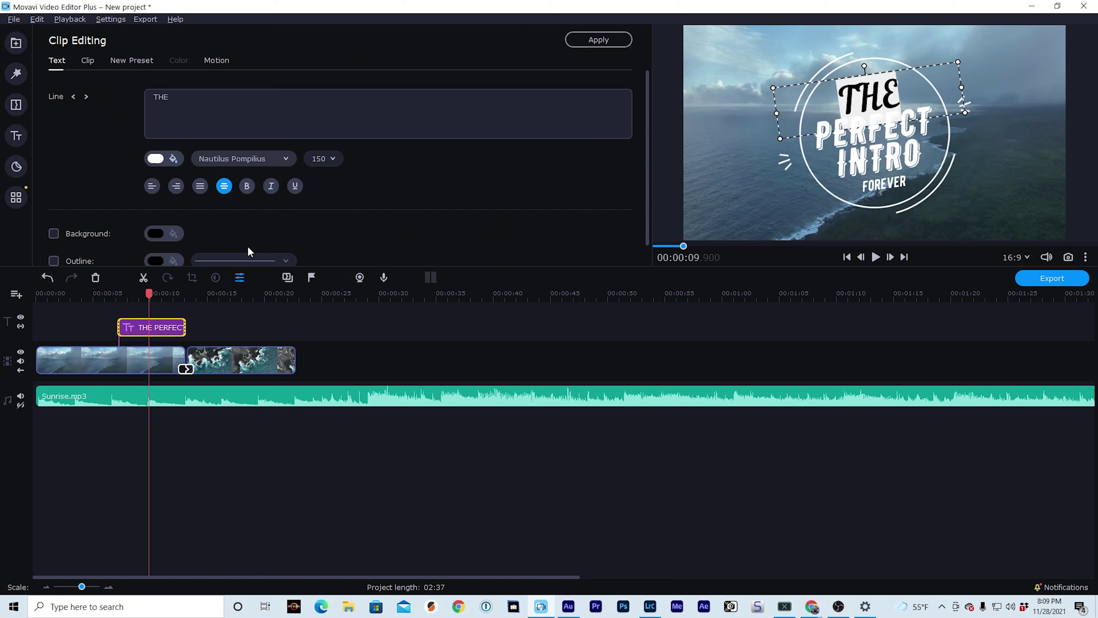
click(242, 159)
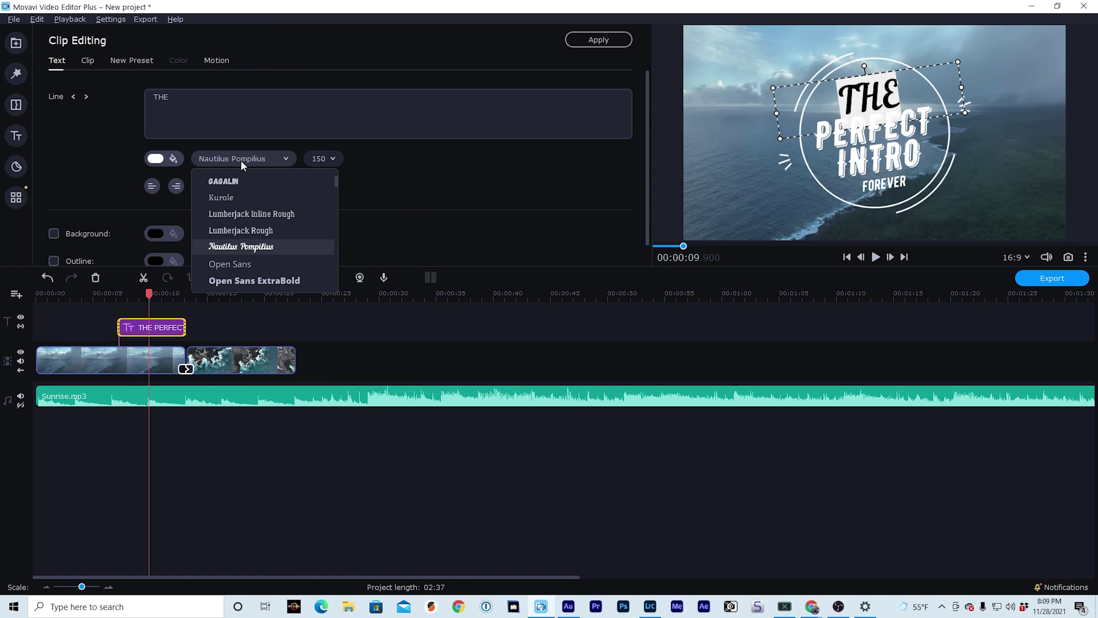
scroll(267, 244, up, 10)
click(228, 256)
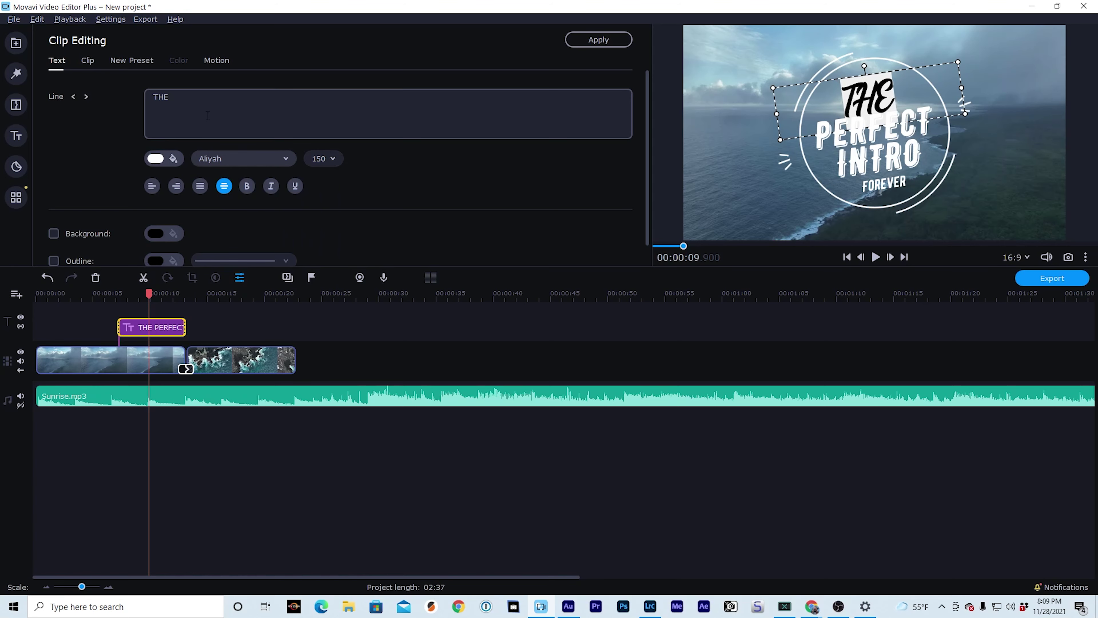
Set the PERFECT and INTRO lines to the Aliyah font as well
click(831, 132)
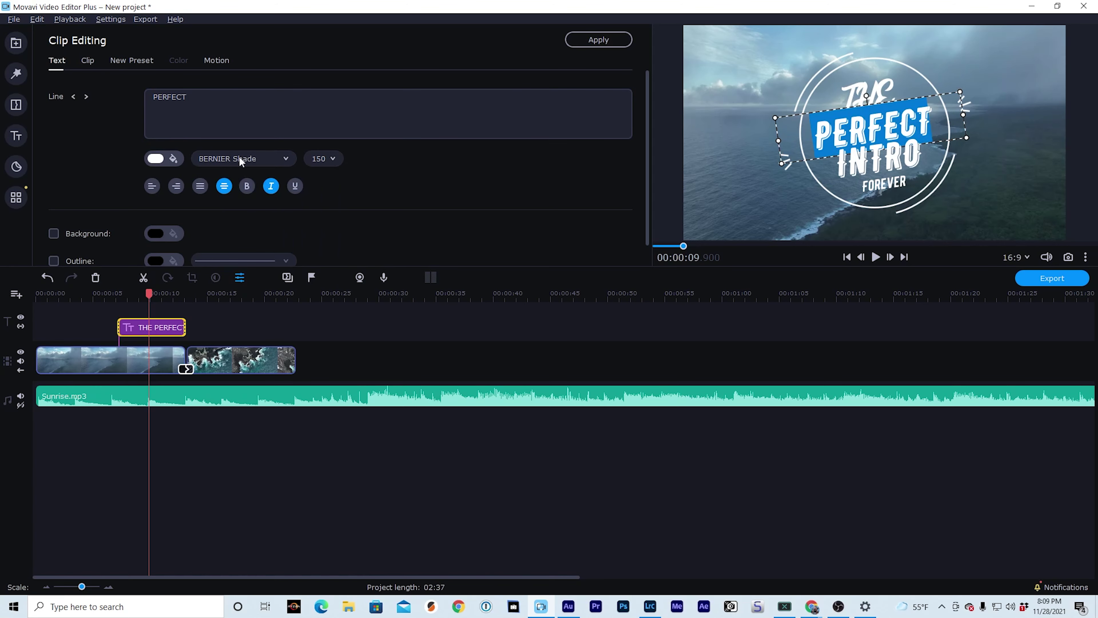
click(228, 155)
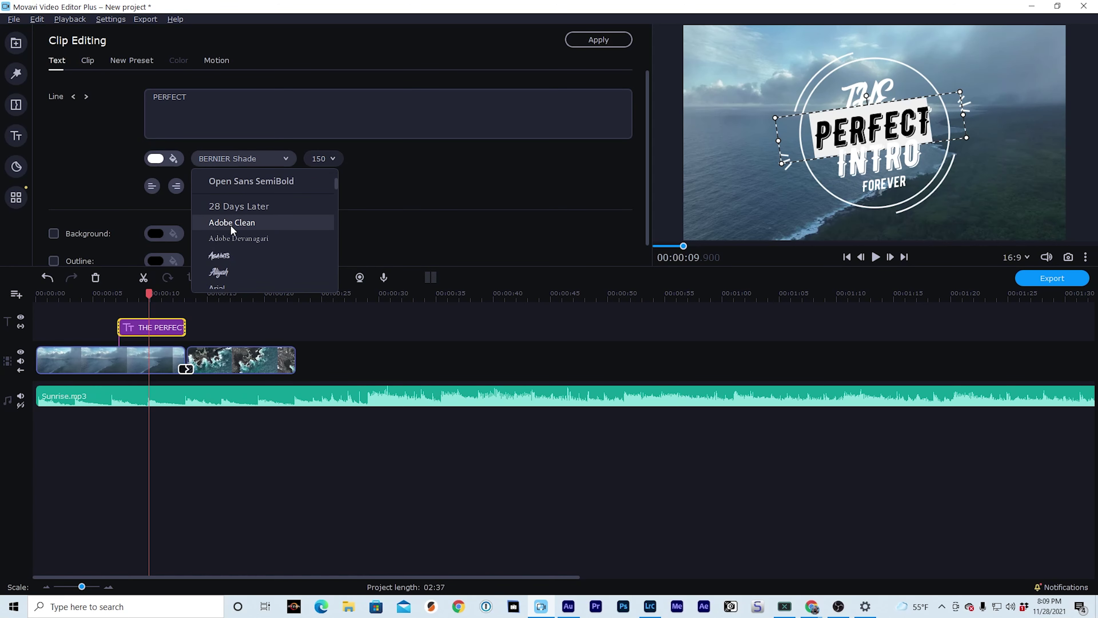
click(224, 272)
click(869, 165)
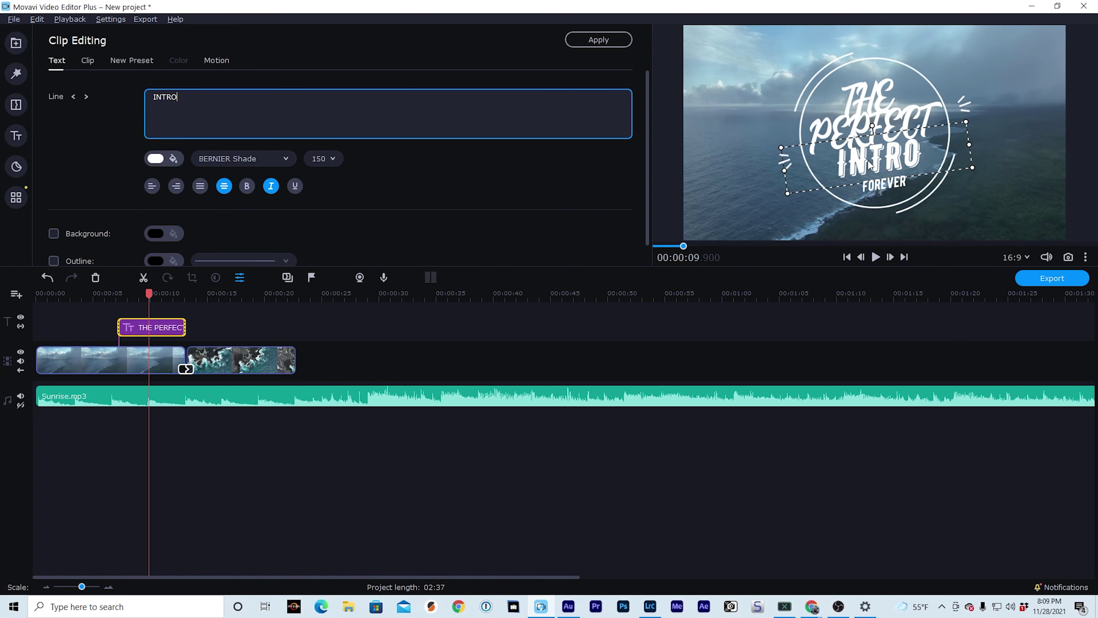
click(229, 158)
scroll(251, 247, down, 3)
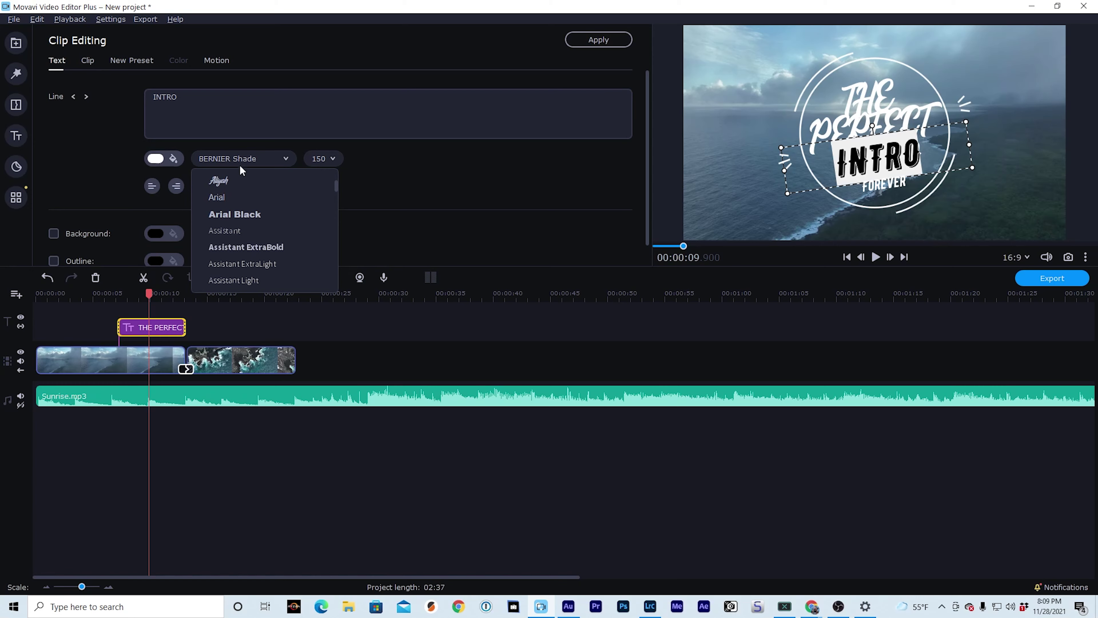
click(221, 187)
Replace PERFECT with 'Hawaii', capitalising the H
click(874, 138)
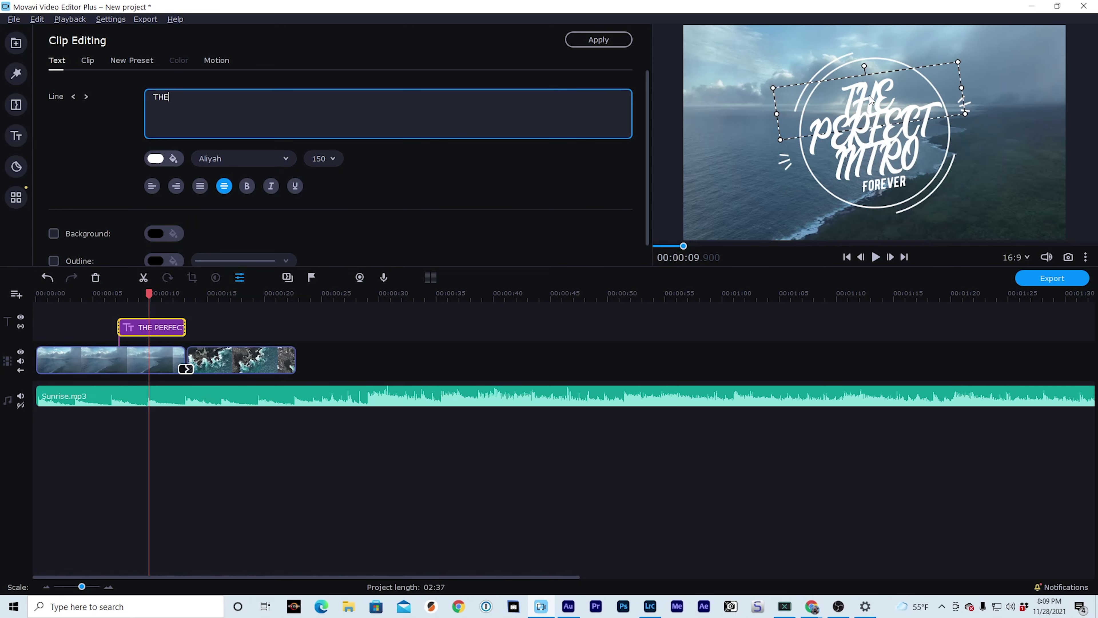
click(841, 138)
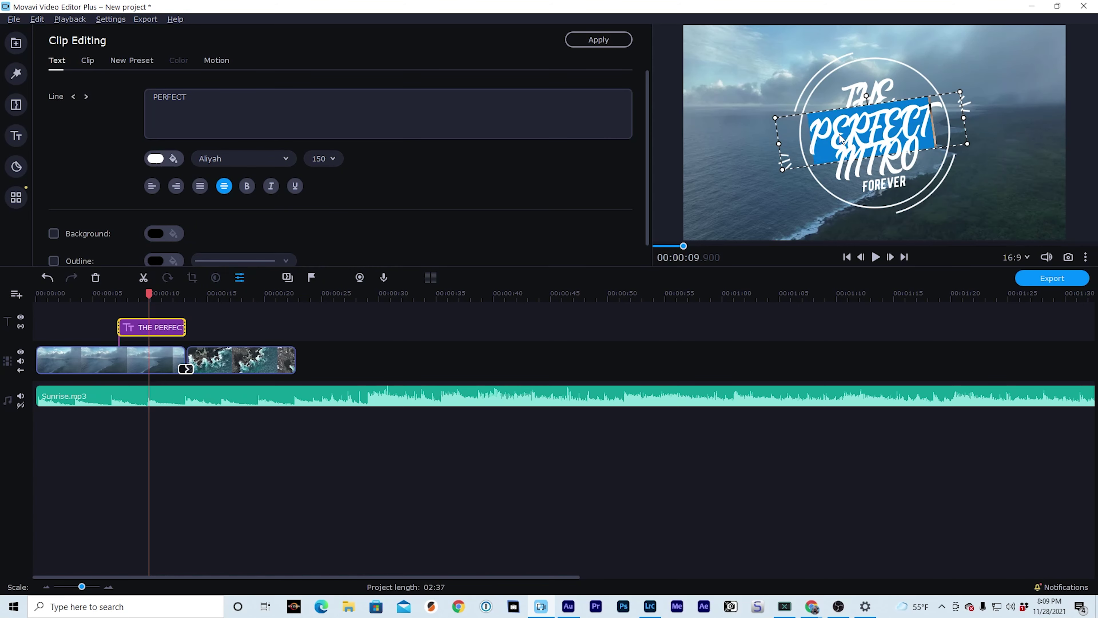
text(hawaii)
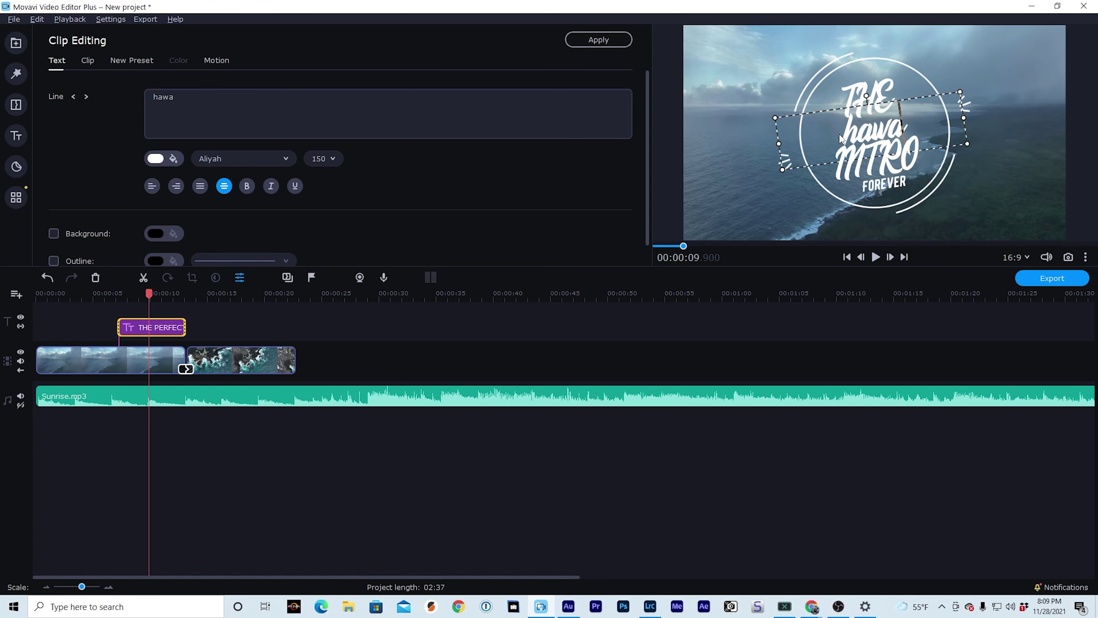
click(859, 134)
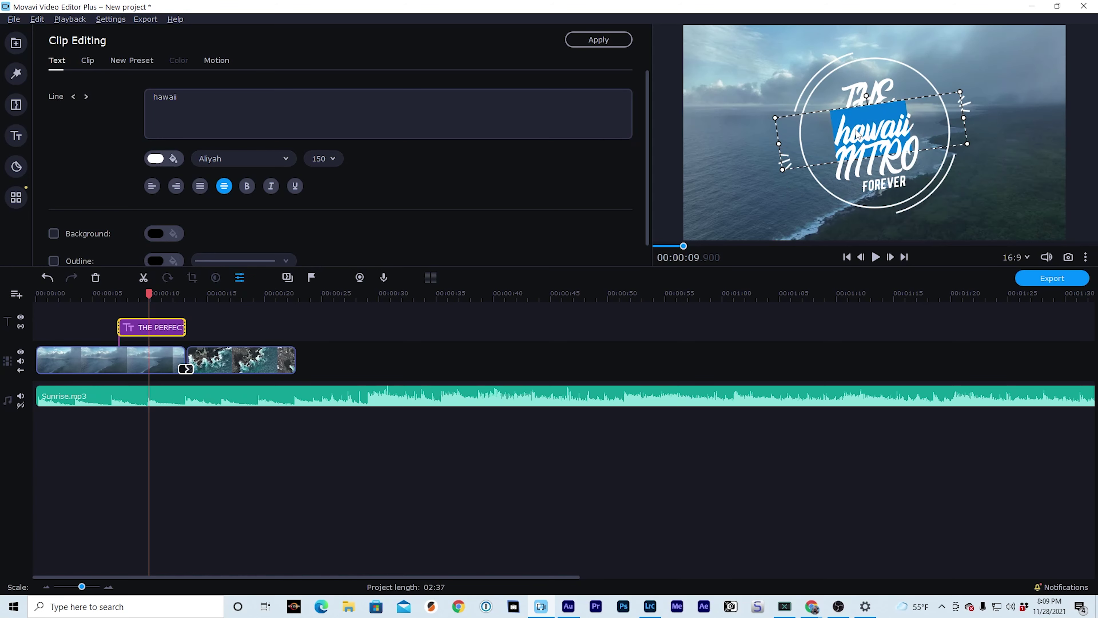
click(852, 131)
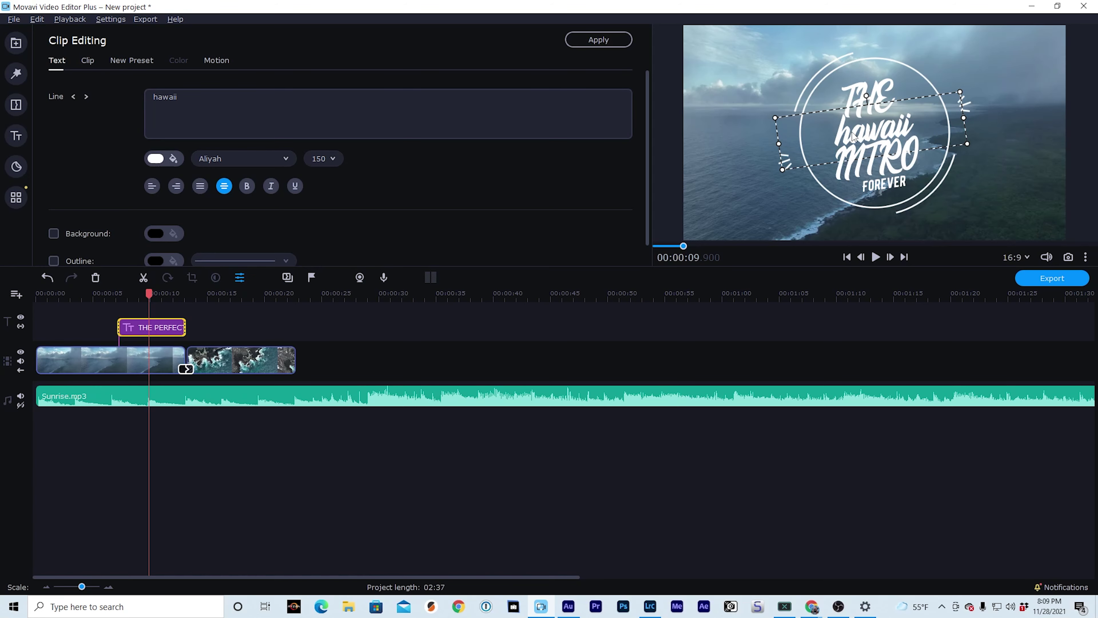
key(Delete)
text(H)
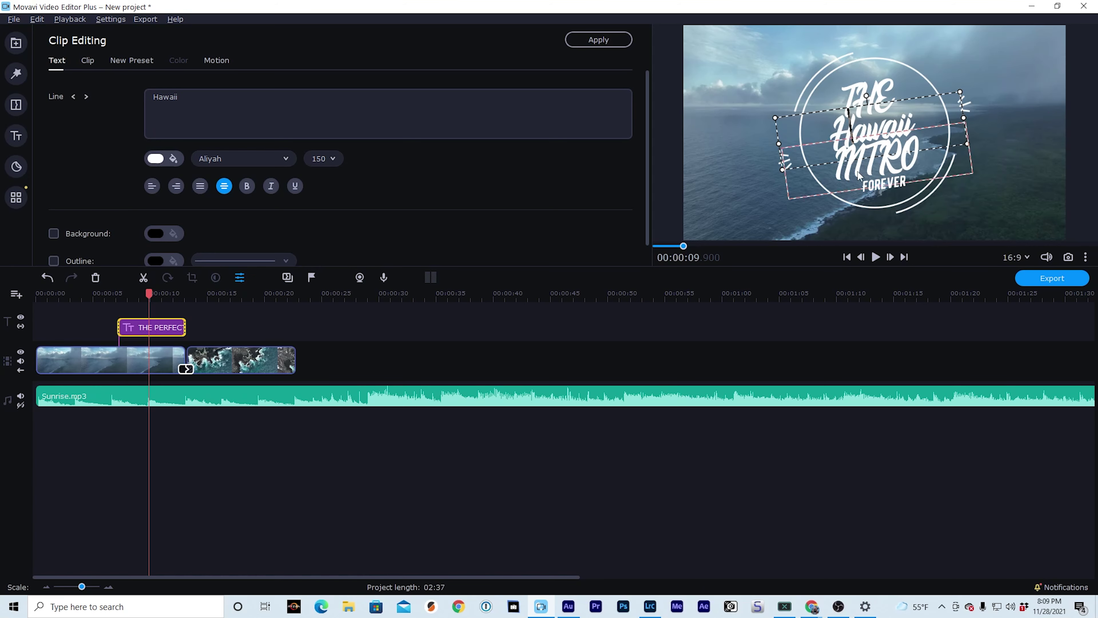
Retype INTRO as 'Vlog' and FOREVER as '#011'
double_click(874, 162)
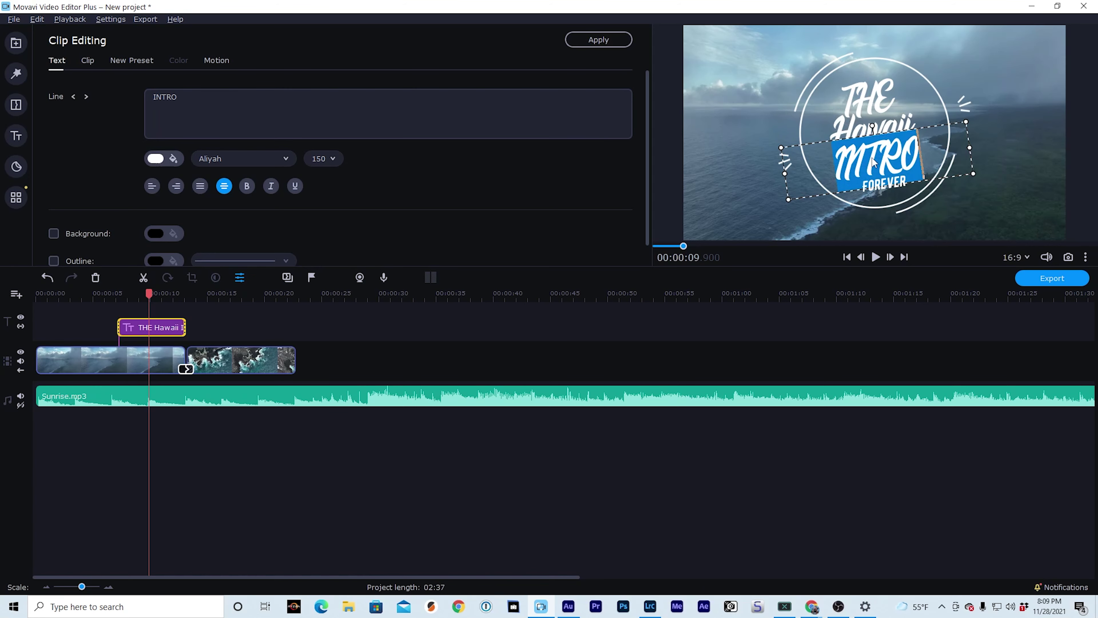
text(Vlog)
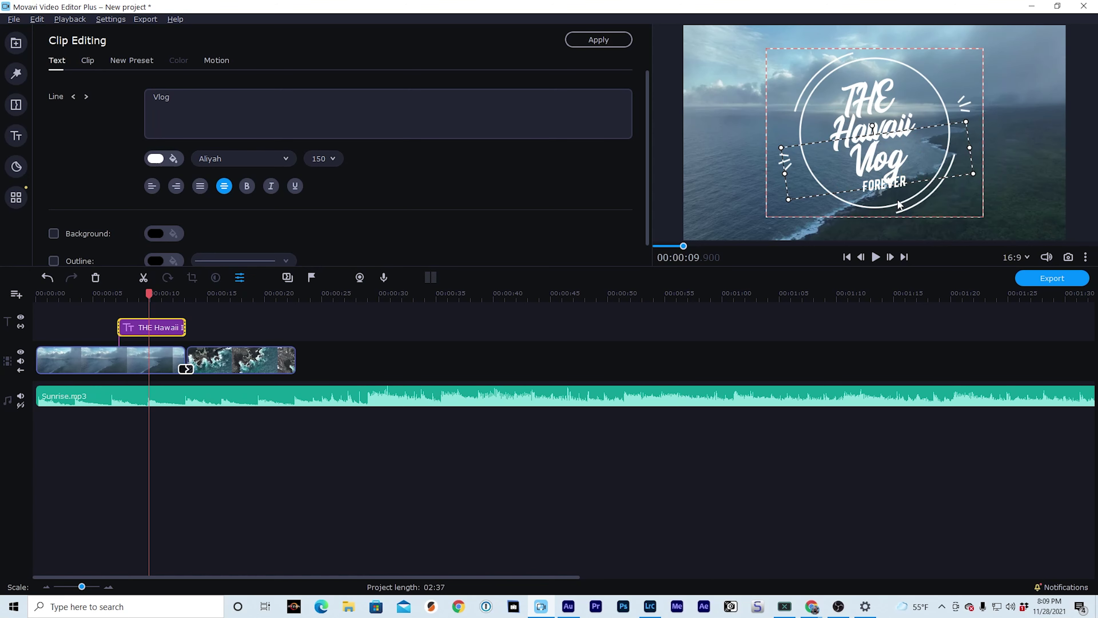
double_click(880, 191)
double_click(881, 190)
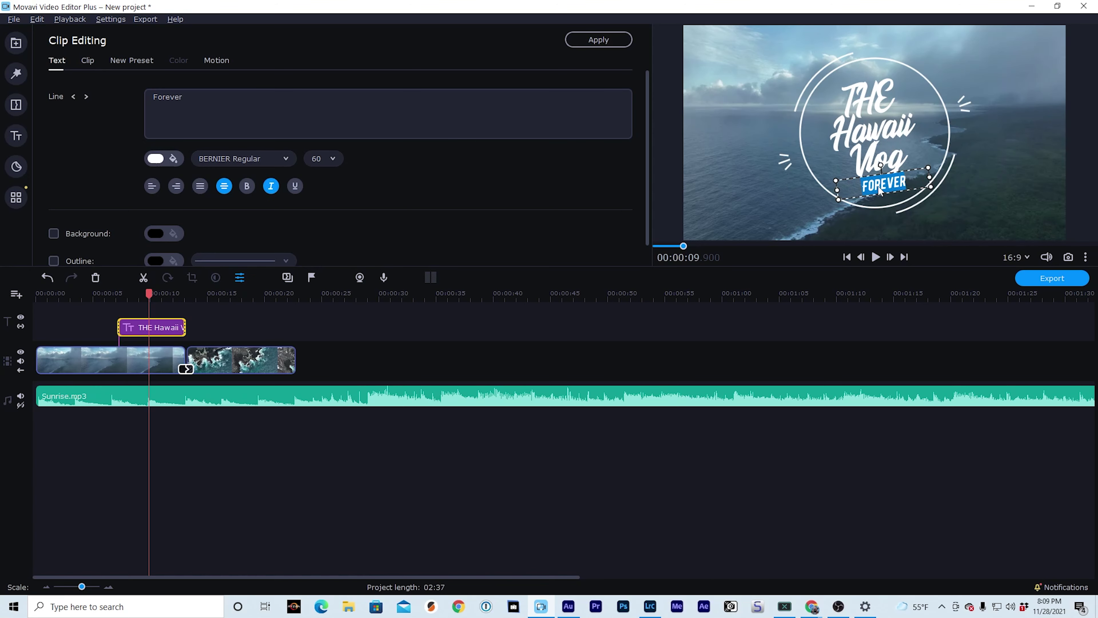
text(#)
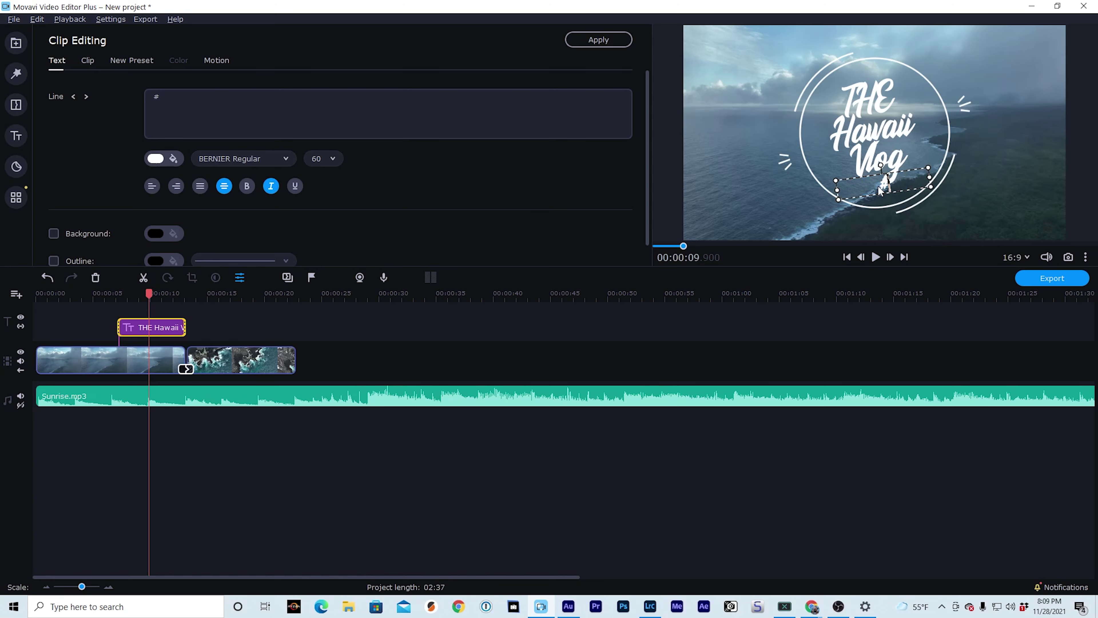
text(011)
Narrow the #011 text box from the left and shrink the Vlog line slightly
drag(837, 200, 841, 199)
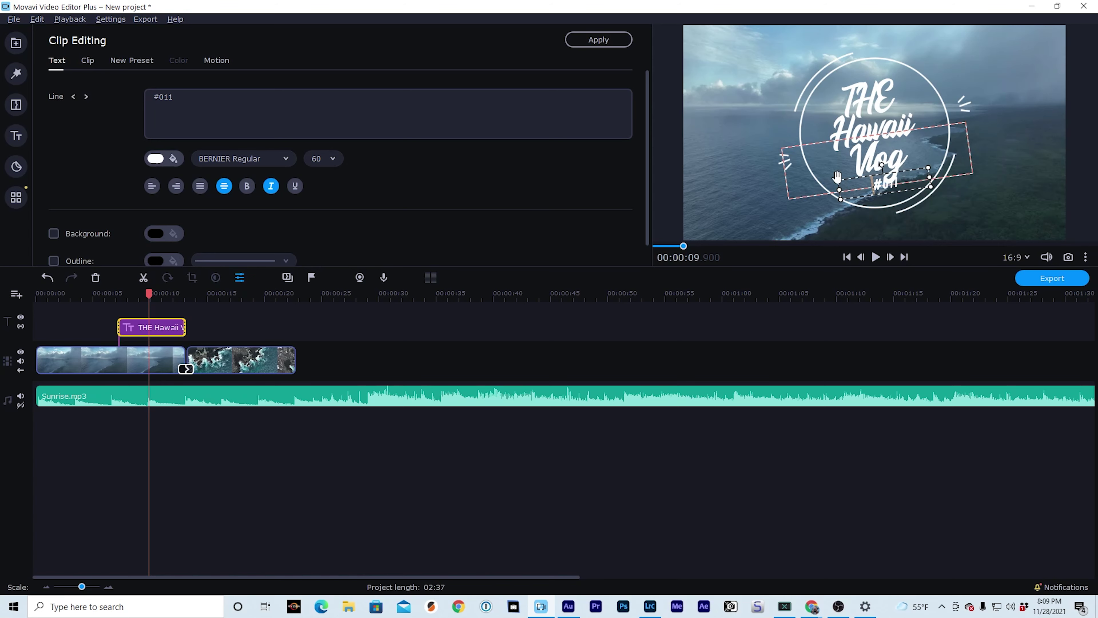
drag(839, 190, 922, 191)
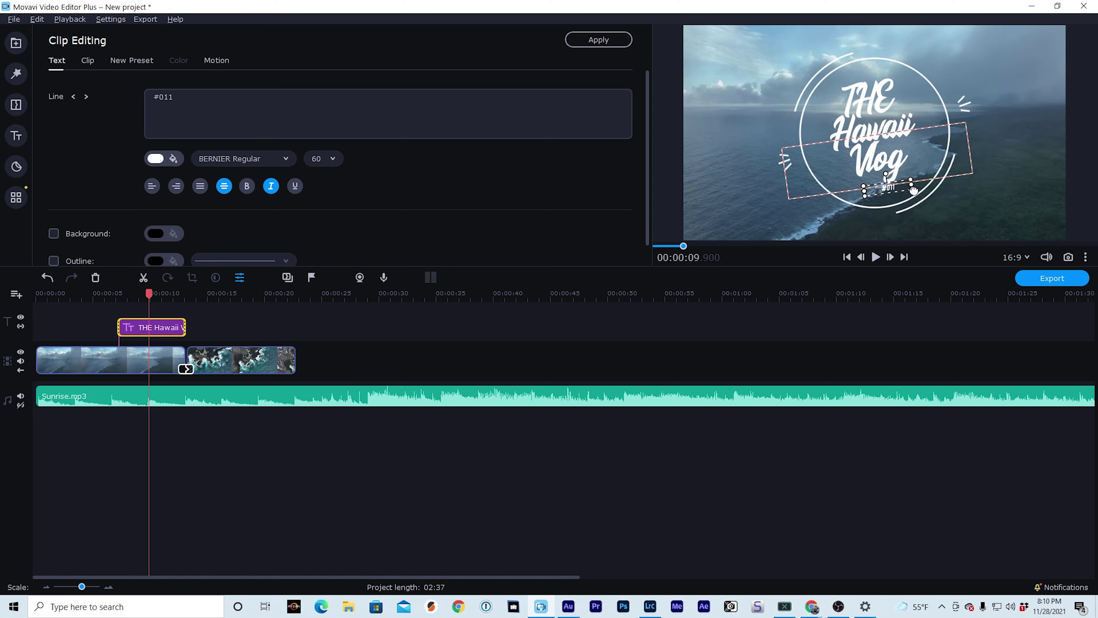
click(897, 165)
drag(973, 173, 891, 159)
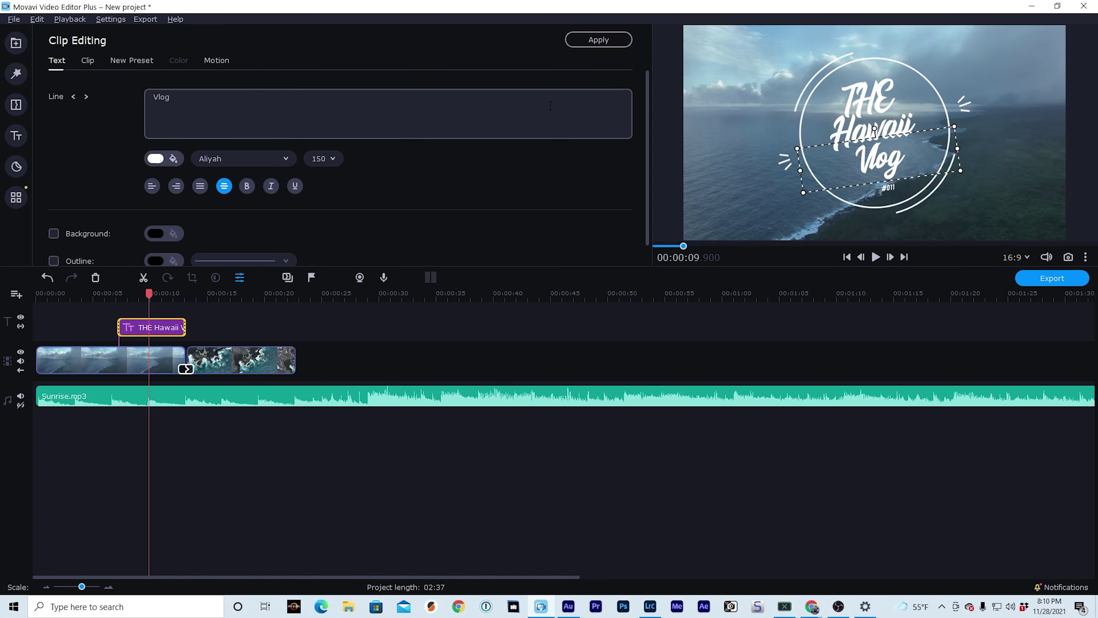
click(895, 320)
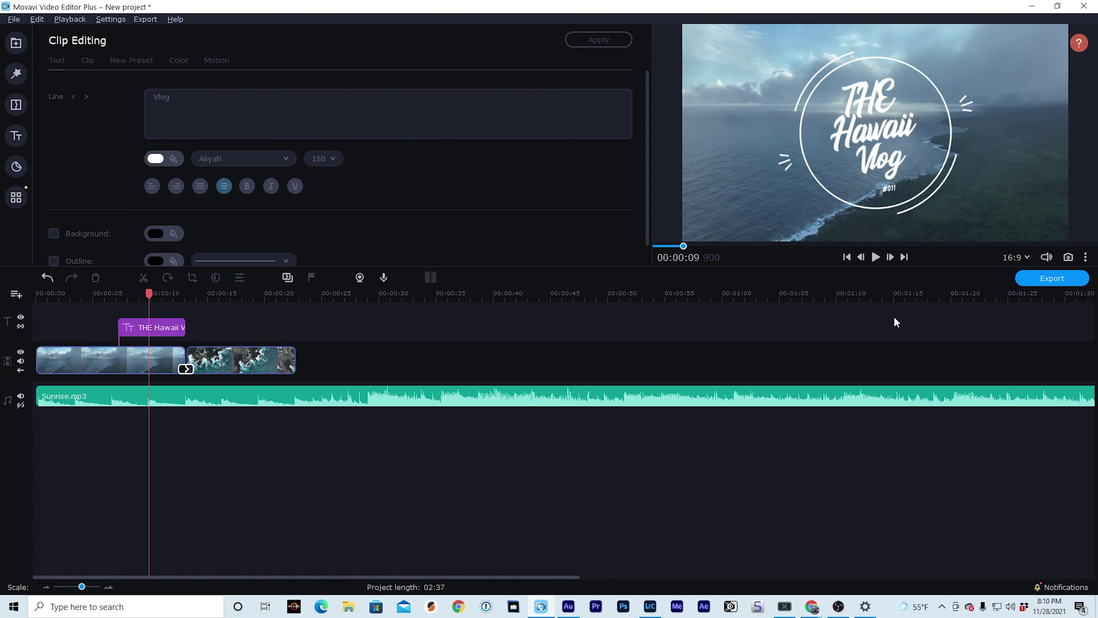
key(Home)
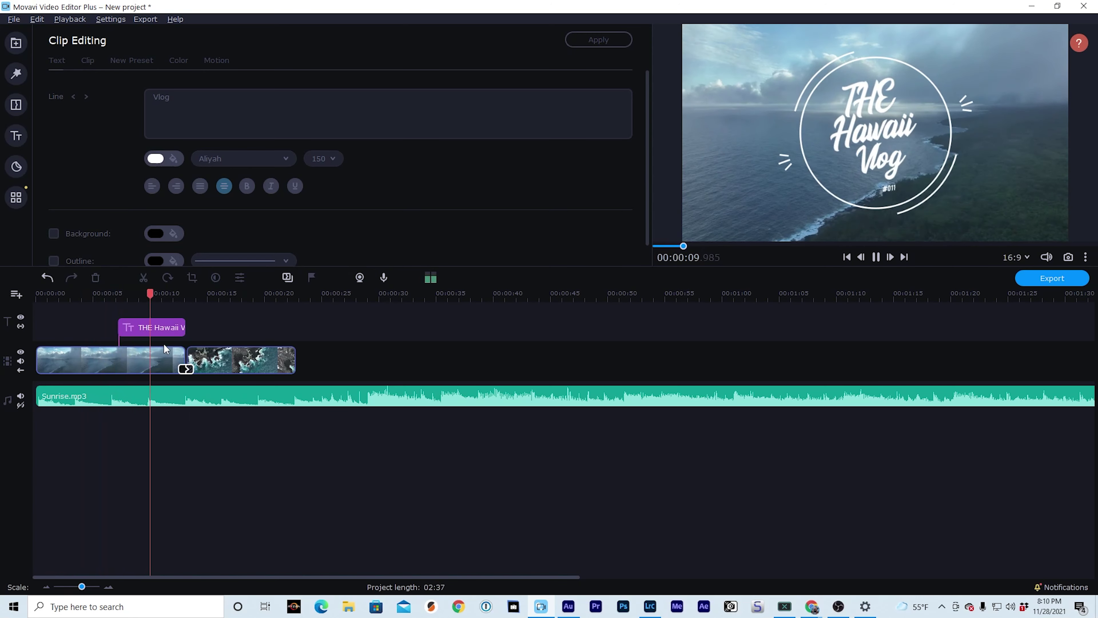
click(158, 332)
scroll(444, 204, down, 1)
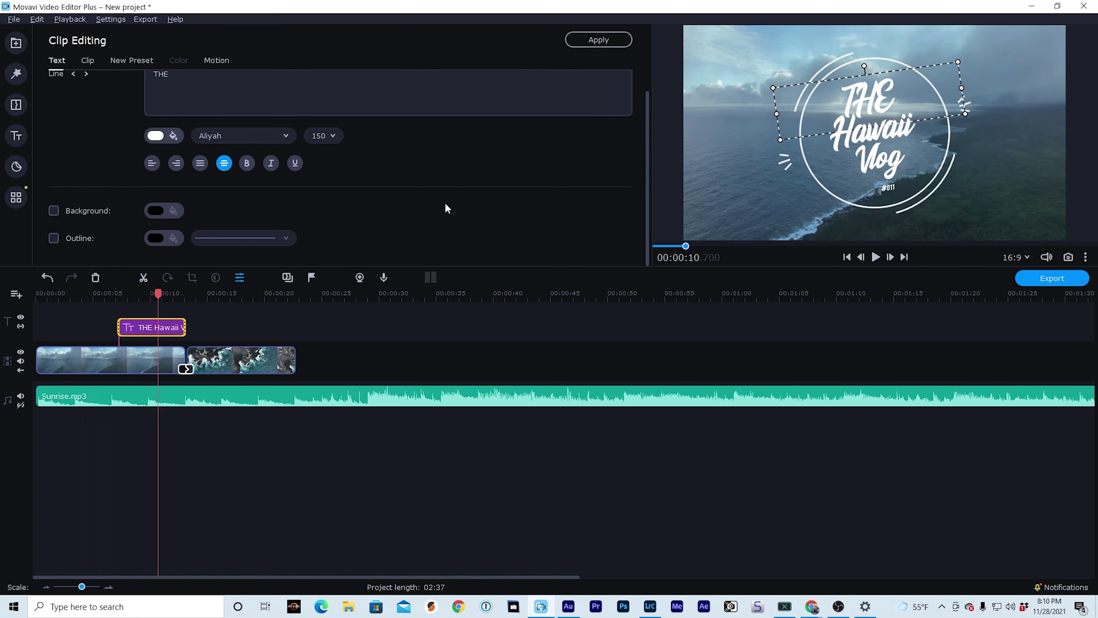
scroll(446, 204, up, 1)
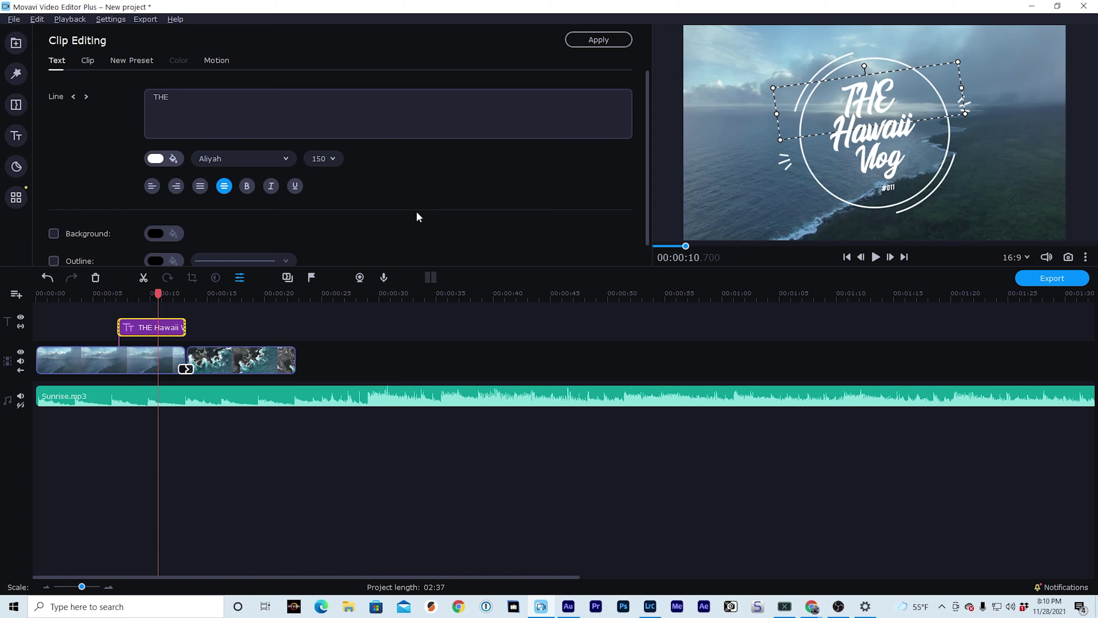
click(216, 61)
click(197, 129)
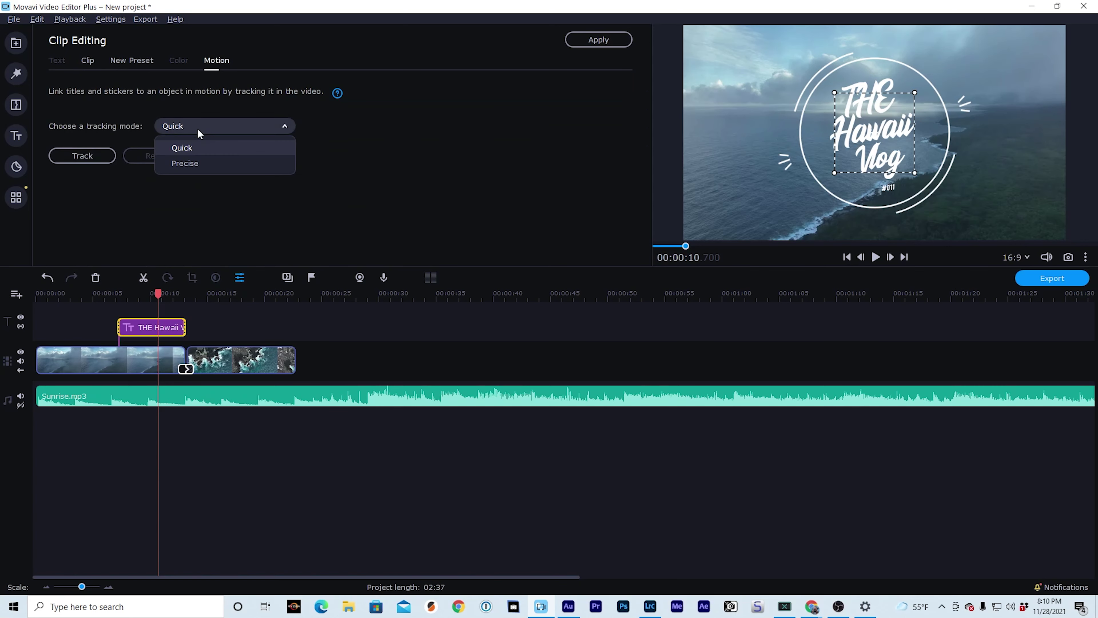
click(194, 165)
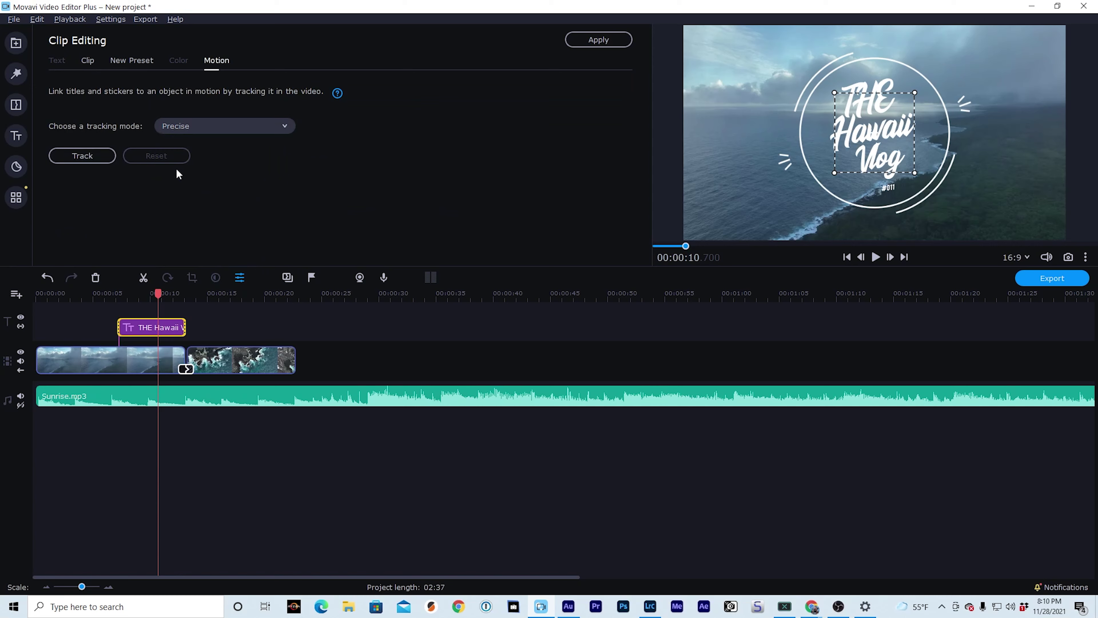
click(116, 294)
key(space)
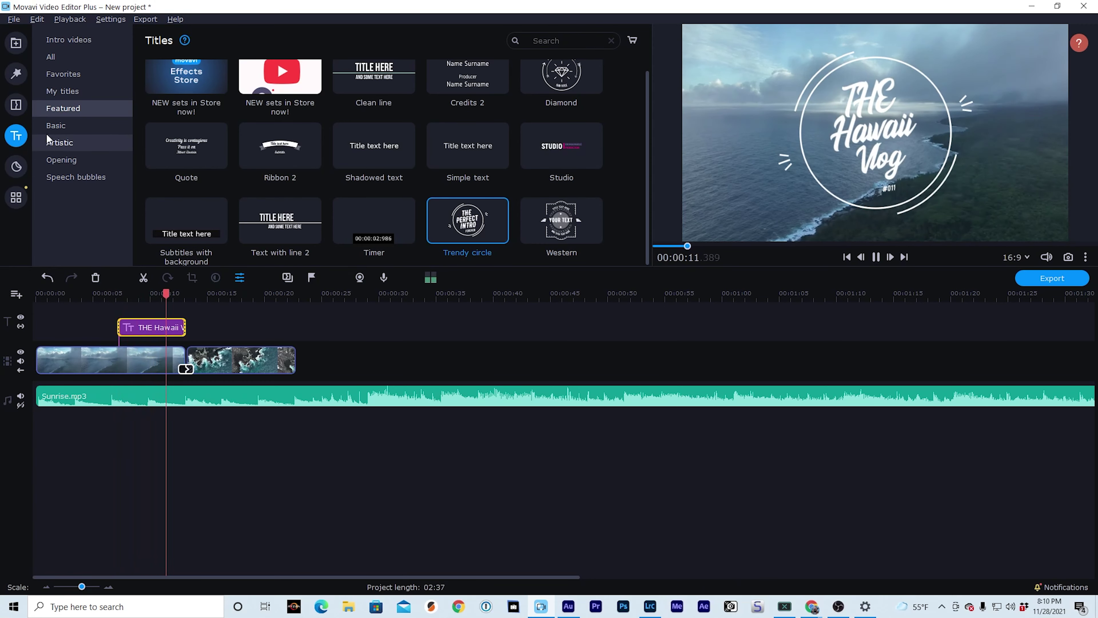
click(16, 105)
drag(242, 213, 157, 327)
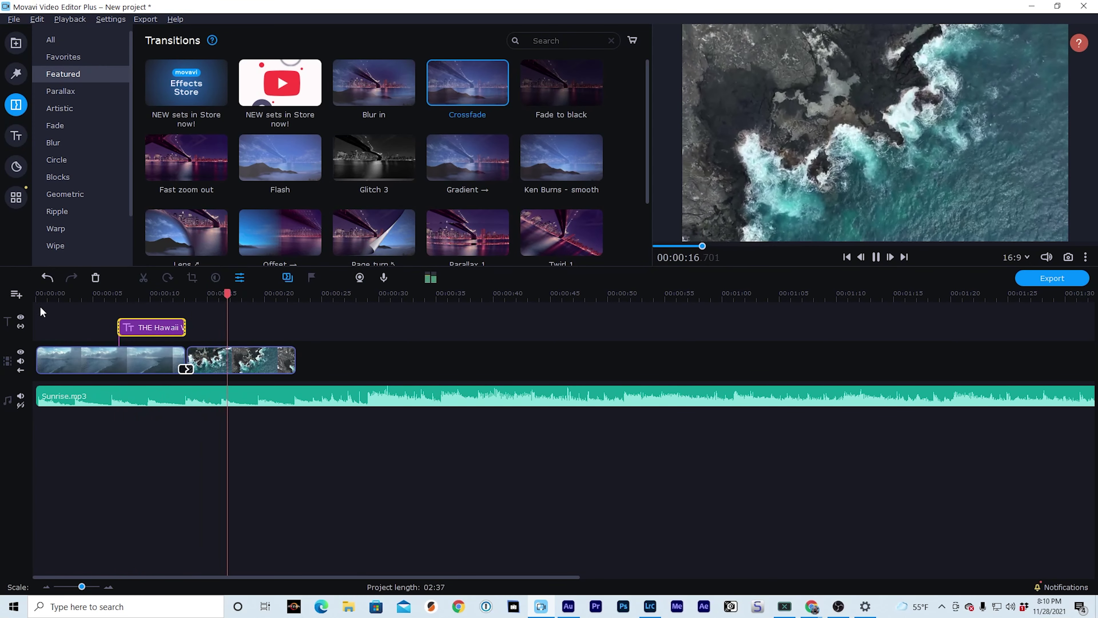
drag(108, 297, 92, 312)
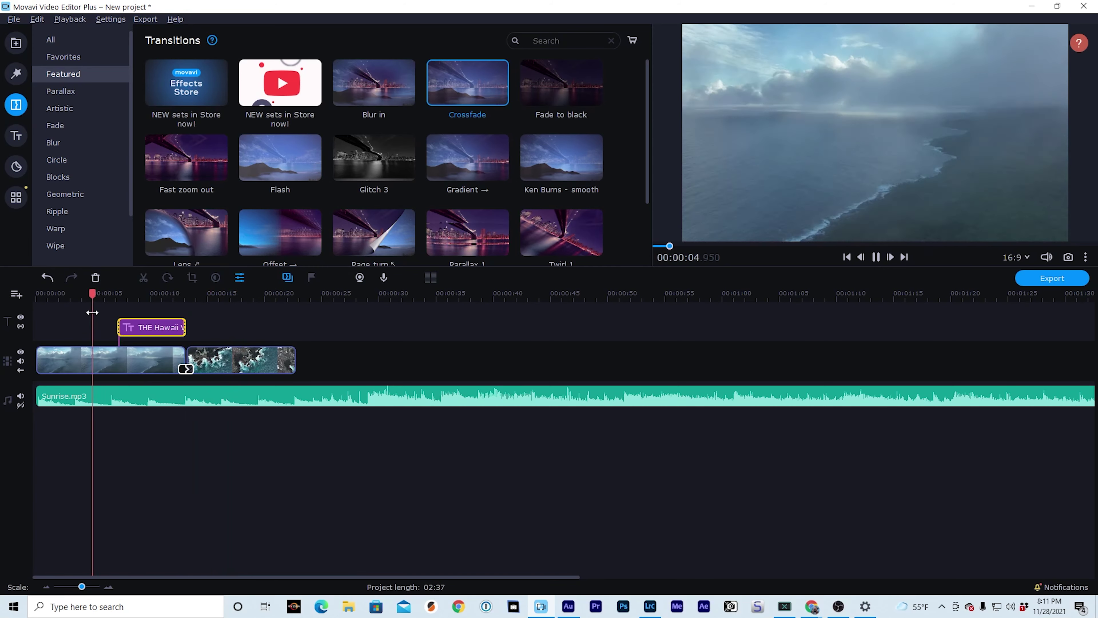
click(125, 351)
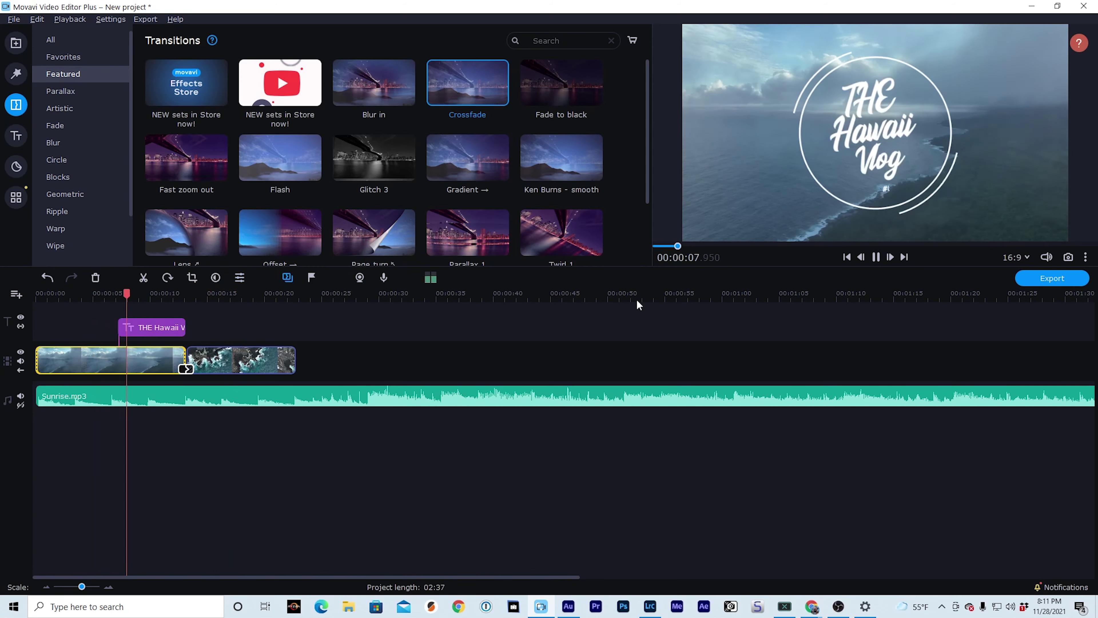
key(space)
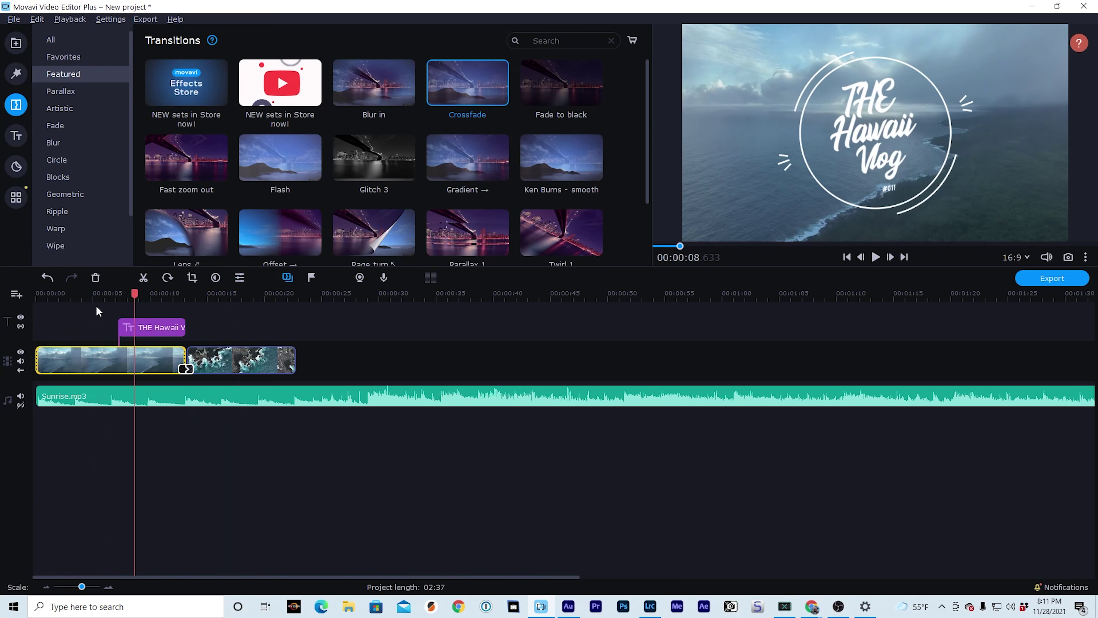
click(92, 297)
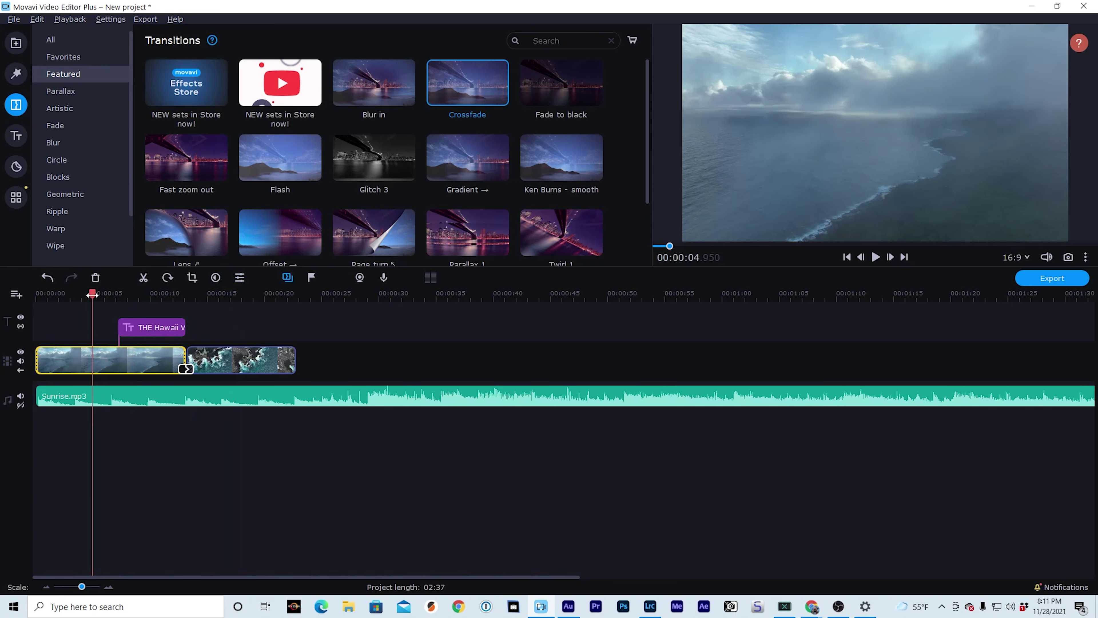
click(163, 297)
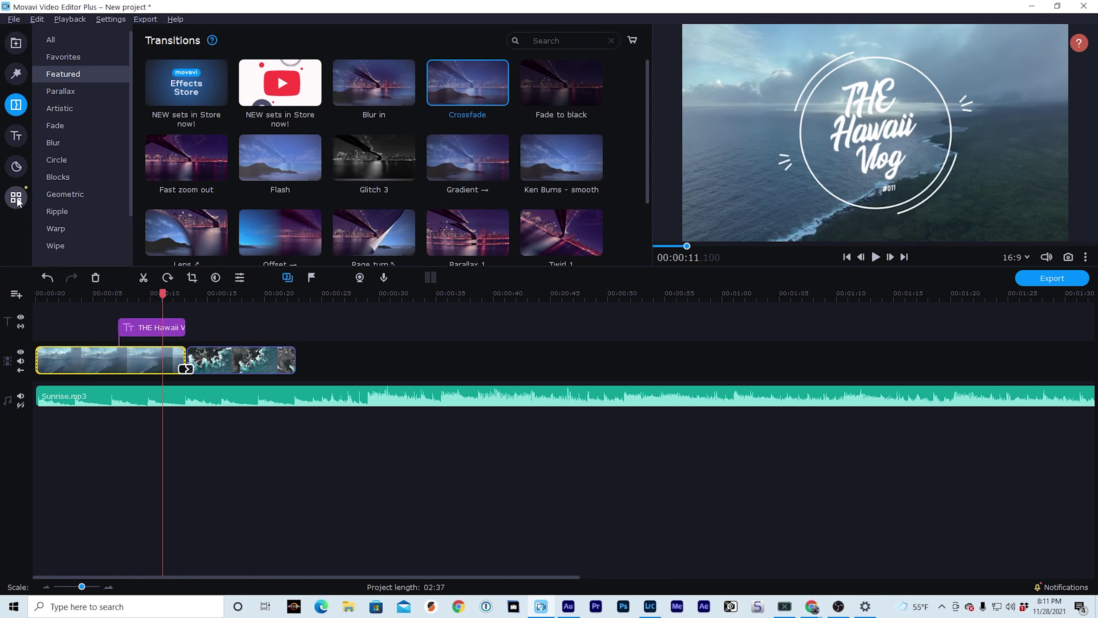
Apply the Auto White Balance colour preset to the first clip, DJI_0064.MOV
click(14, 173)
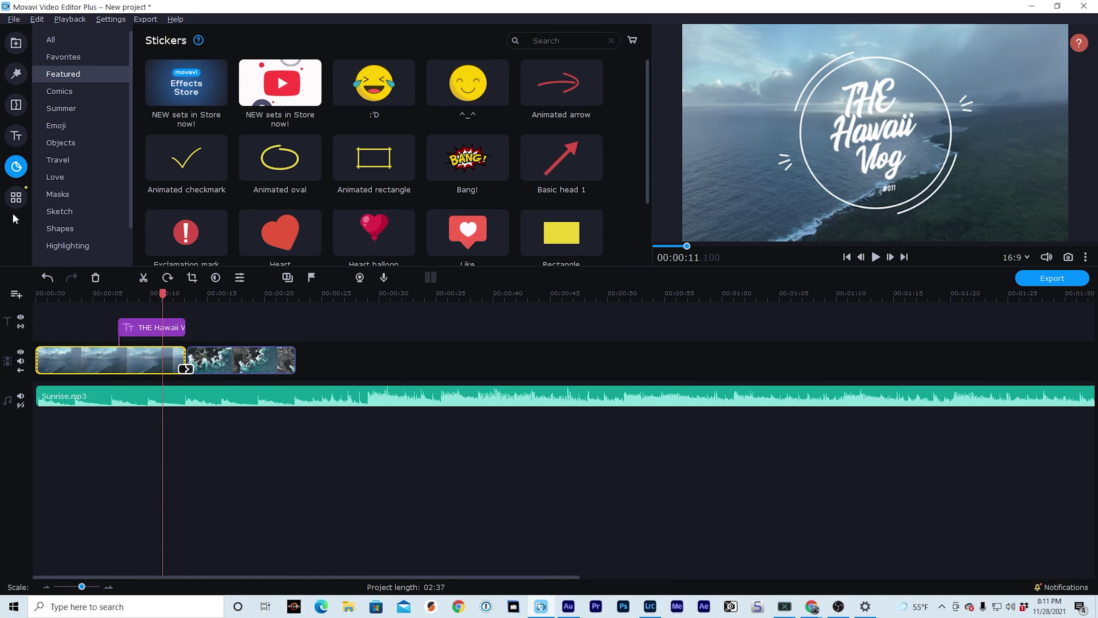
click(15, 198)
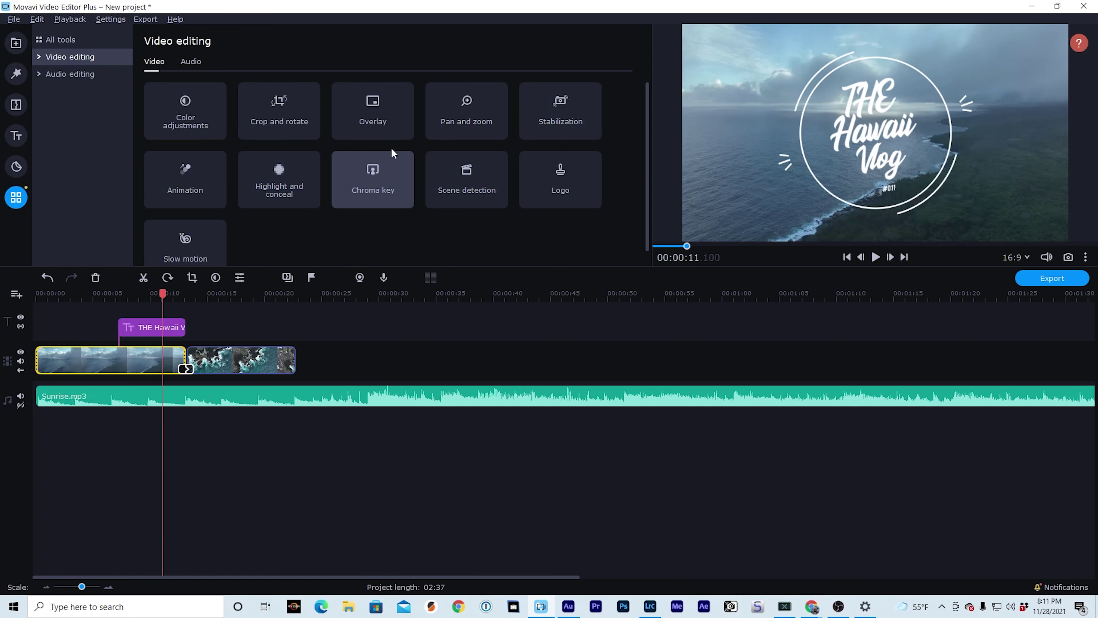
click(203, 122)
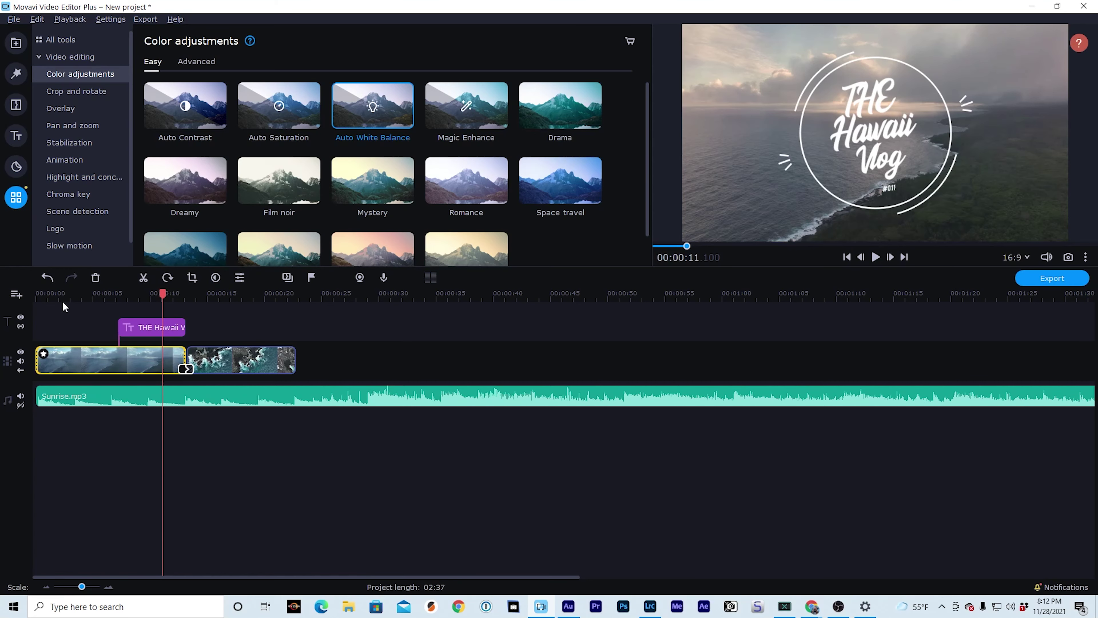
drag(64, 303, 10, 296)
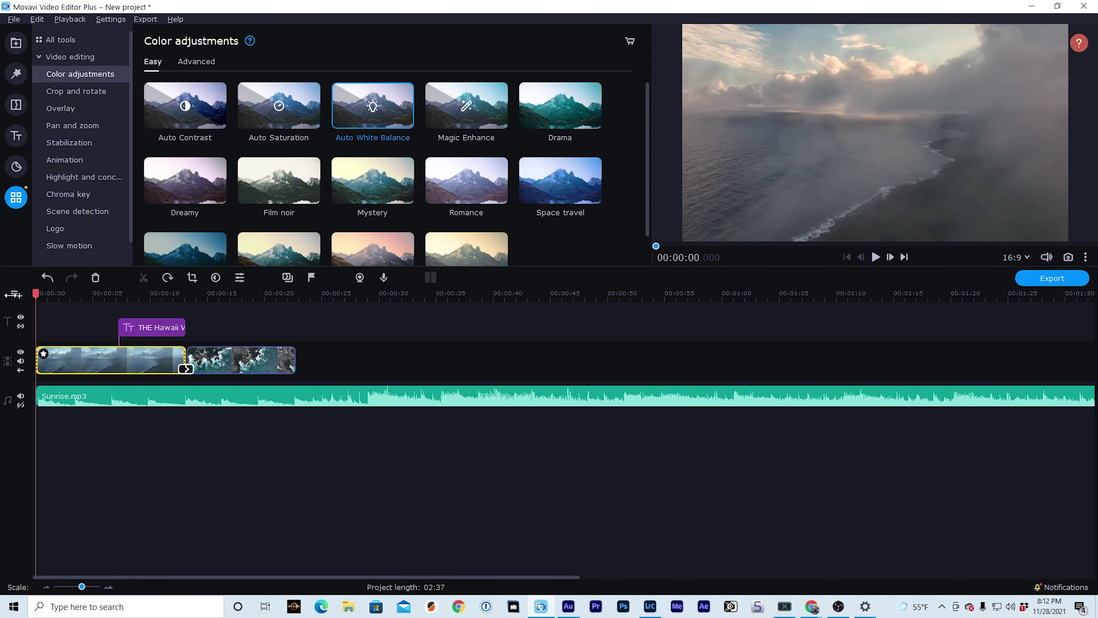
Play the project, then untick Auto White Balance in the first clip's applied effects
key(space)
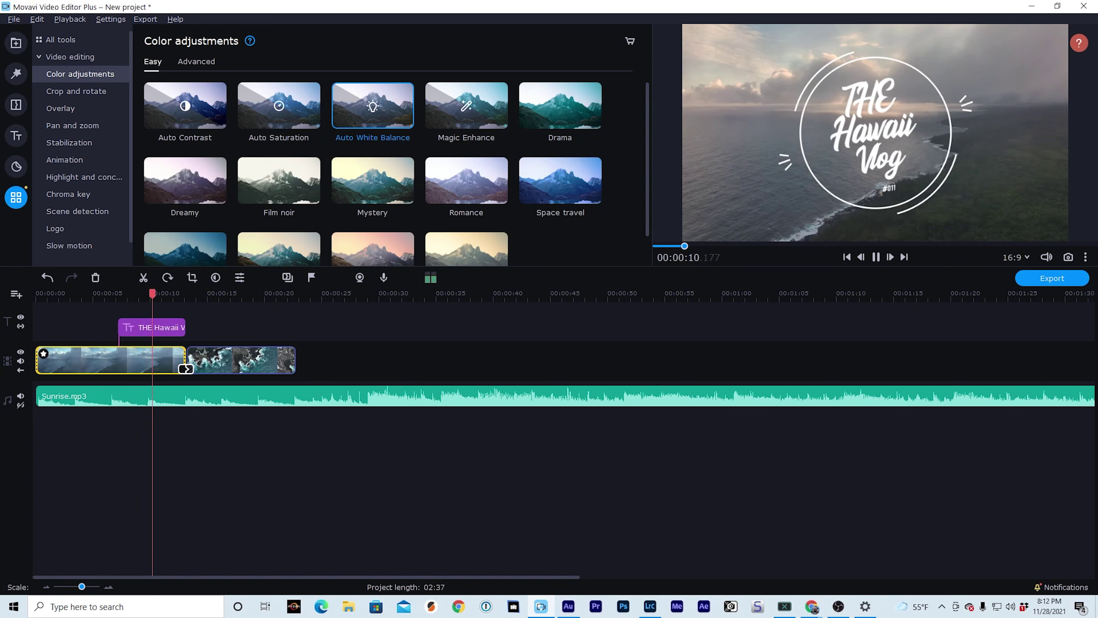
click(874, 257)
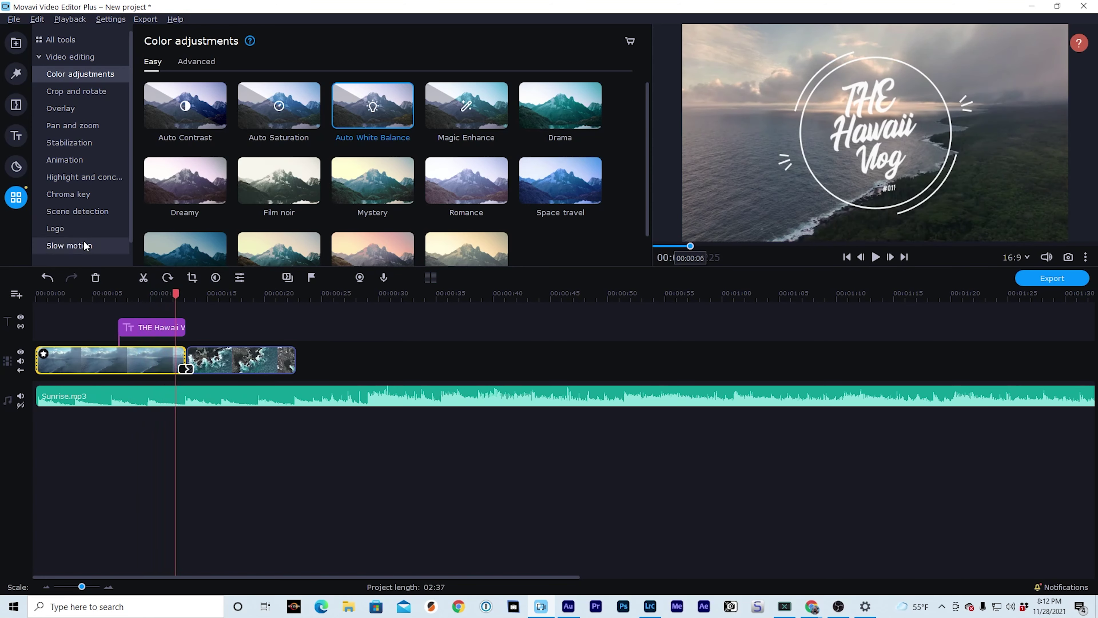
click(43, 355)
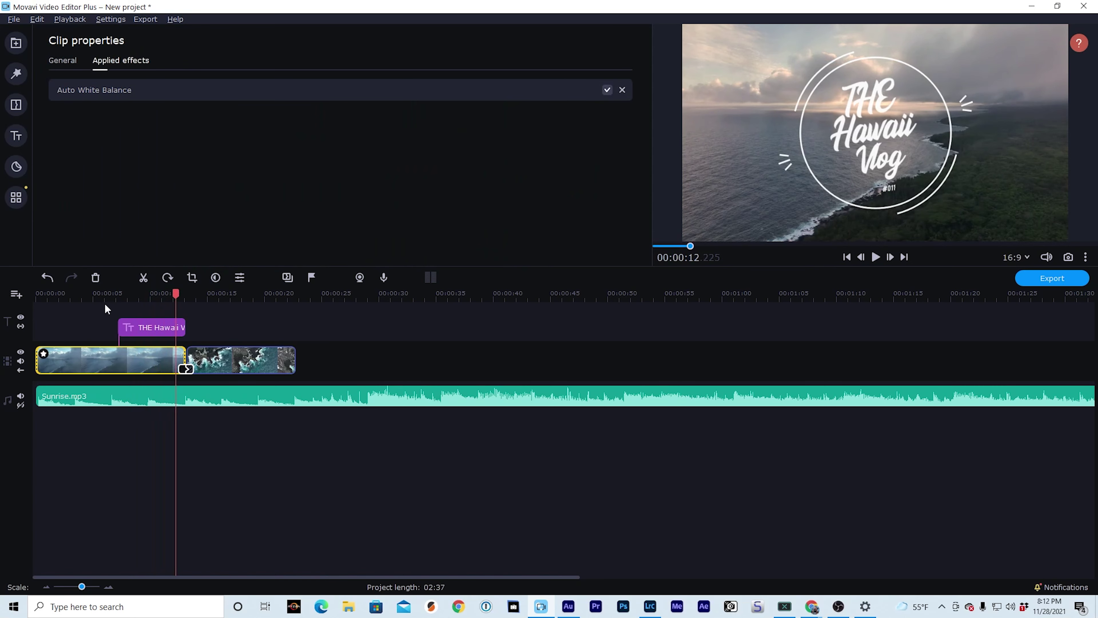
click(605, 90)
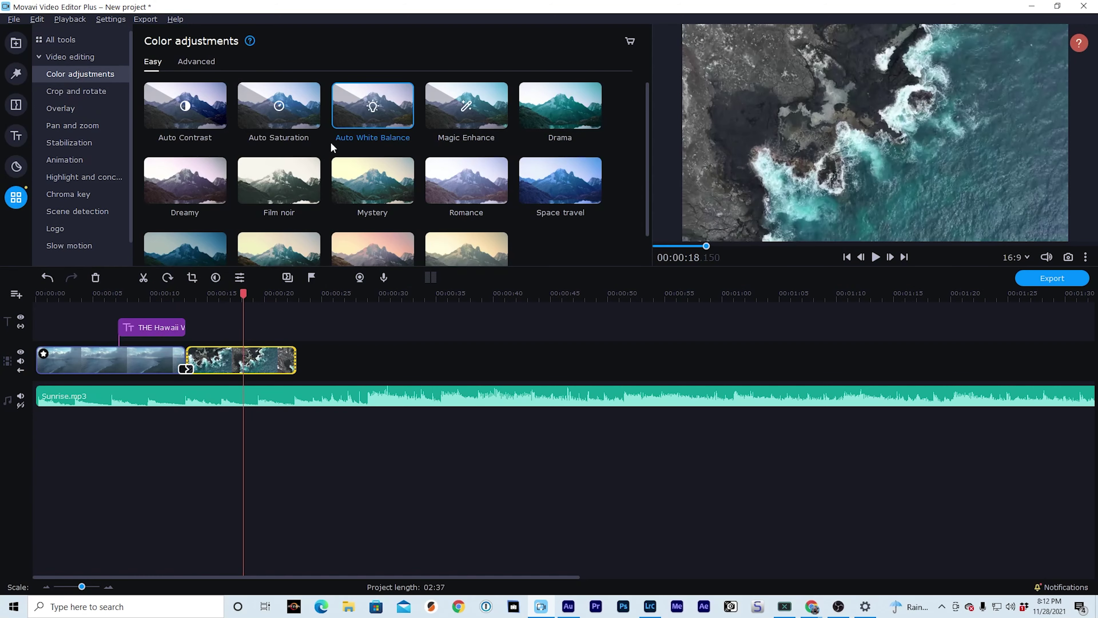
Apply Auto White Balance to DJI_0023.MOV and set its Advanced hue to 17
click(198, 61)
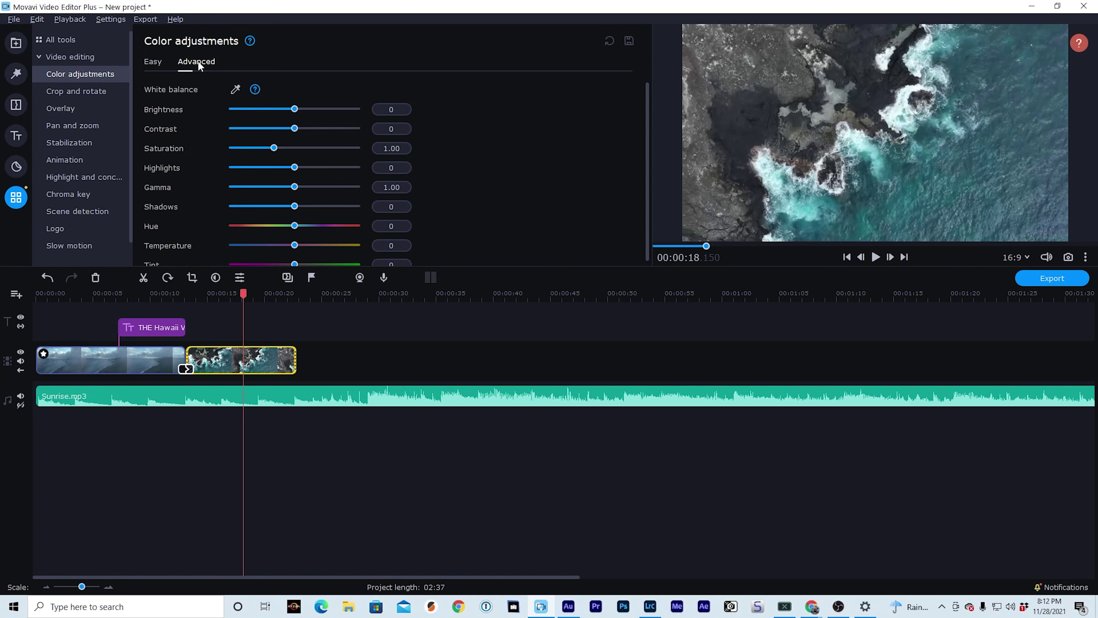
click(154, 62)
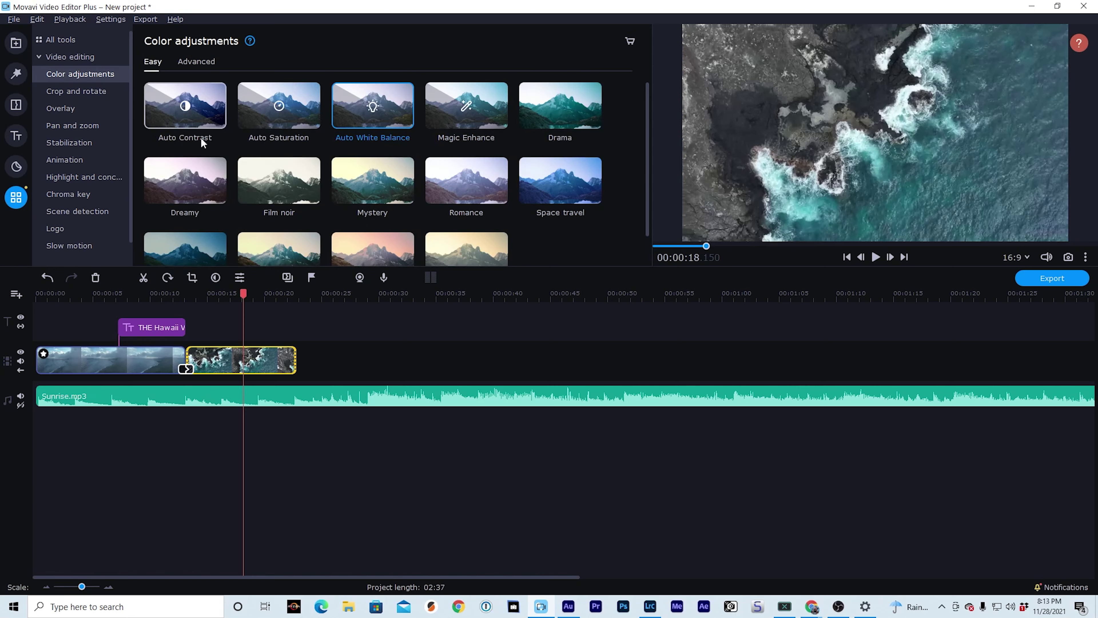
scroll(371, 183, down, 1)
scroll(373, 185, up, 1)
drag(383, 113, 218, 356)
click(208, 62)
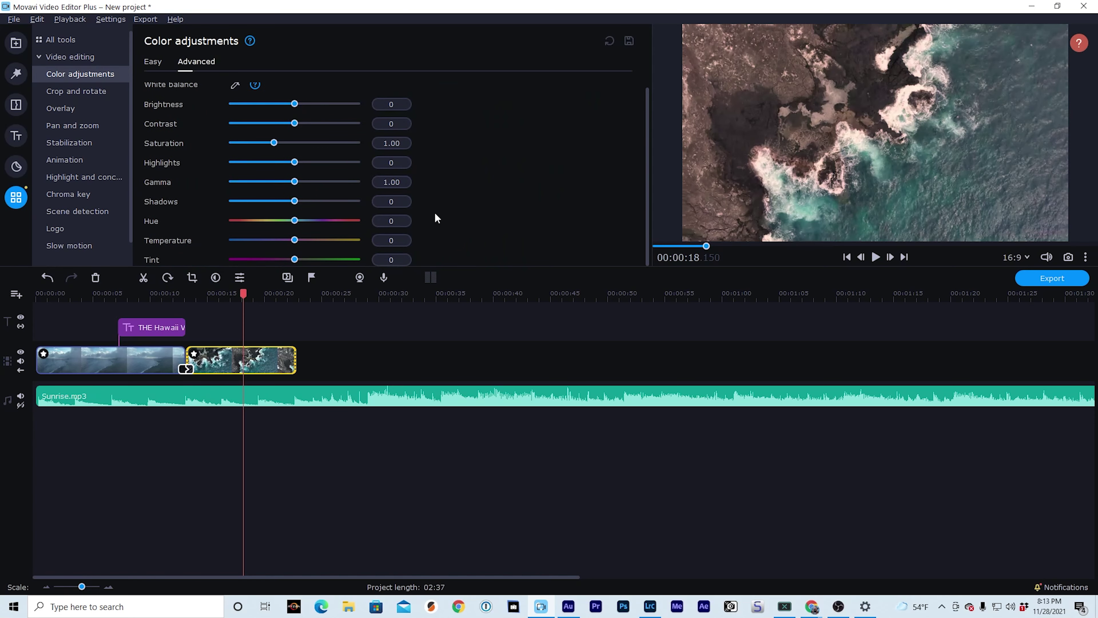
drag(294, 223, 300, 224)
Add DJI_0013.MOV after the second clip and trim its start
click(16, 43)
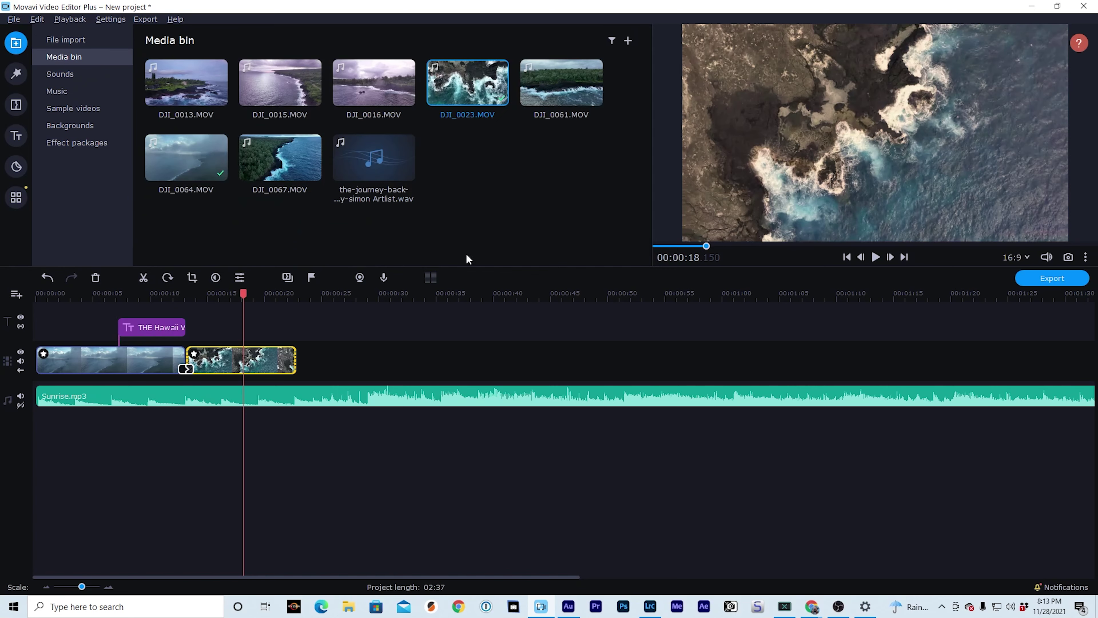
drag(186, 84, 353, 346)
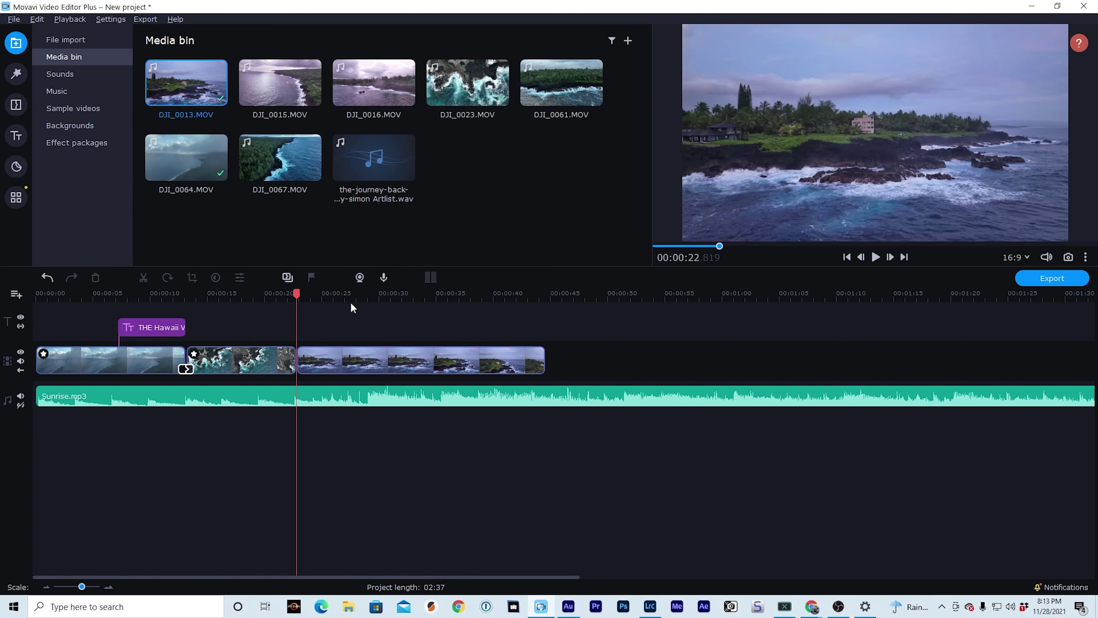
click(352, 296)
drag(353, 298, 354, 298)
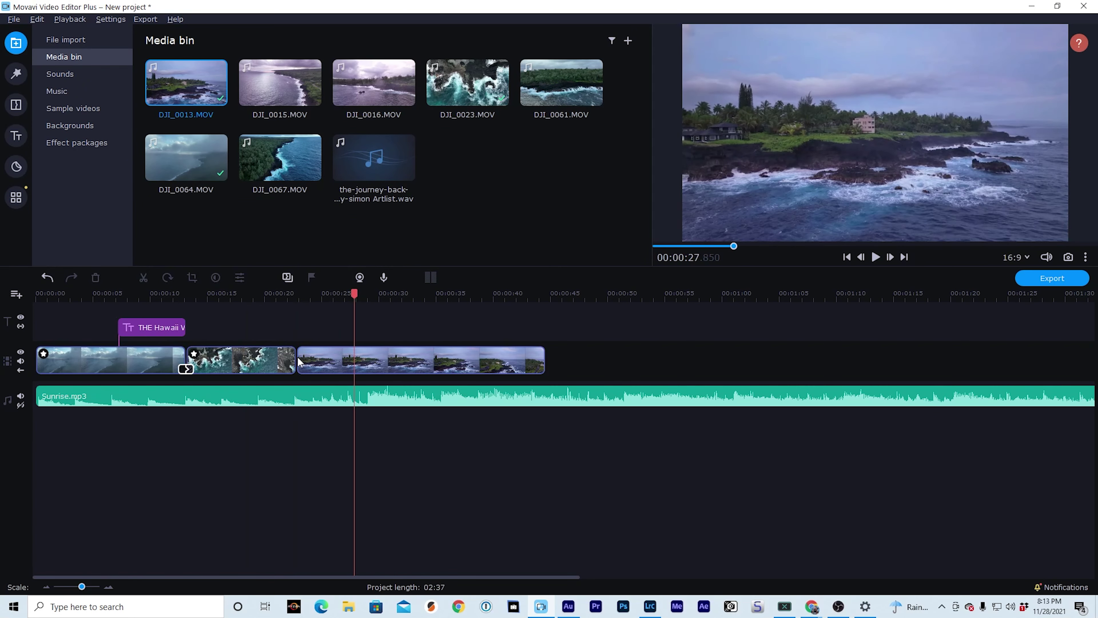
drag(298, 361, 368, 357)
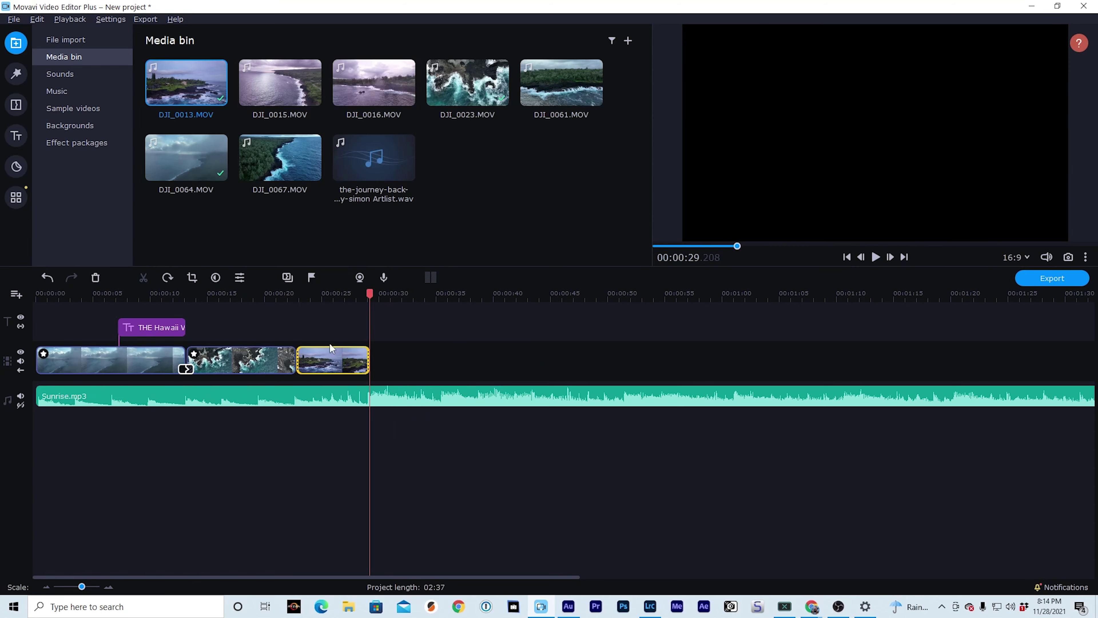
click(330, 309)
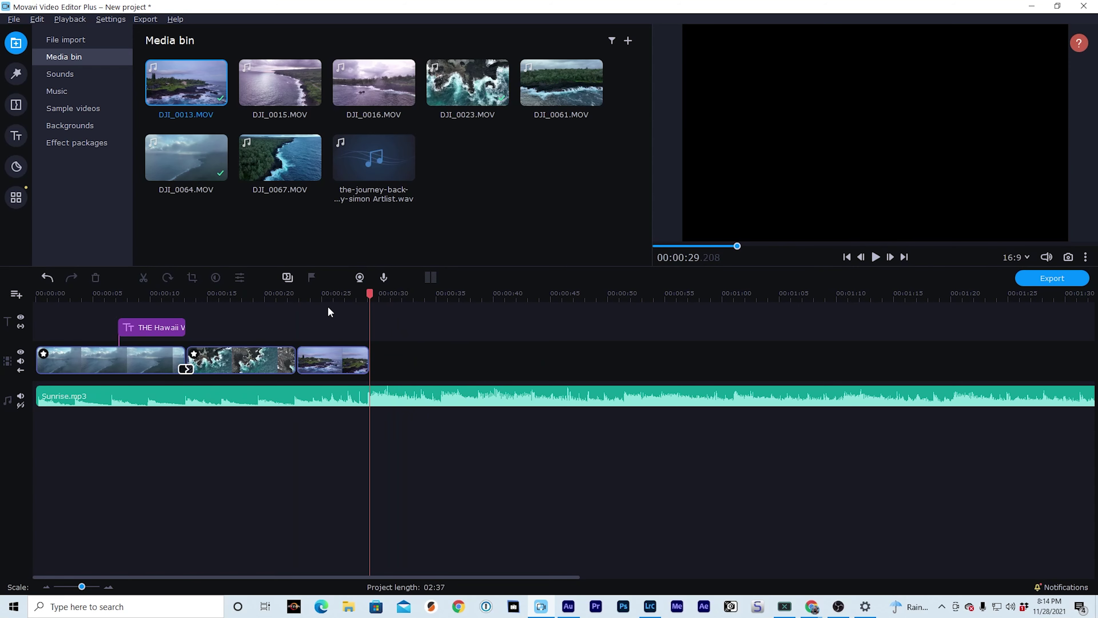
Apply the Auto White Balance preset to DJI_0013.MOV
click(17, 199)
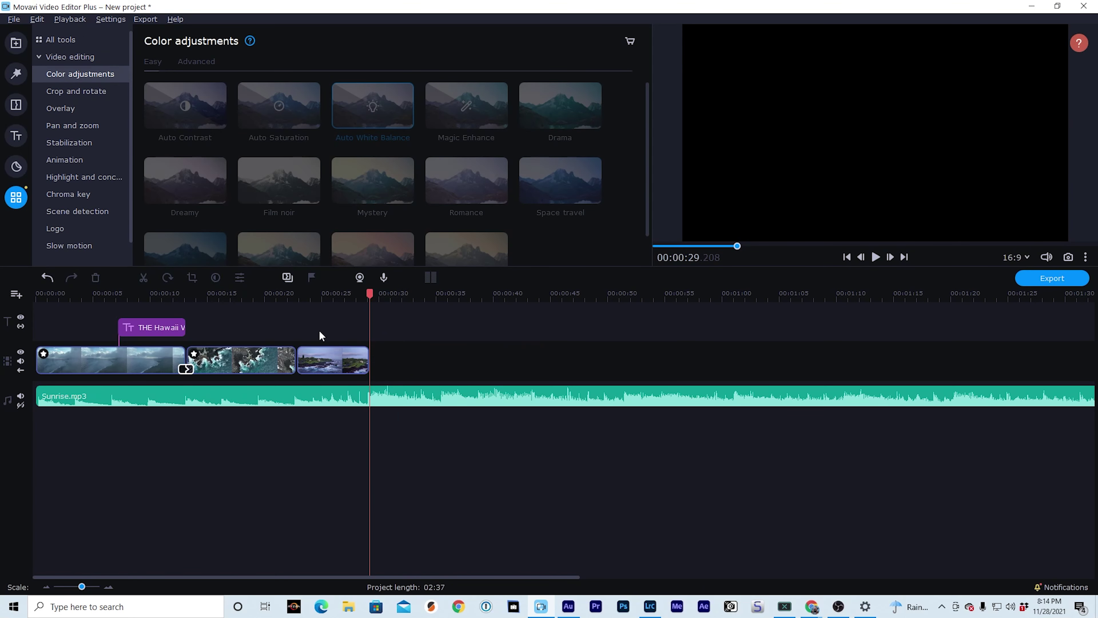
click(370, 292)
drag(370, 293, 332, 293)
drag(356, 115, 320, 355)
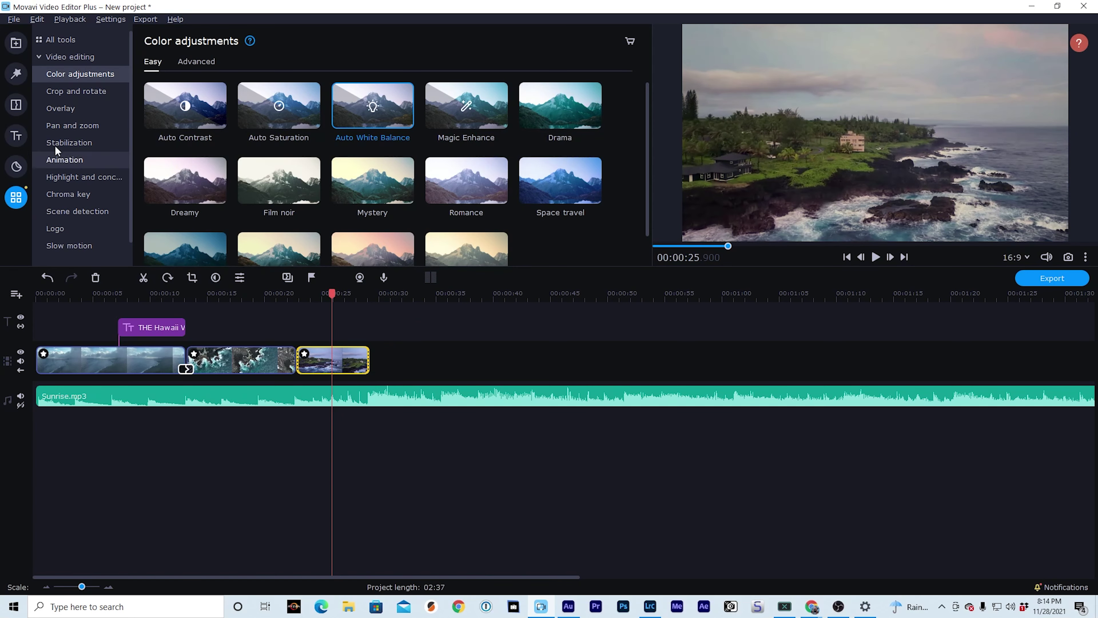
Give the third clip Shadows 12, Brightness 9 and Highlights -8
click(178, 63)
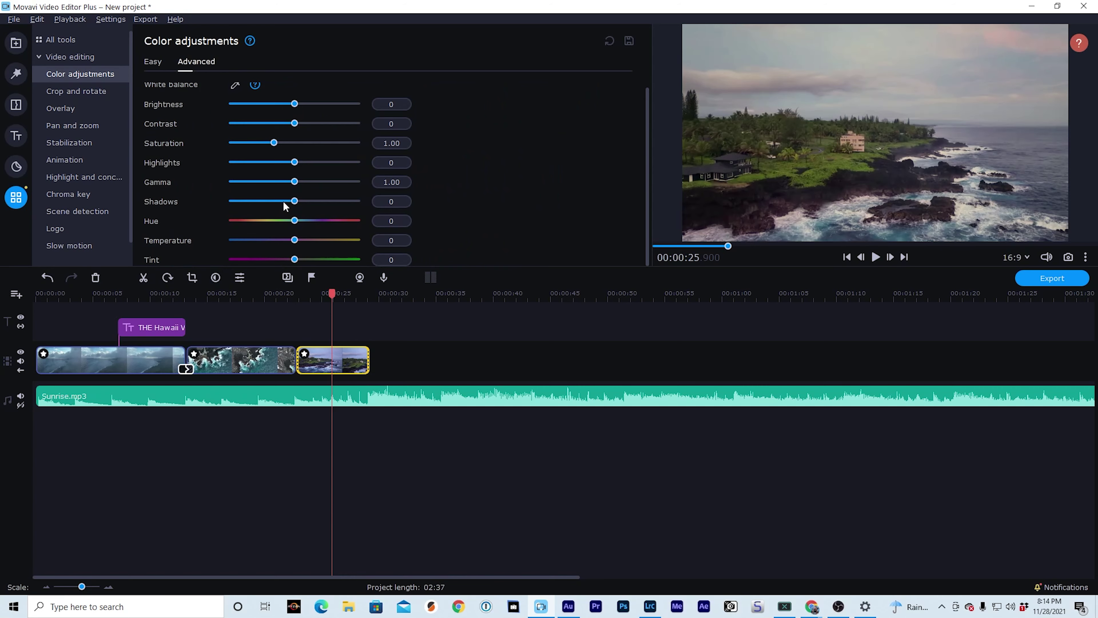
drag(295, 201, 306, 201)
drag(306, 202, 302, 201)
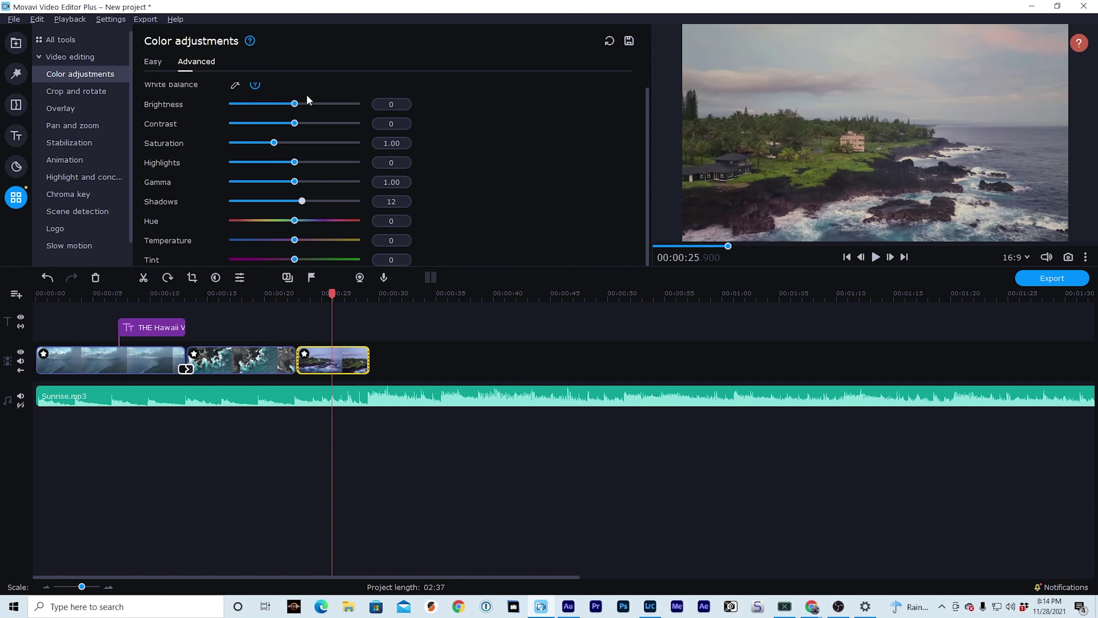
drag(298, 104, 300, 104)
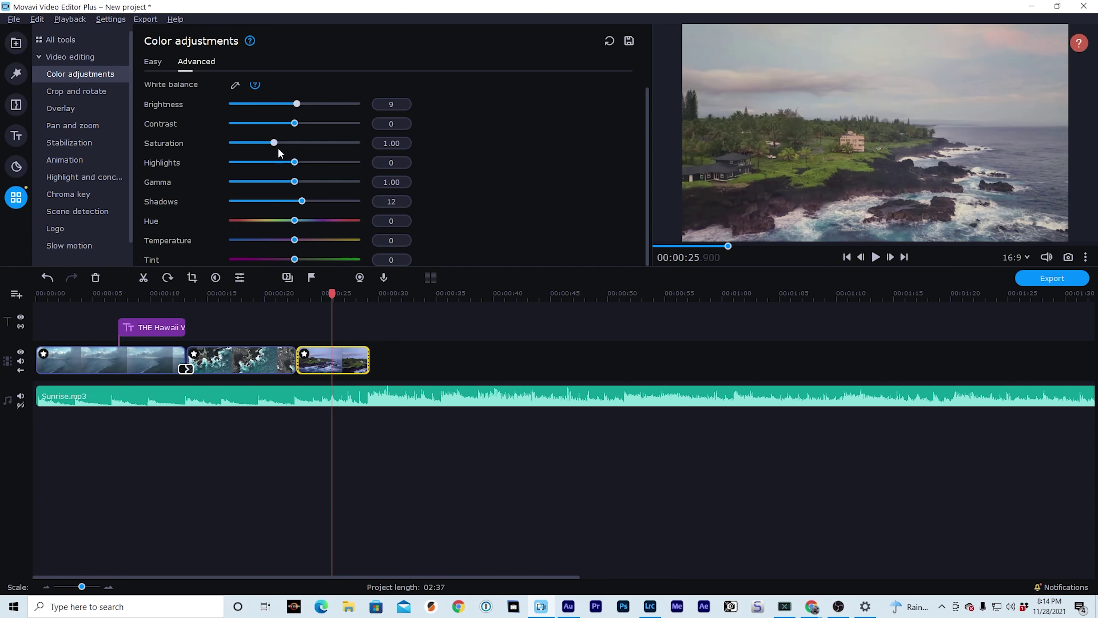
drag(294, 162, 289, 163)
click(518, 401)
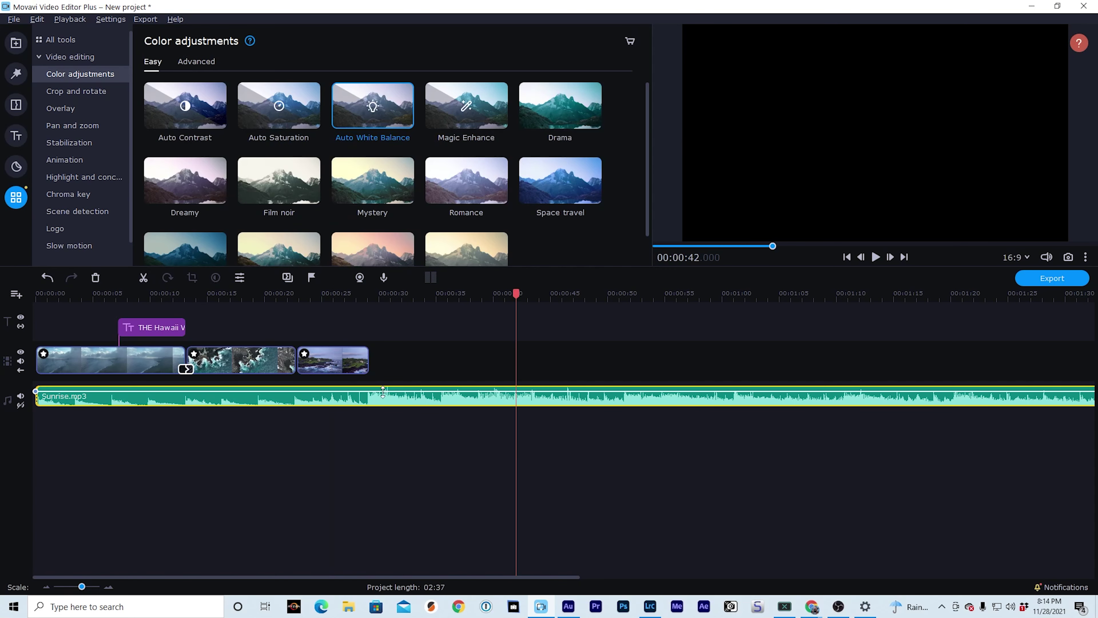
Split the Sunrise.mp3 music at 0:42 and again at 29.65 s
click(144, 279)
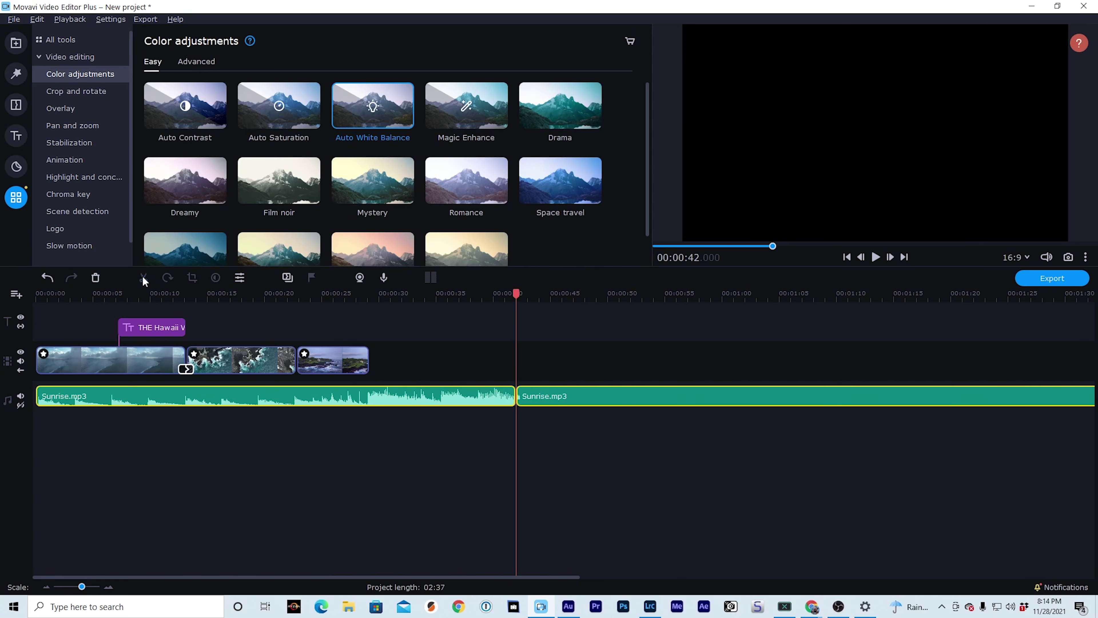
click(374, 392)
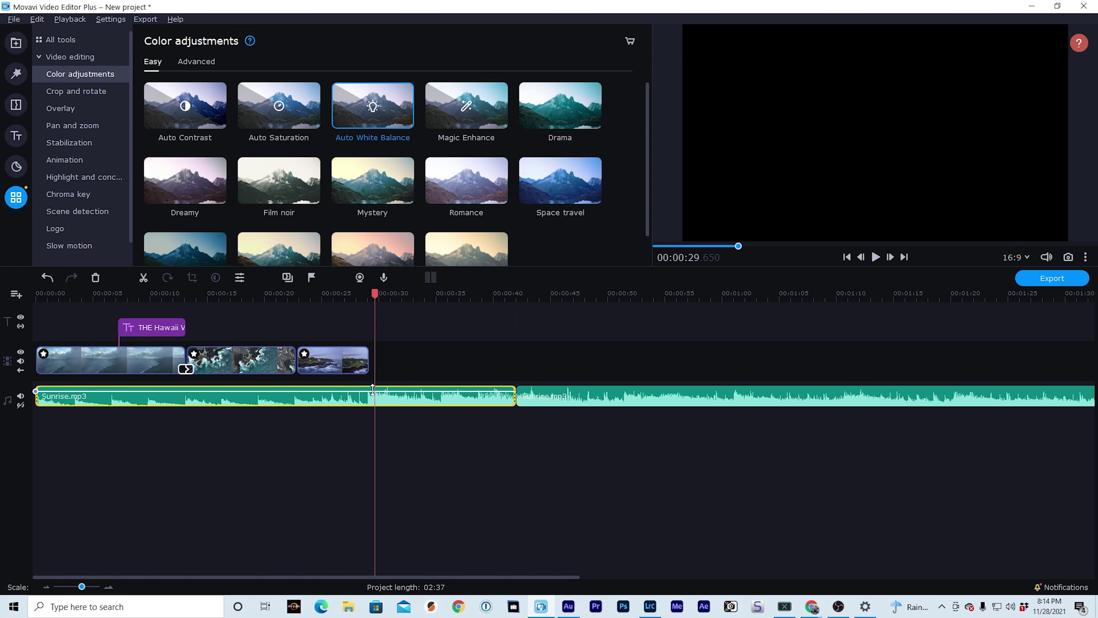
click(143, 278)
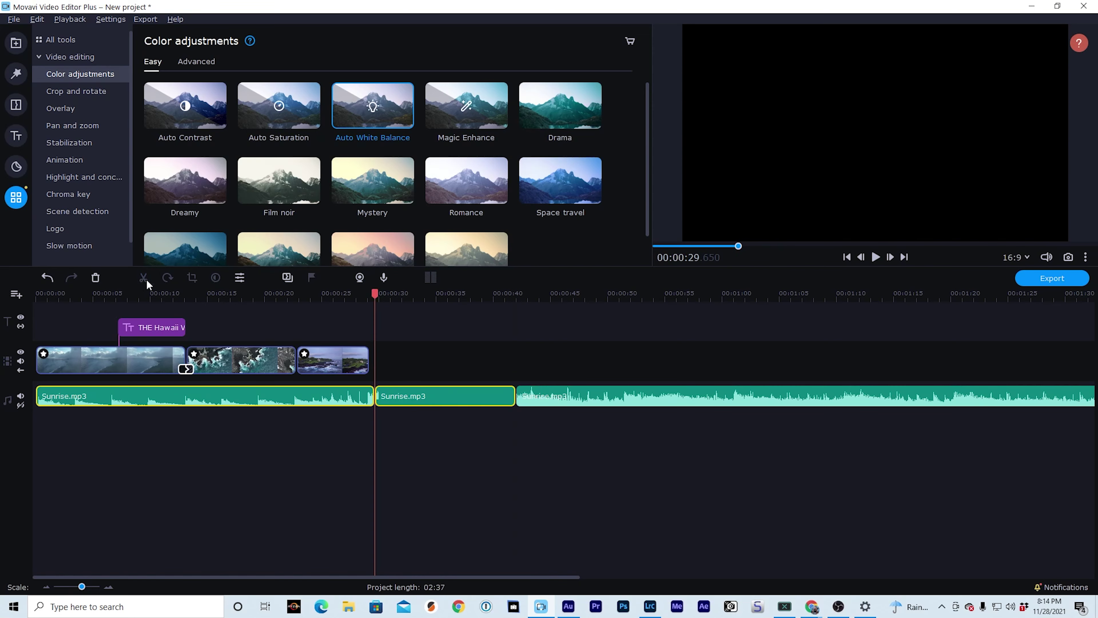
Delete the middle and last Sunrise.mp3 pieces, leaving only the first part
click(479, 402)
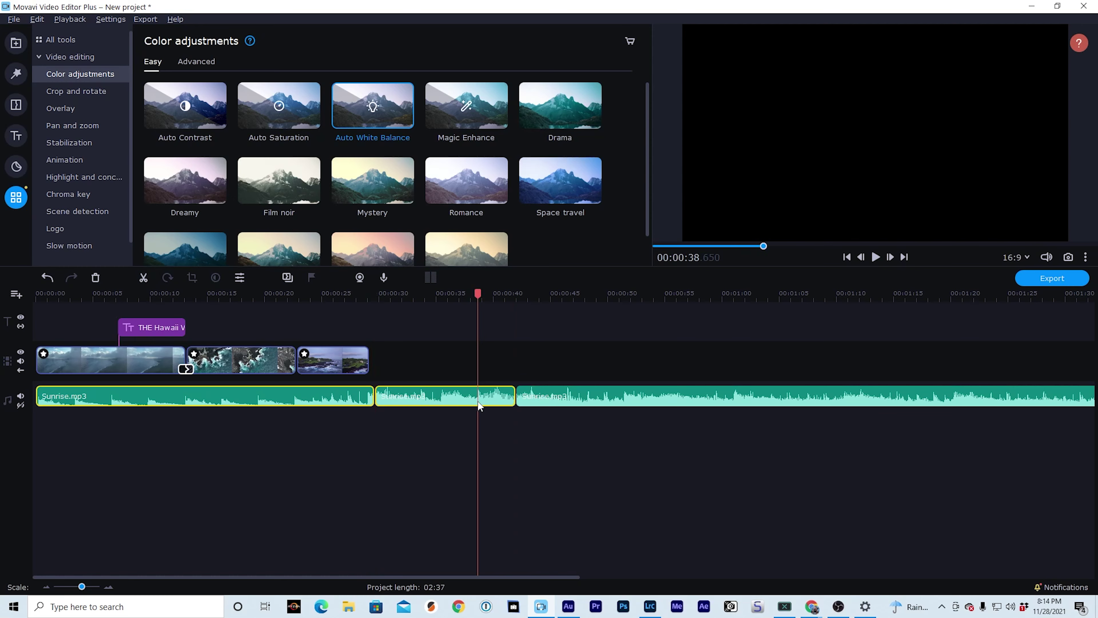
key(Delete)
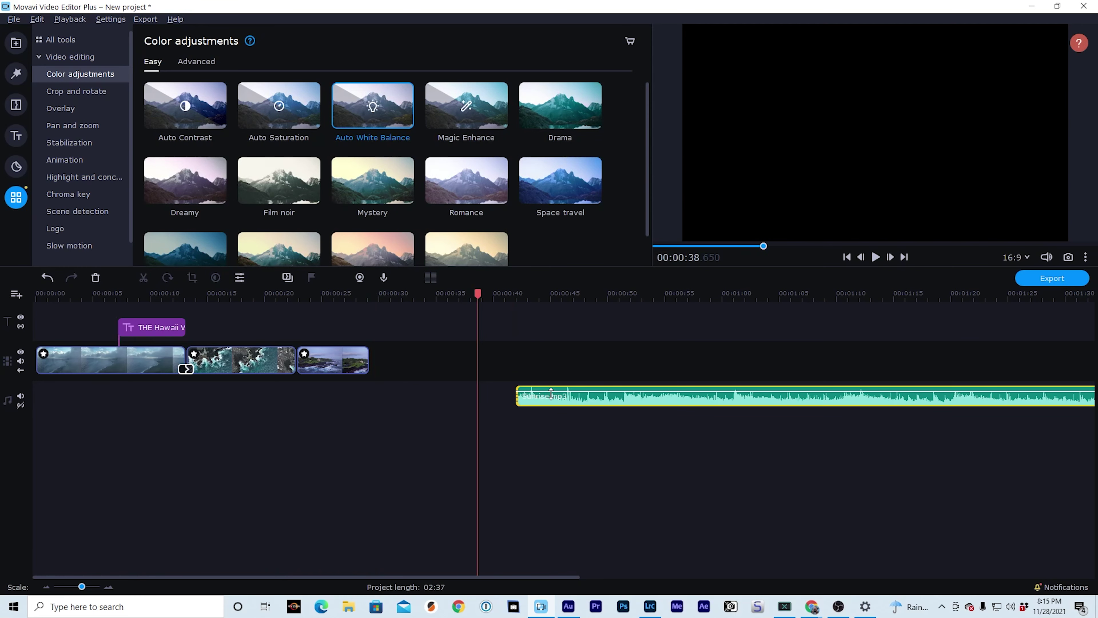
key(ctrl+z)
click(474, 394)
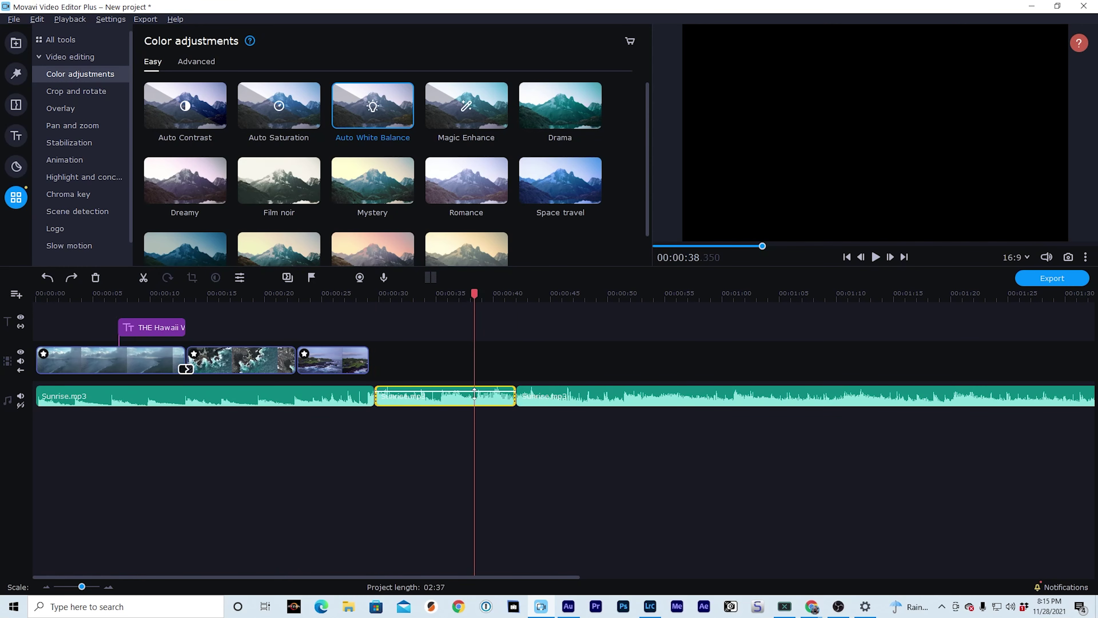
key(Delete)
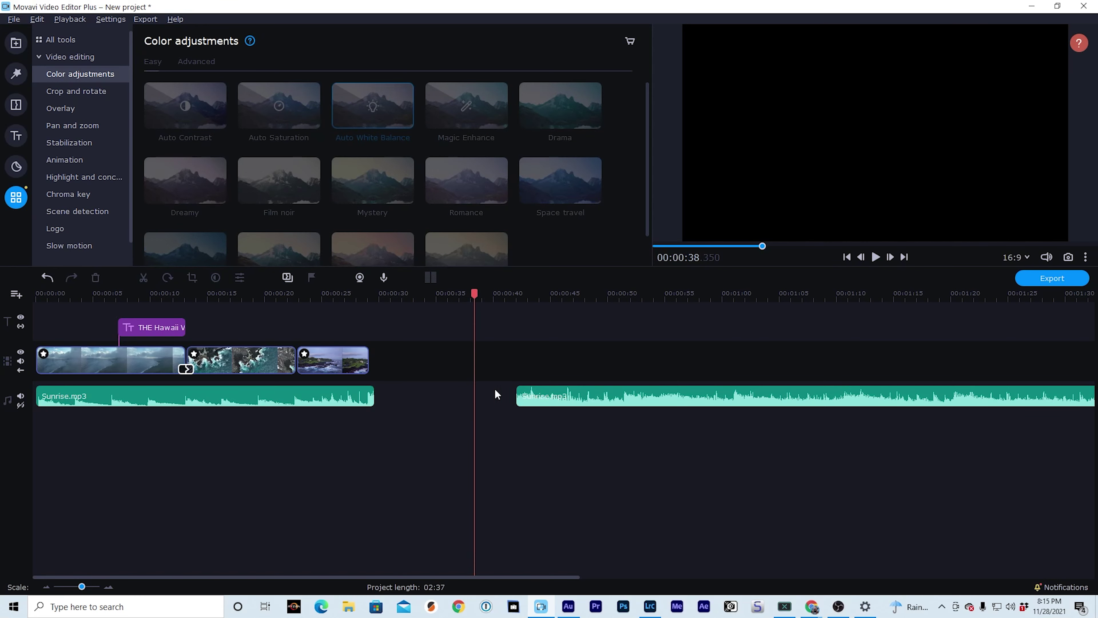
click(549, 394)
key(Delete)
Move the third drone clip so it ends flush with the music at 00:29
drag(224, 301, 364, 301)
drag(370, 362, 374, 356)
click(374, 354)
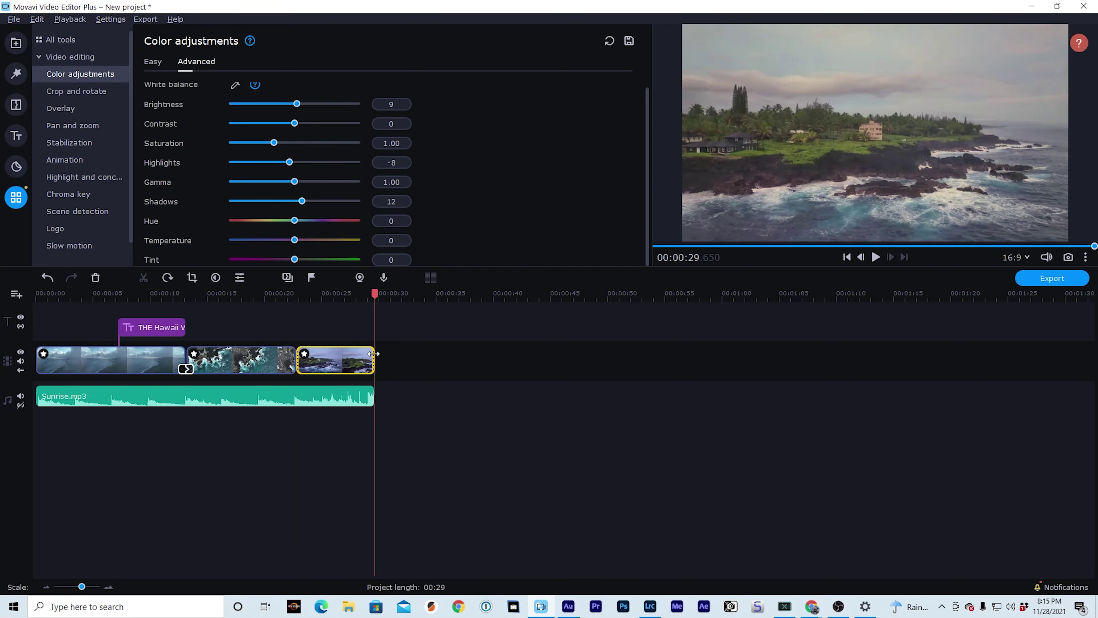
Add a Fade to black transition at the third clip's end and preview from 0:00
click(16, 106)
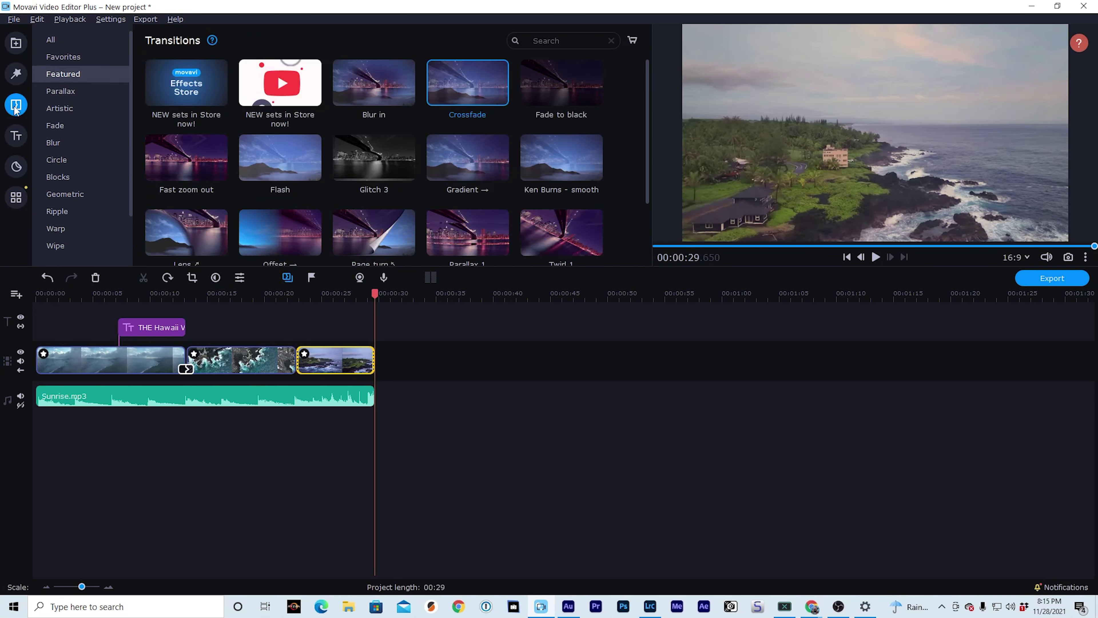
drag(561, 93, 369, 367)
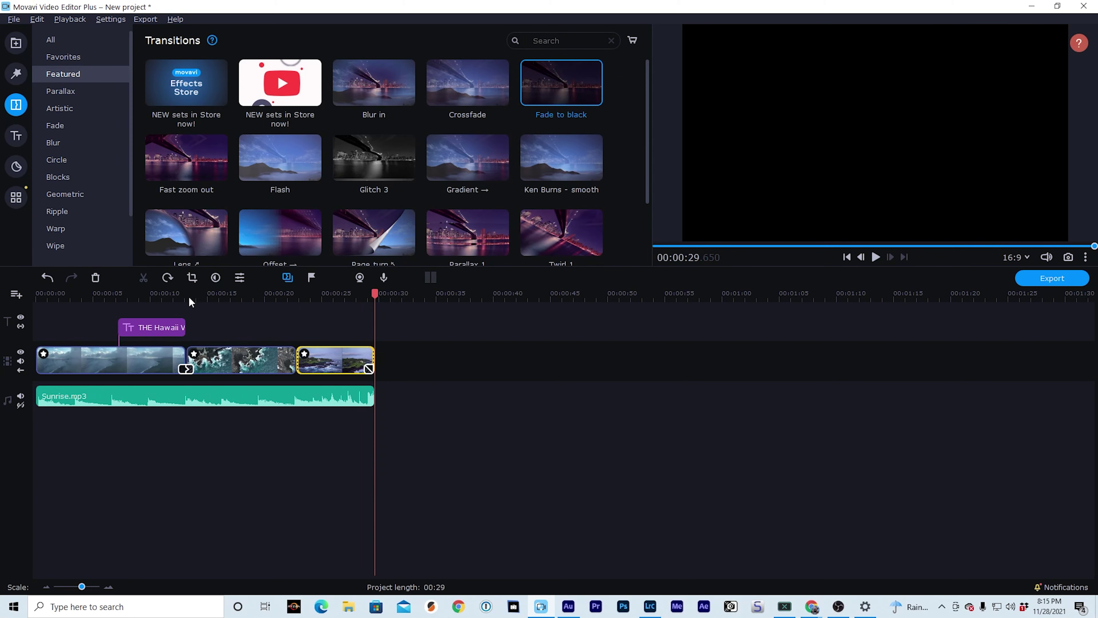
drag(189, 297, 39, 296)
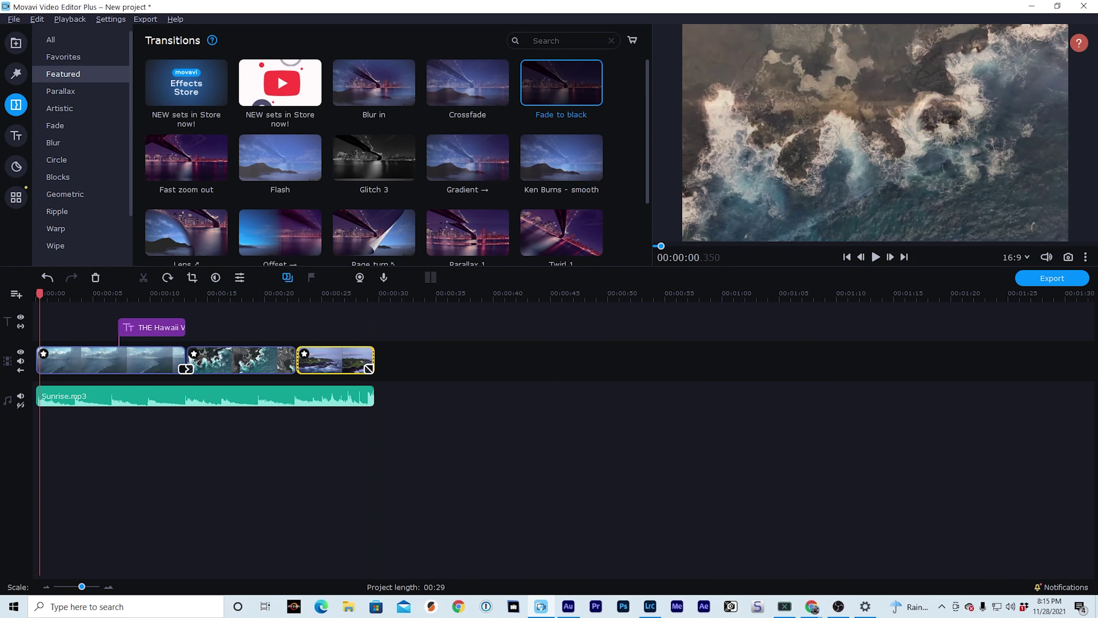
key(space)
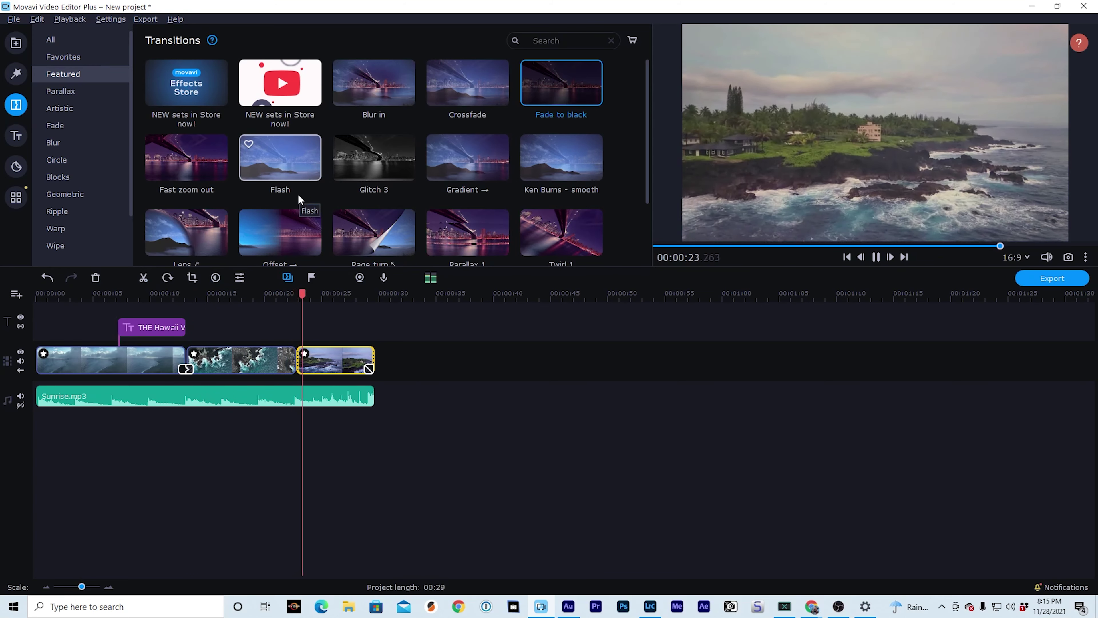
Place the Parallax 1 transition between the second and third drone clips
click(880, 257)
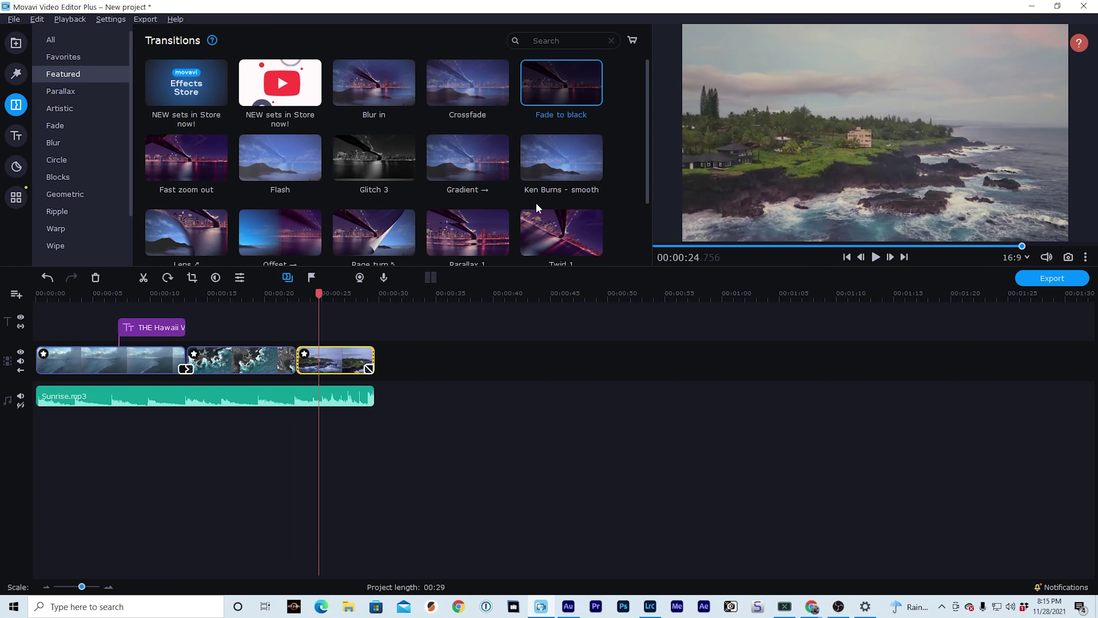
scroll(537, 208, down, 1)
drag(475, 180, 272, 349)
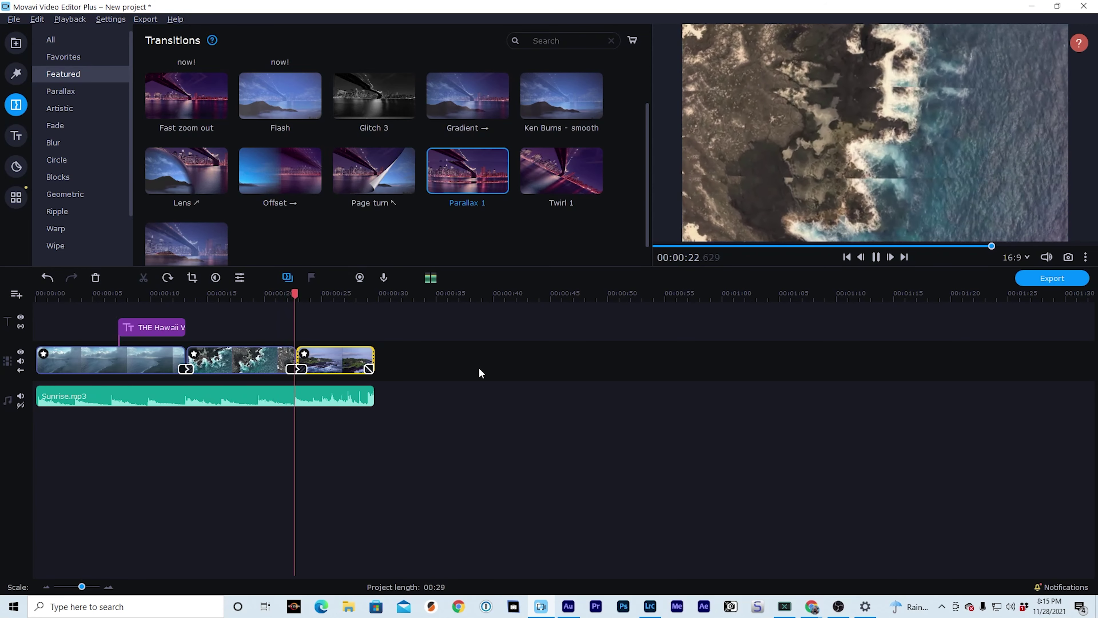
click(876, 257)
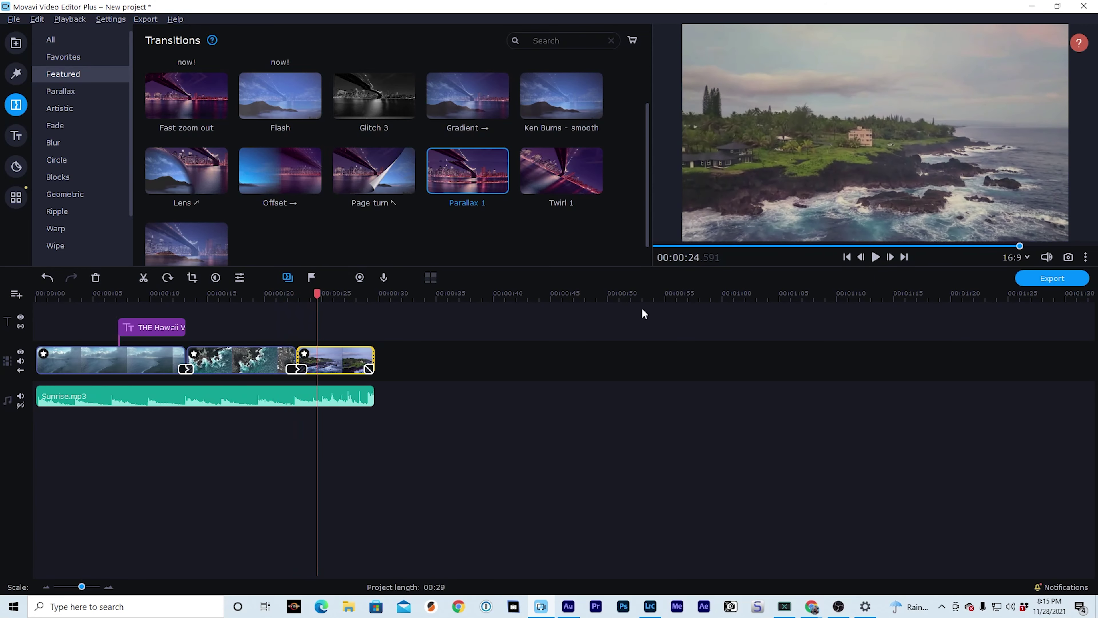
Replace the clip 2–3 transition with Twirl 1
click(296, 370)
drag(561, 173, 298, 370)
click(277, 293)
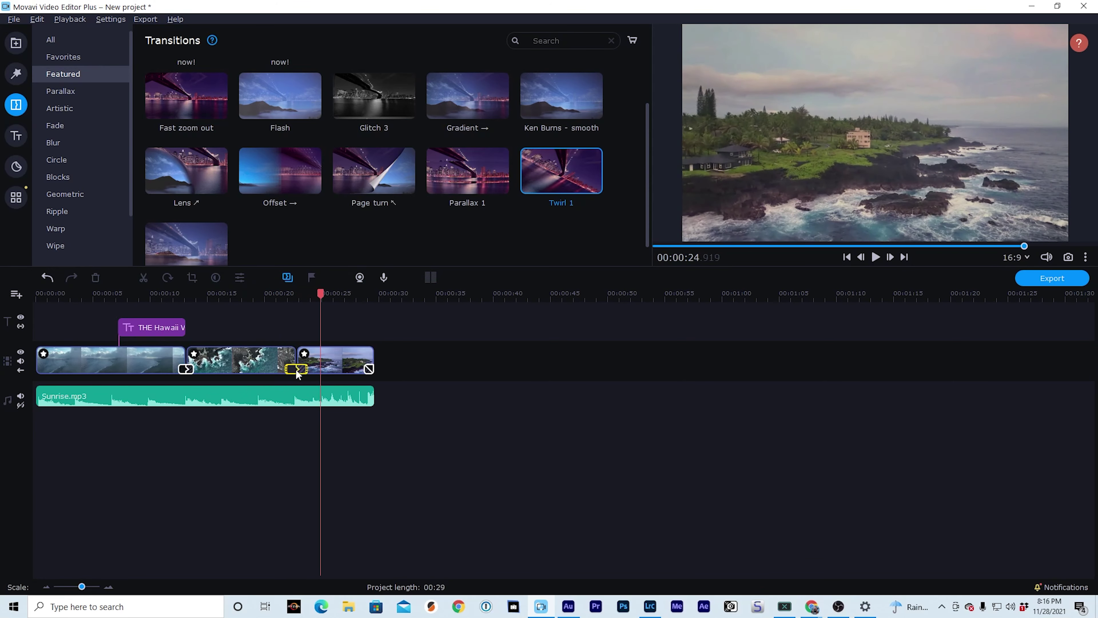
Swap the clip 2–3 transition for Blur in and play the preview to check it
scroll(240, 208, down, 1)
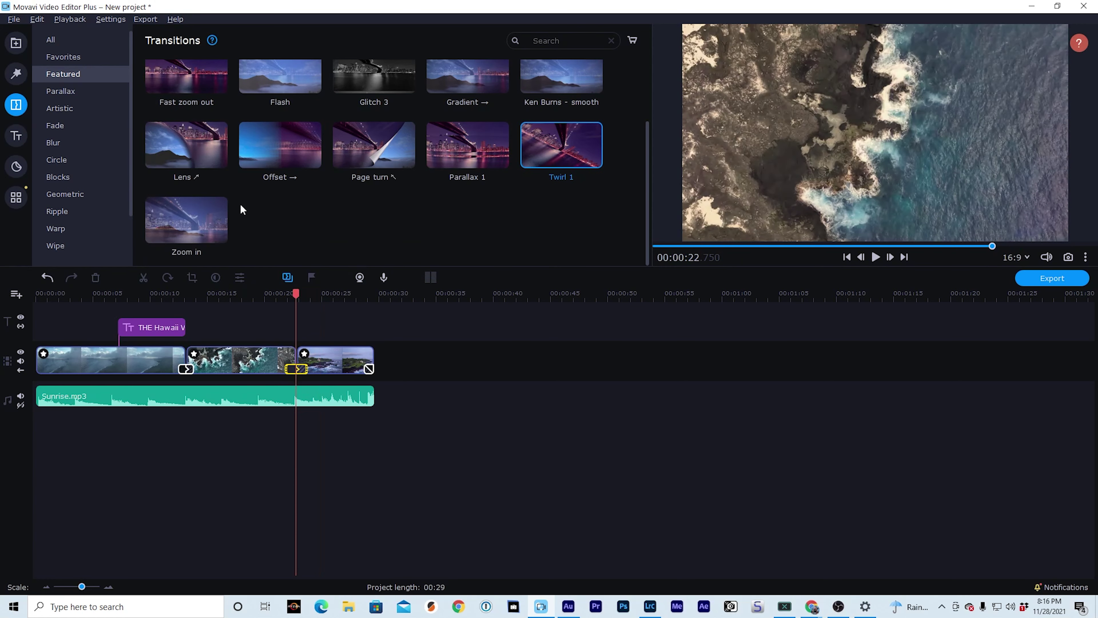
scroll(244, 209, up, 1)
scroll(372, 163, up, 2)
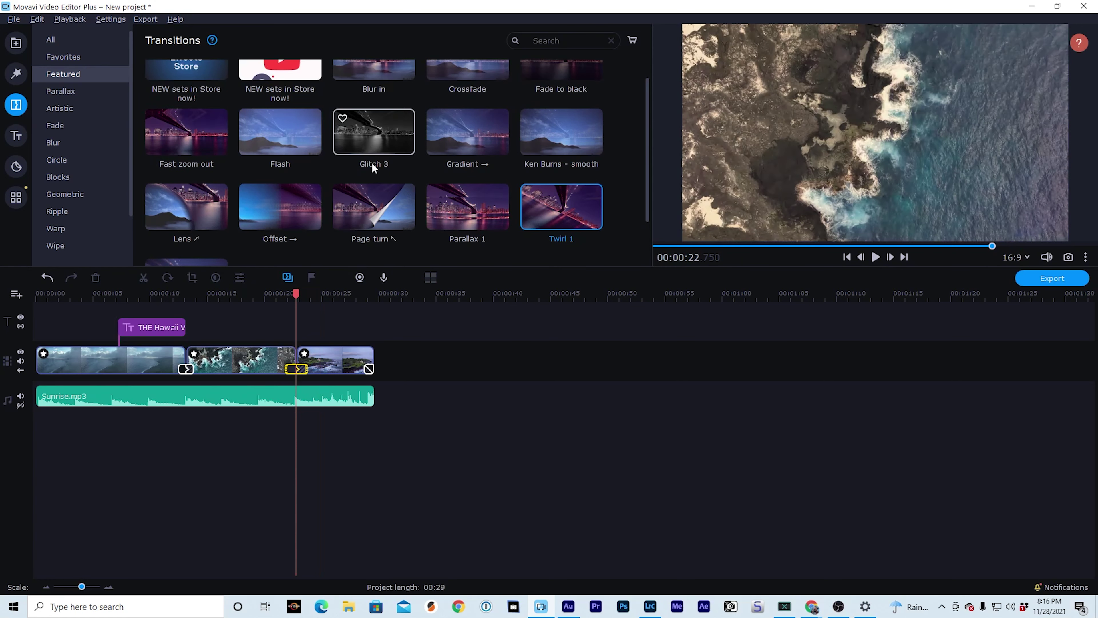
drag(381, 100, 277, 359)
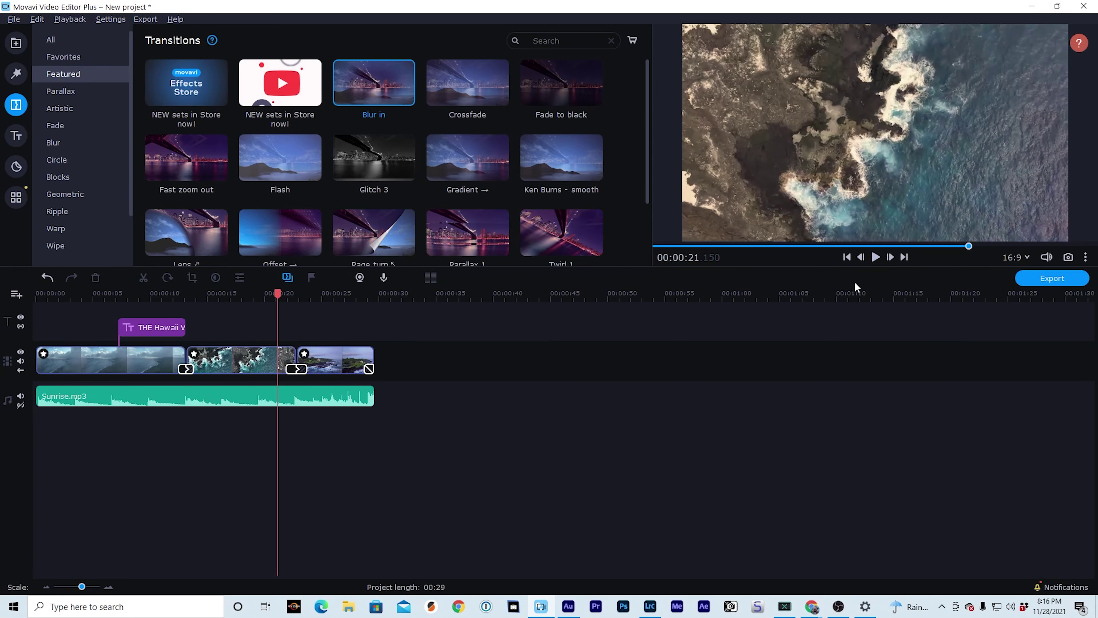
click(877, 257)
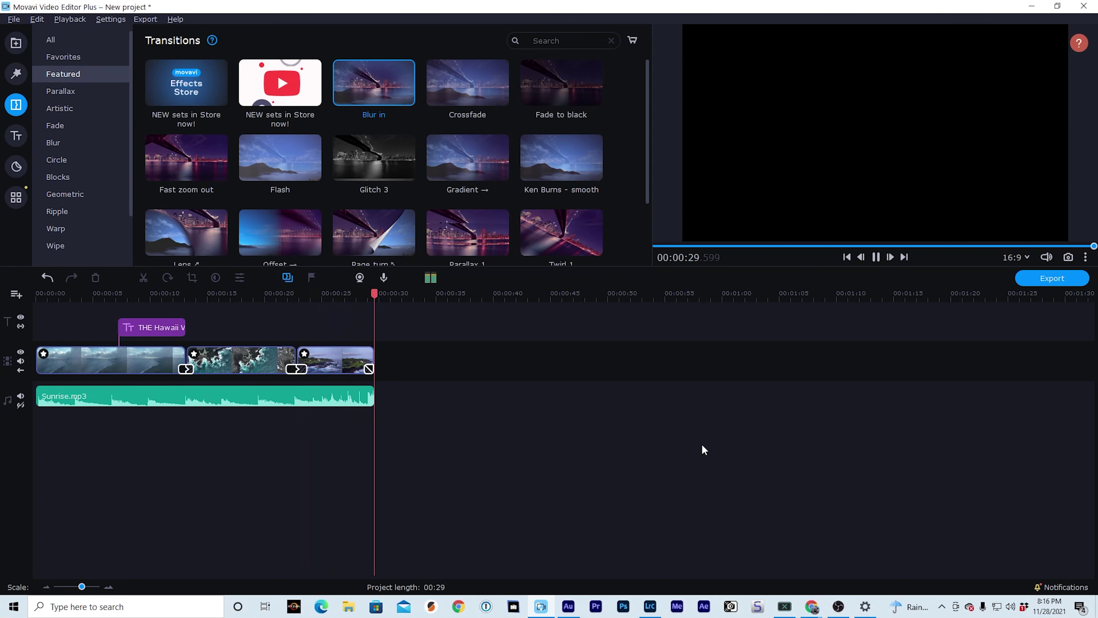
Stretch Sunrise.mp3 to end at 00:30, then browse the Transitions, Stickers and More tools panels
click(368, 393)
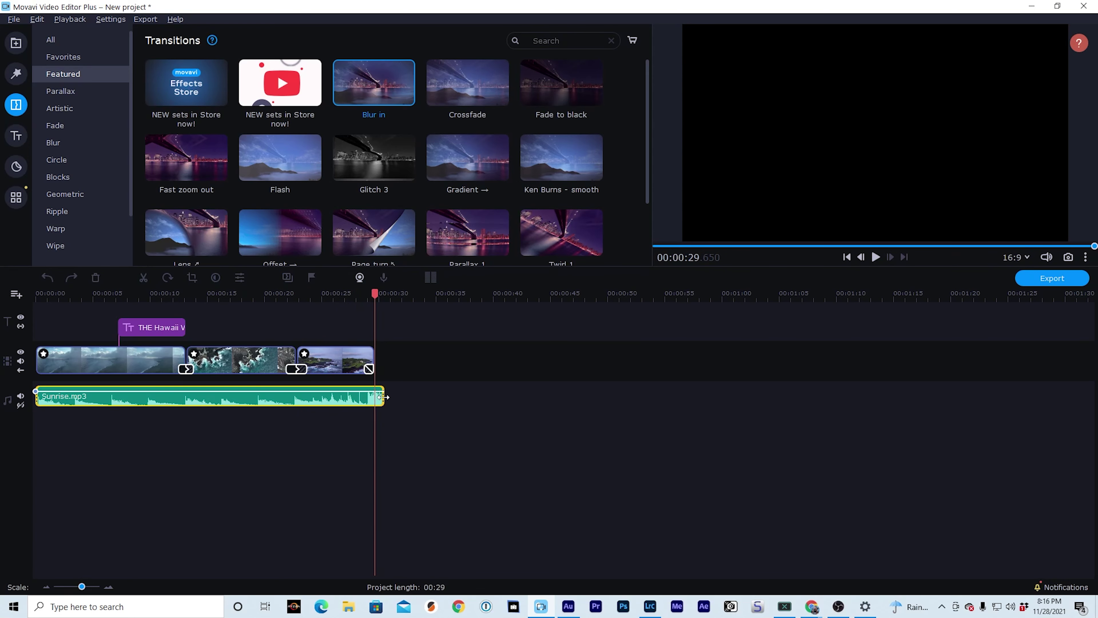
drag(384, 396, 383, 398)
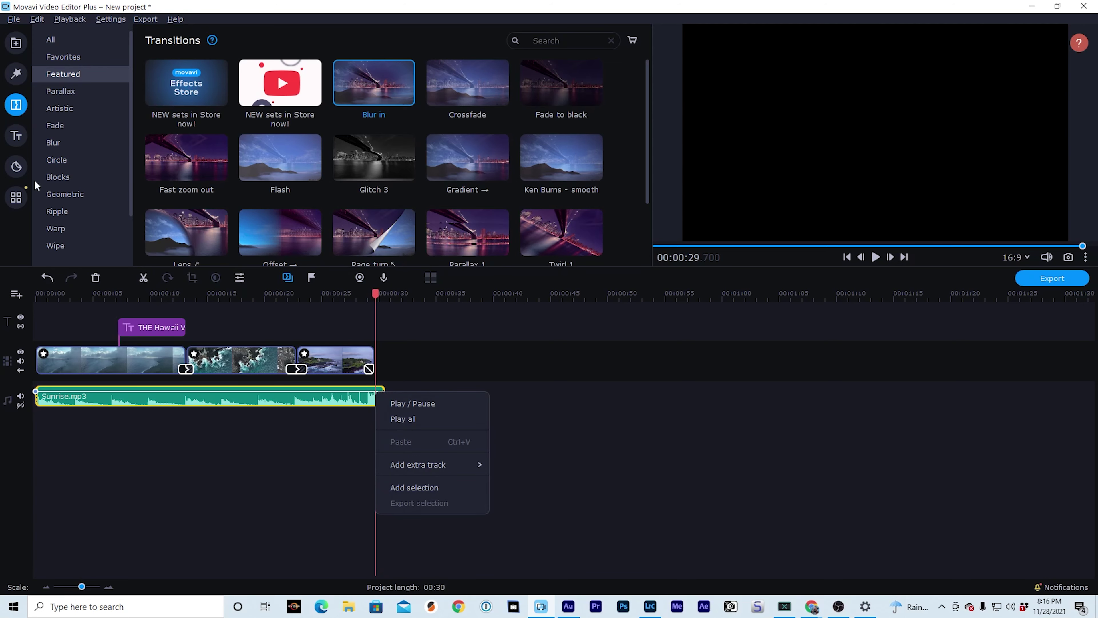
click(19, 199)
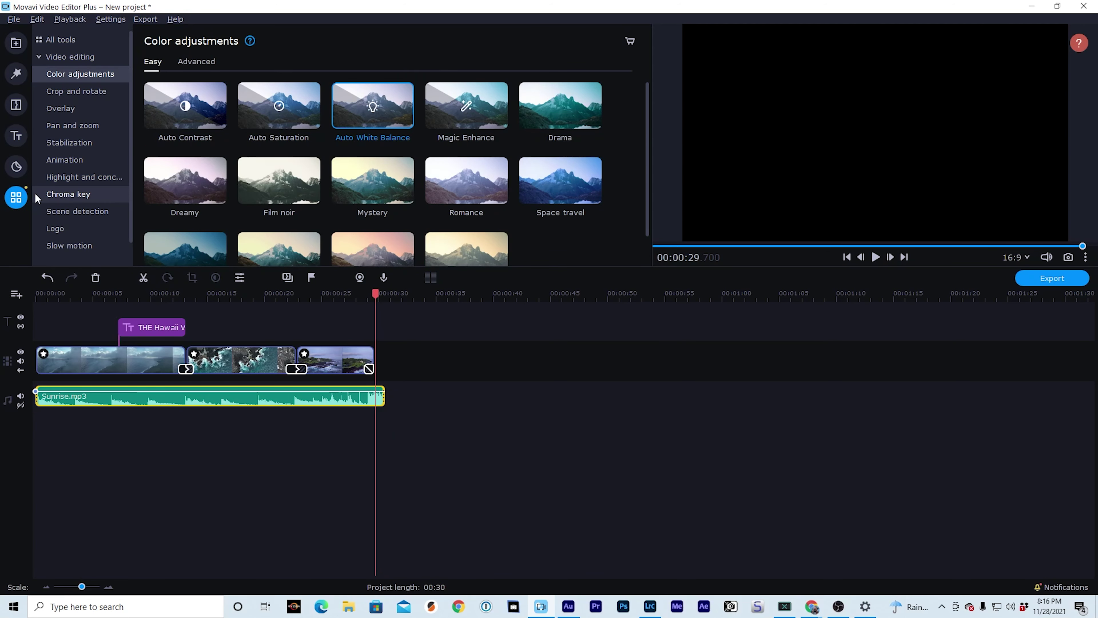
click(15, 108)
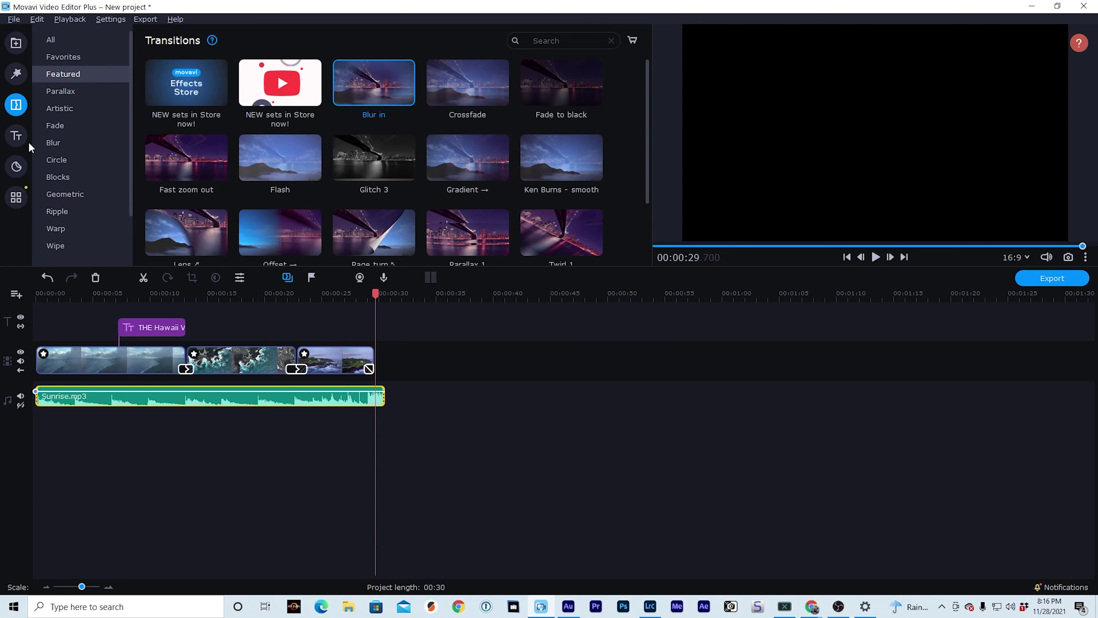
click(16, 168)
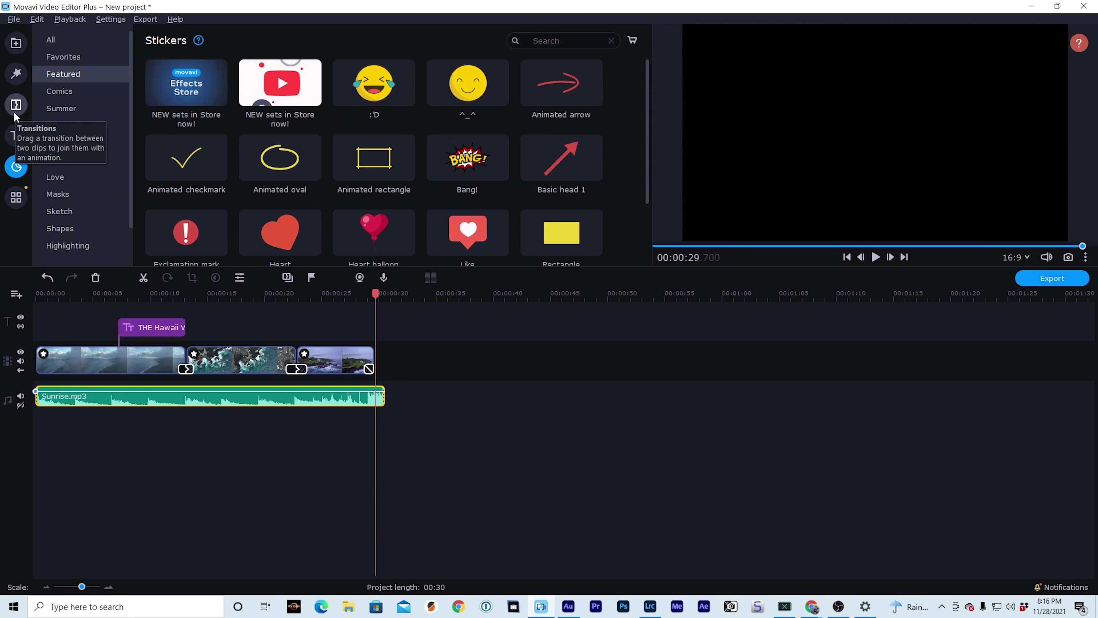
click(16, 200)
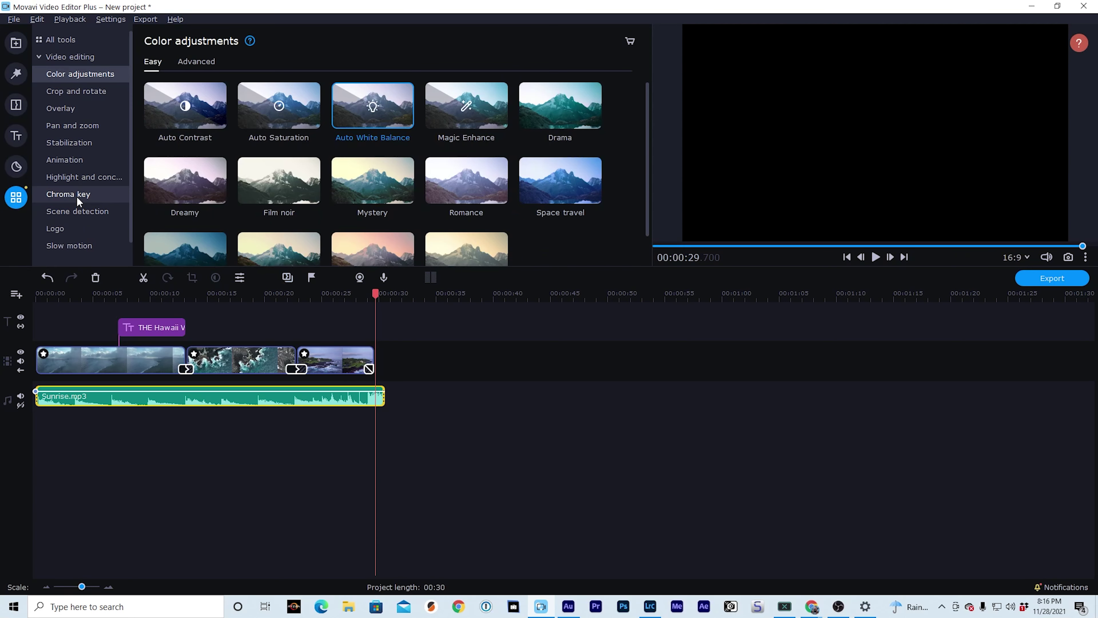
Open the Audio editing tools and browse the available Audio effects
scroll(77, 196, down, 1)
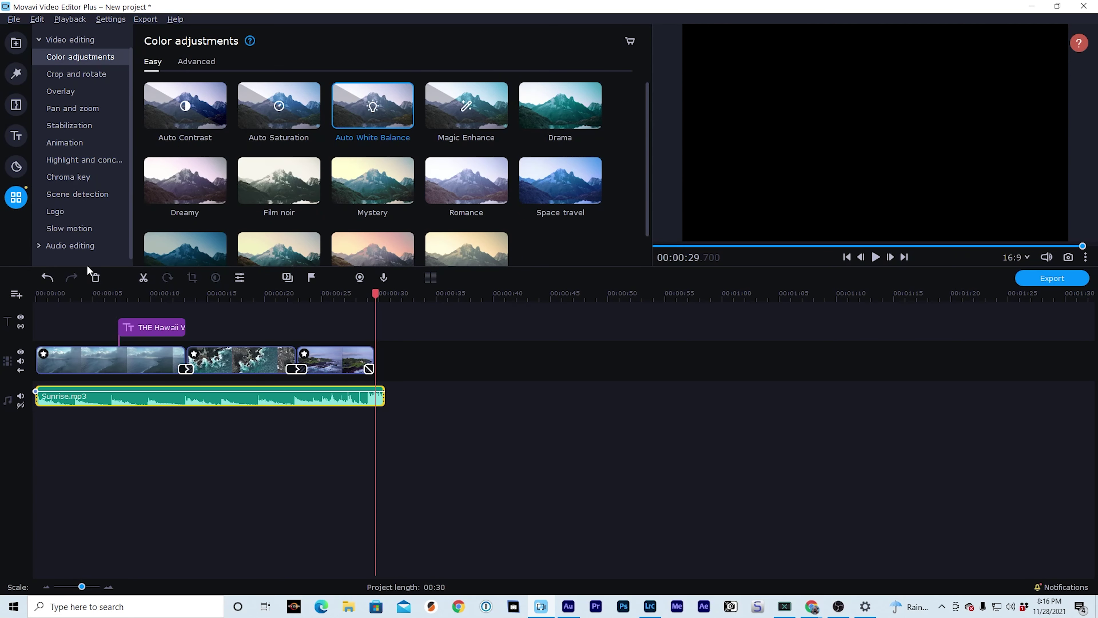
click(62, 250)
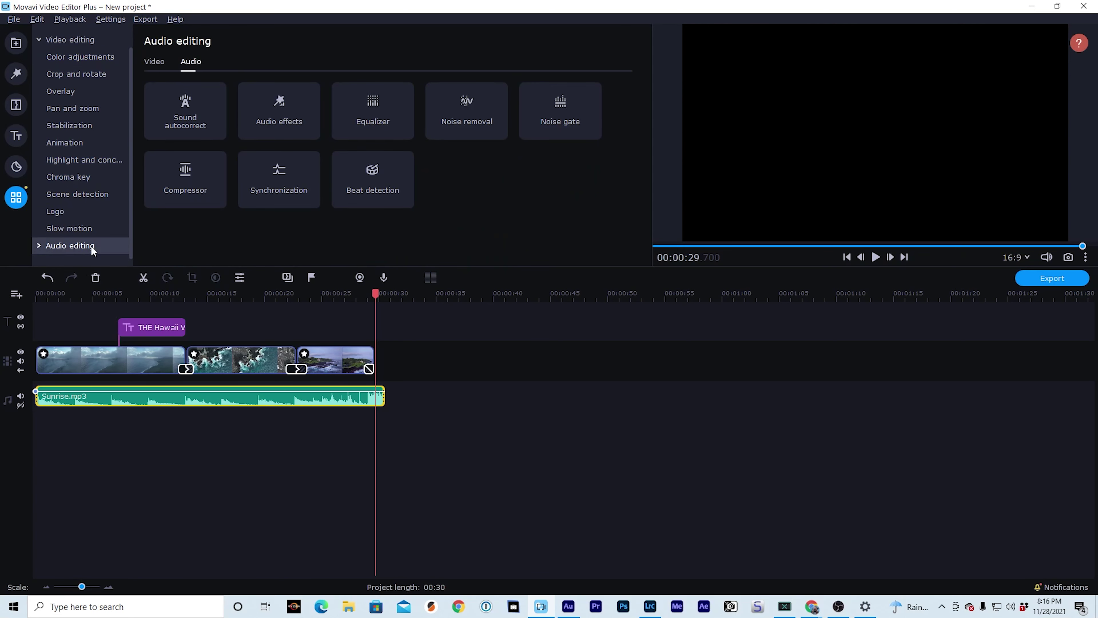
click(299, 126)
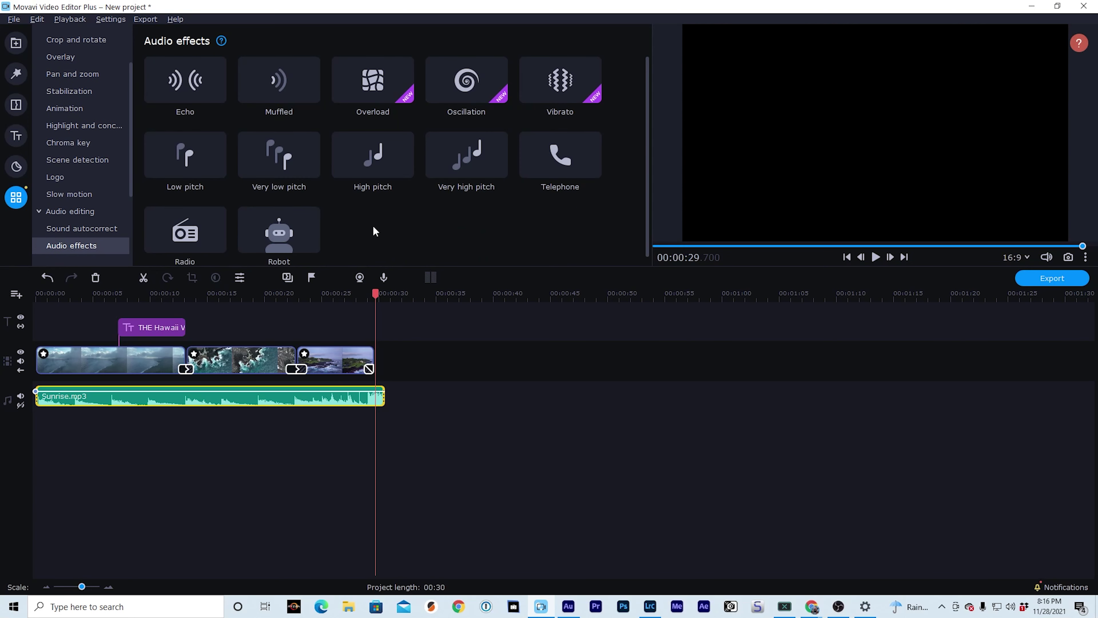
scroll(406, 205, down, 1)
scroll(408, 210, up, 1)
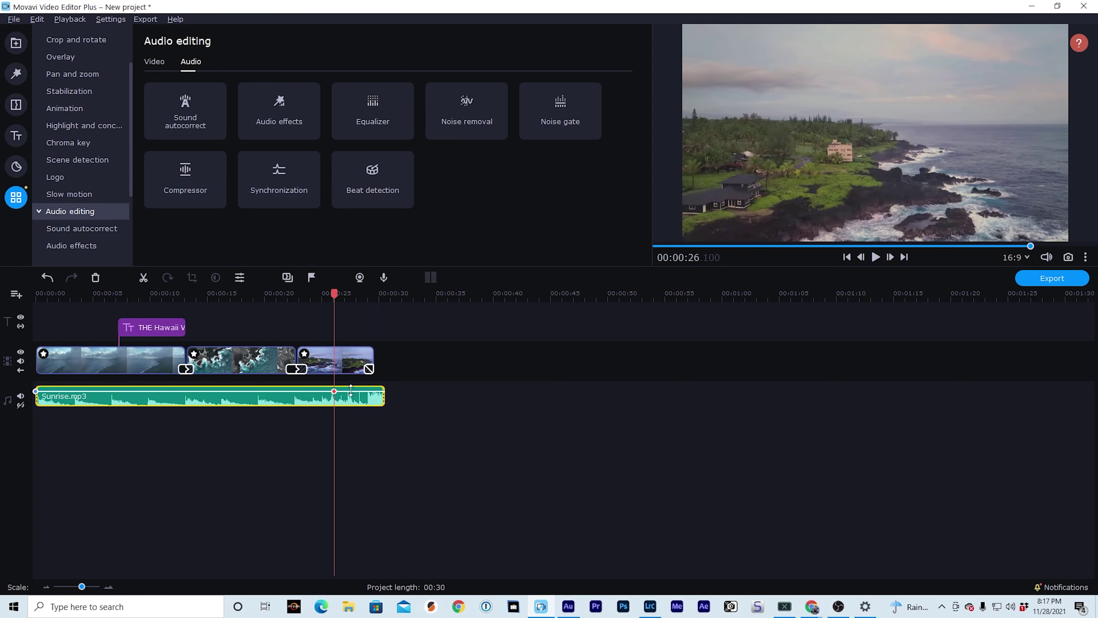
Add a volume point near Sunrise.mp3's end, drag the end volume down, and replay from ~22 s
right_click(382, 391)
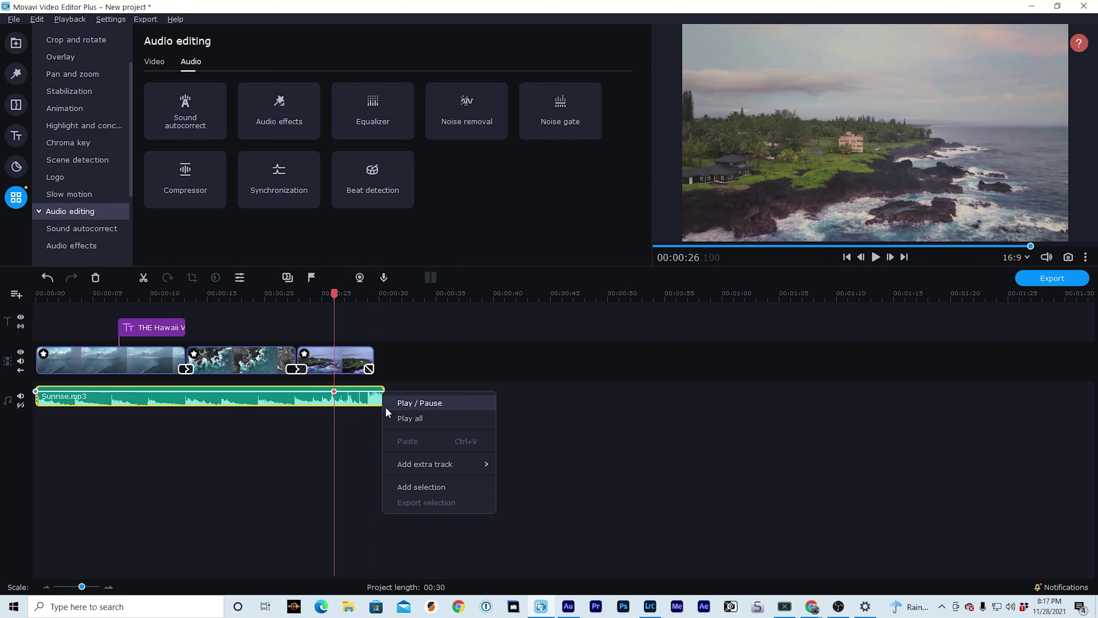
drag(373, 391, 373, 395)
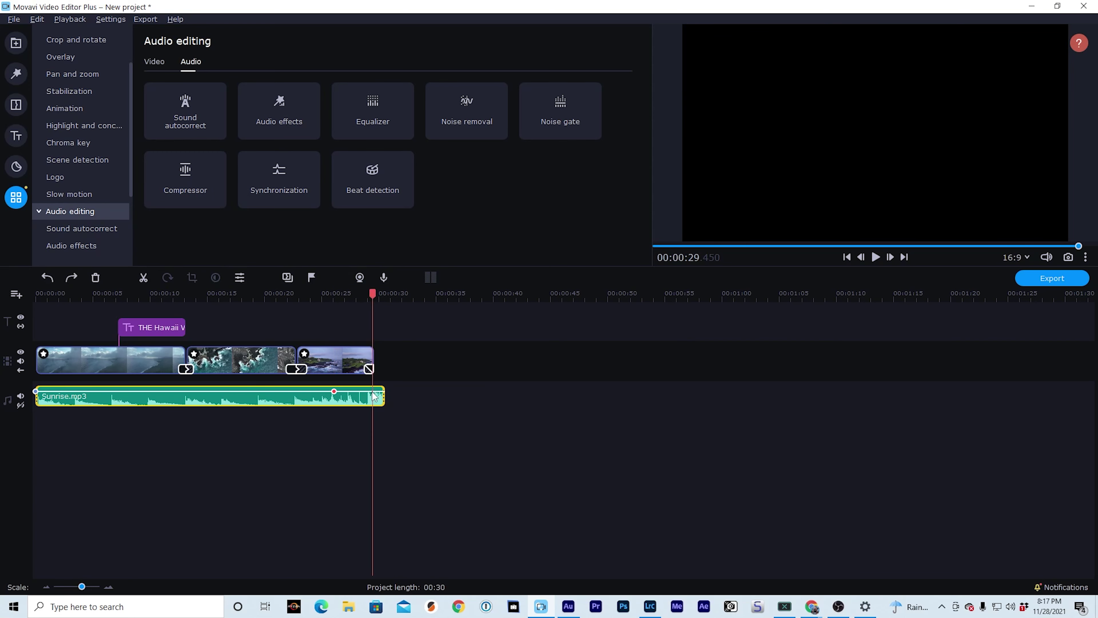
right_click(376, 396)
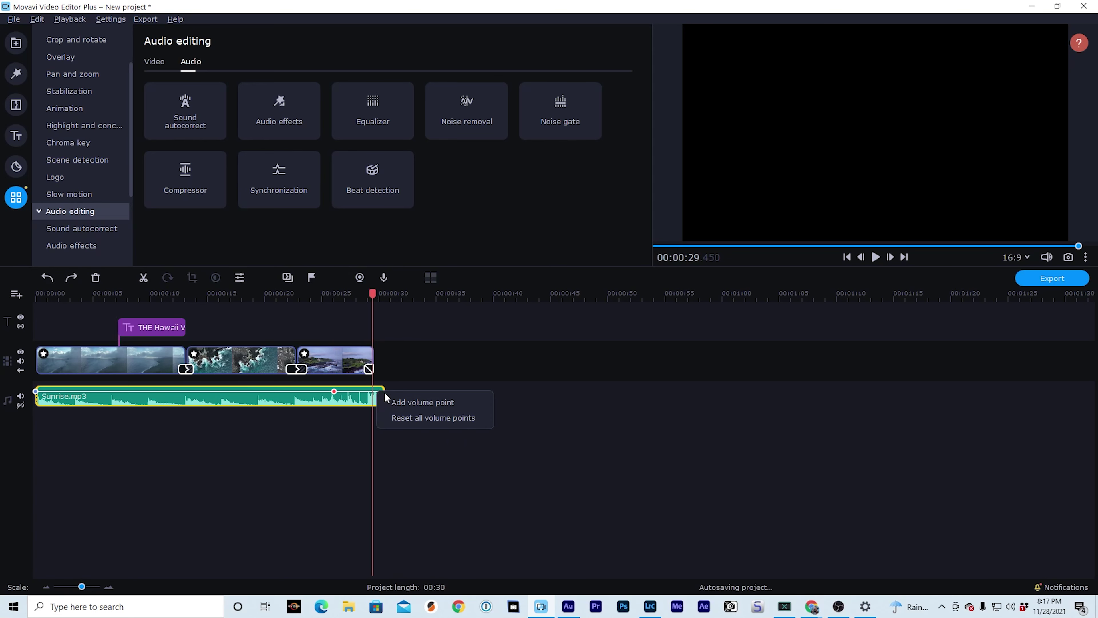
click(402, 403)
drag(377, 391, 390, 393)
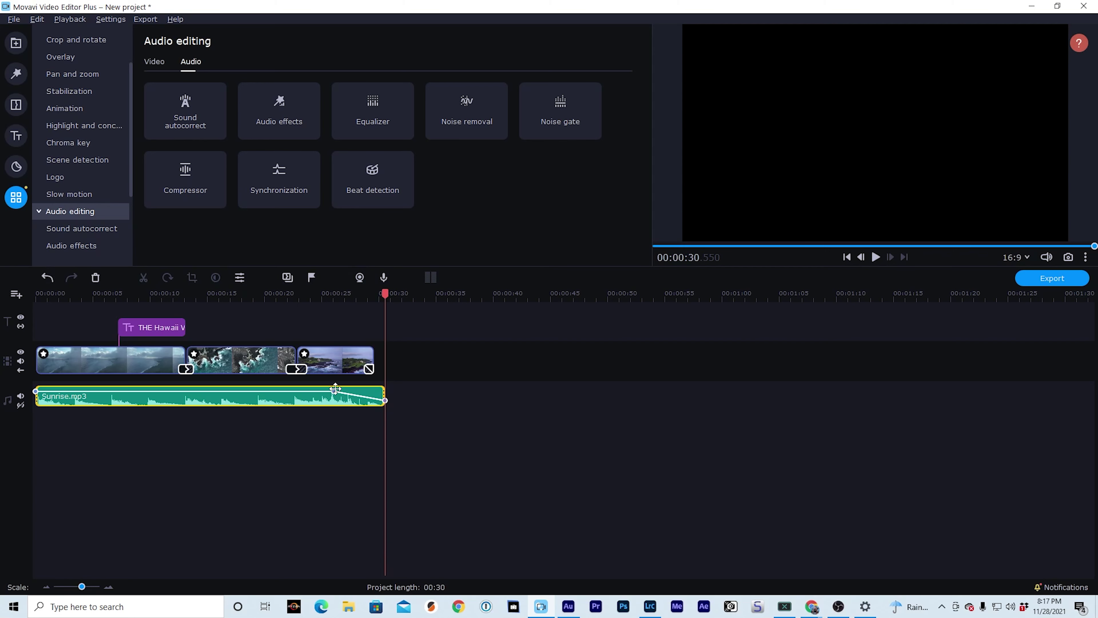
right_click(351, 398)
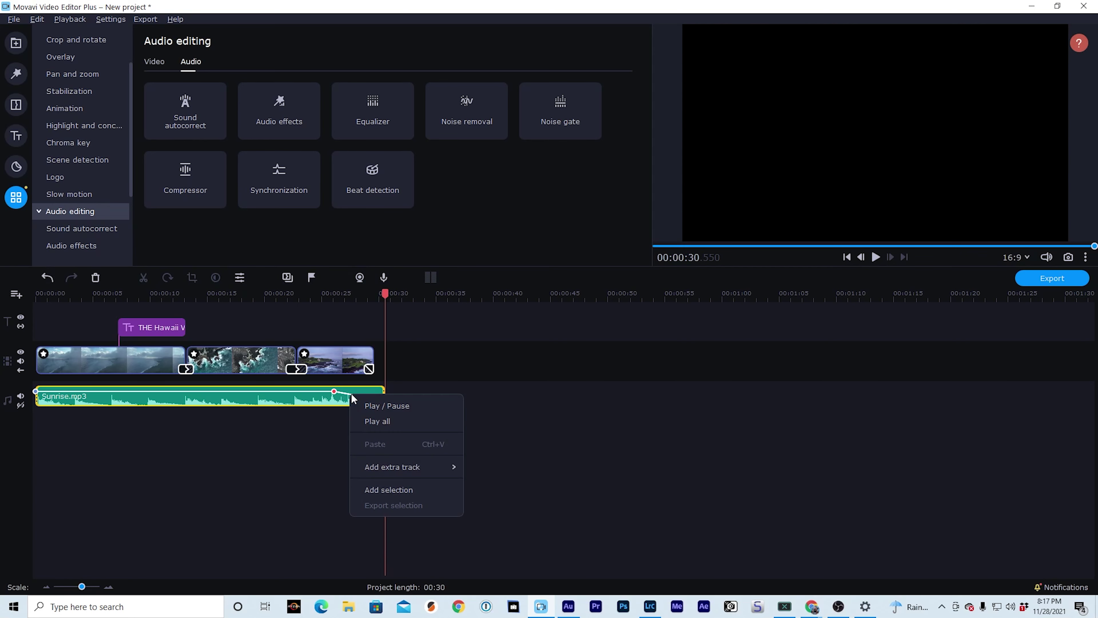
key(Escape)
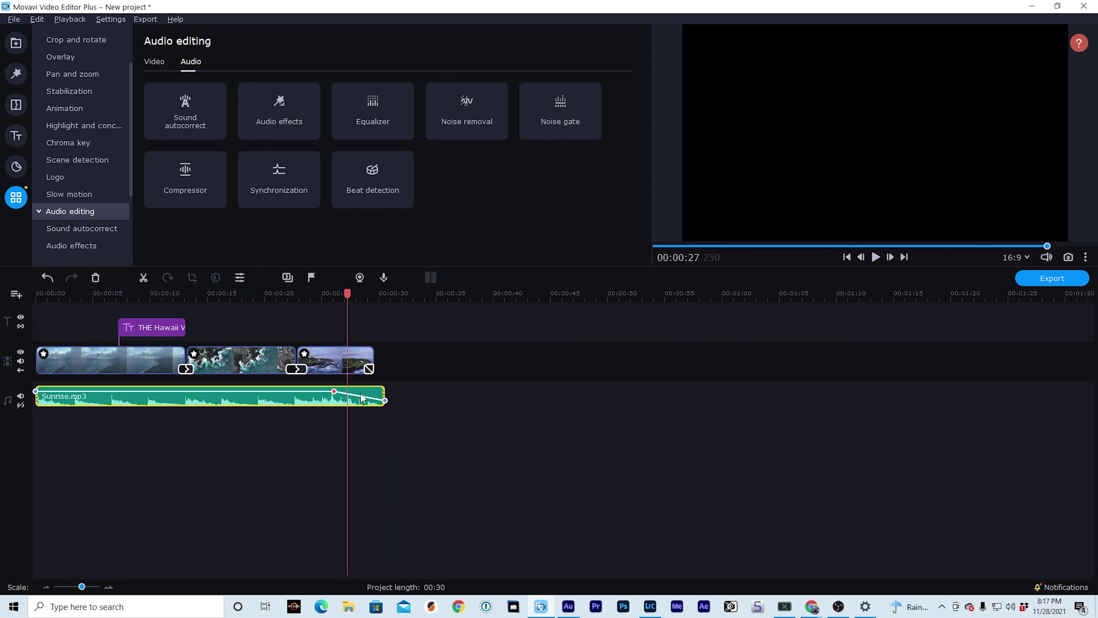
click(288, 290)
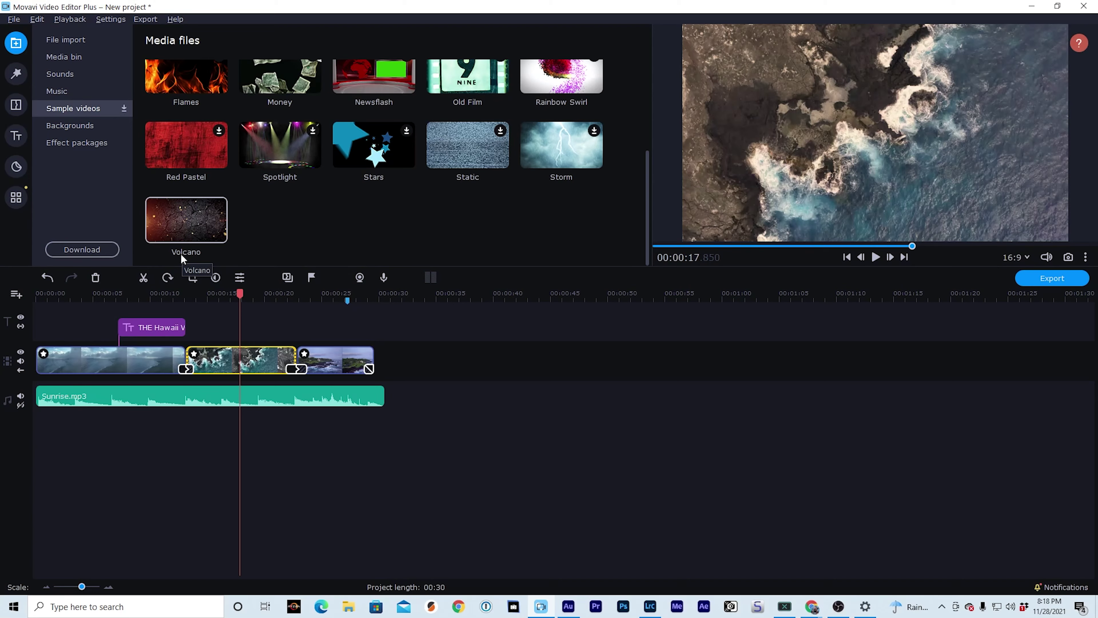
click(213, 318)
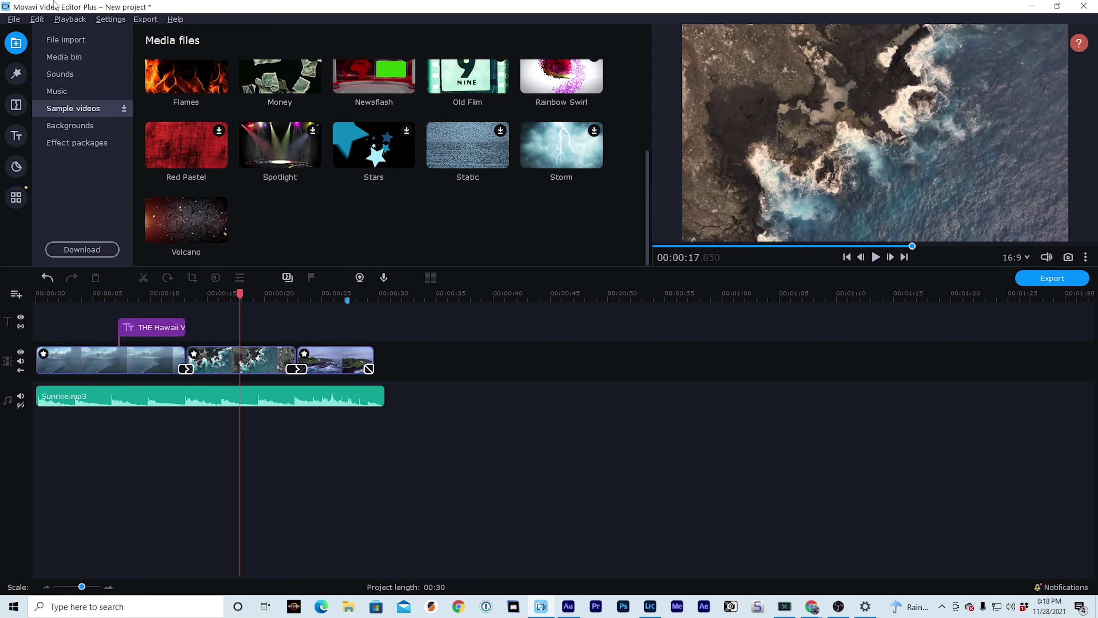
click(143, 20)
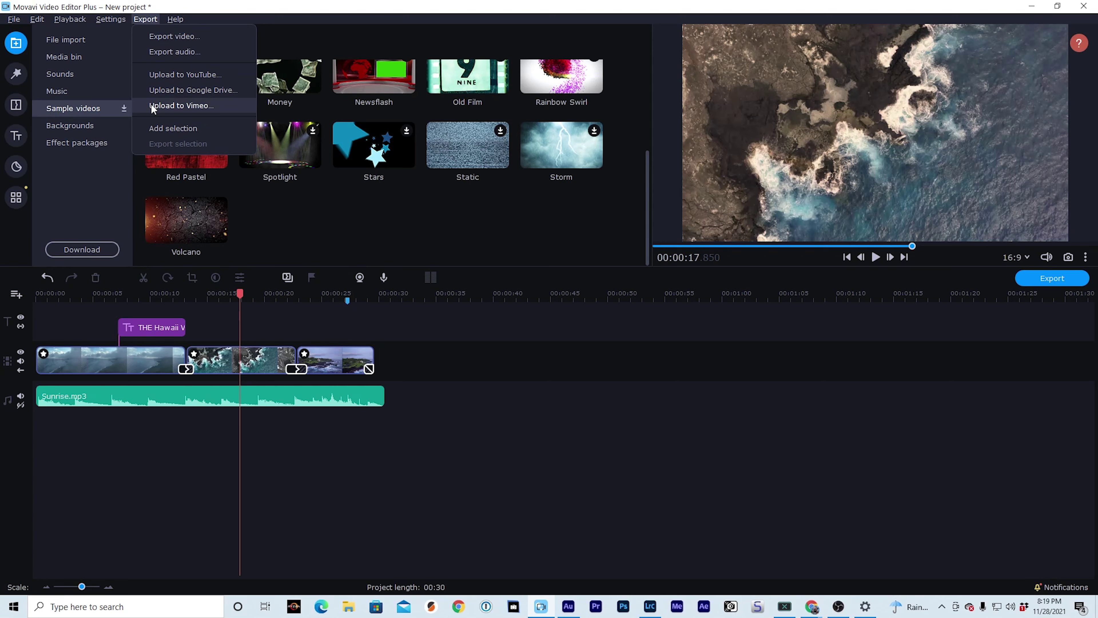
click(170, 51)
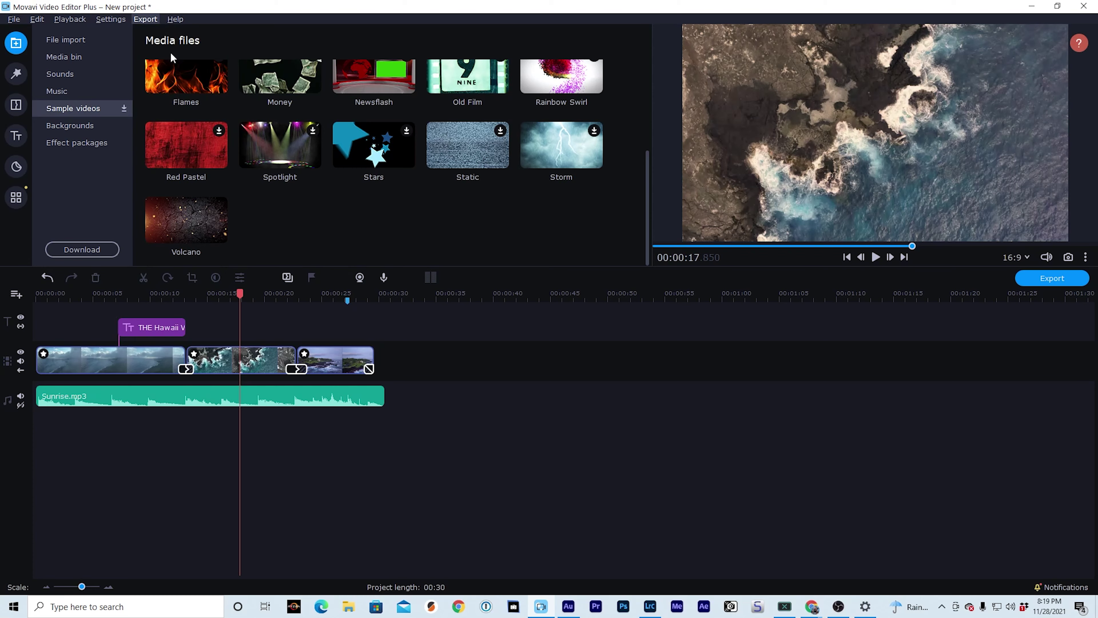
Start exporting the project as a video file with High quality selected
click(768, 424)
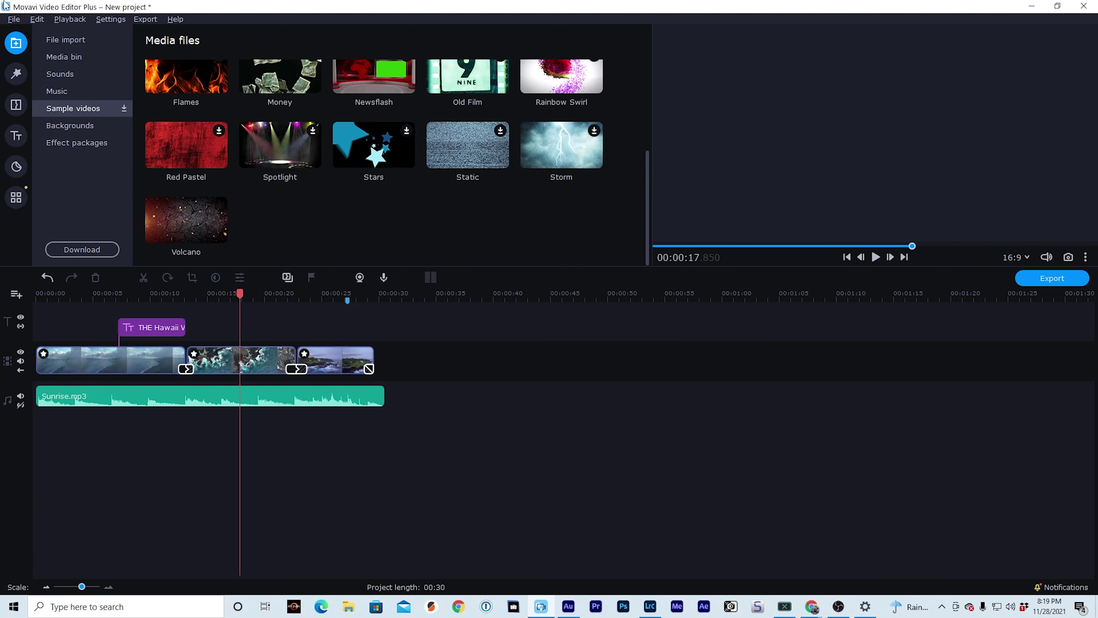
click(145, 20)
click(165, 38)
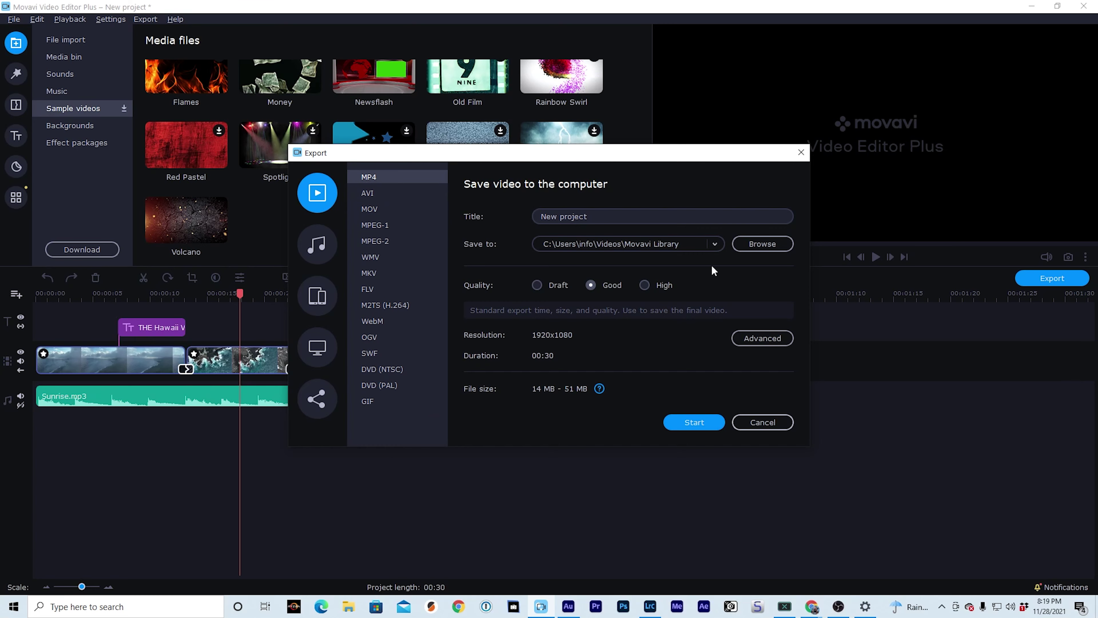
click(643, 287)
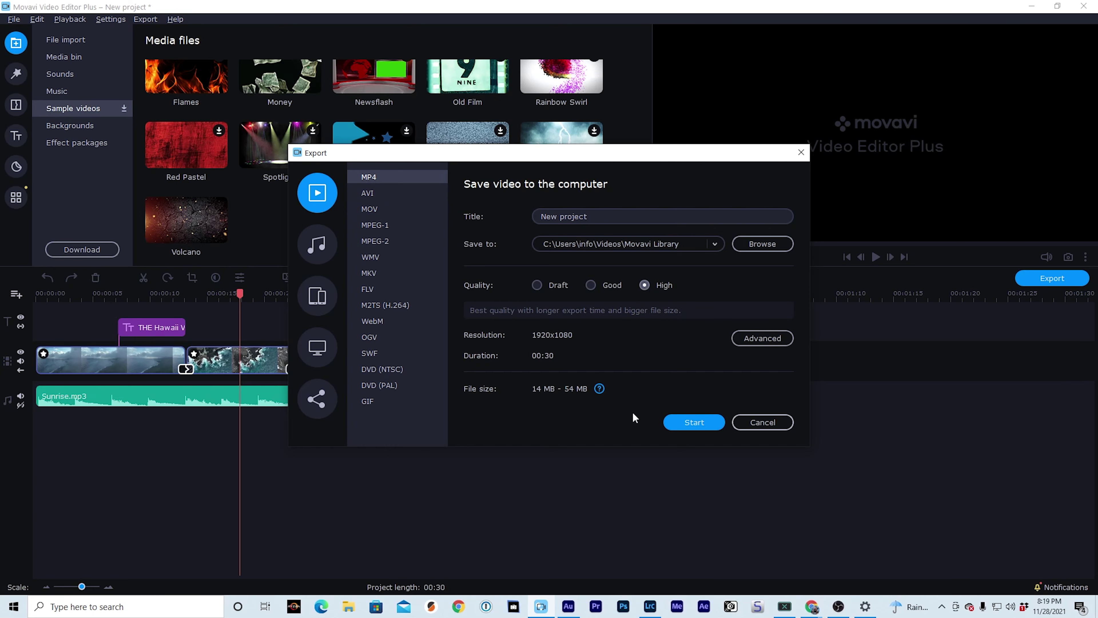
click(752, 337)
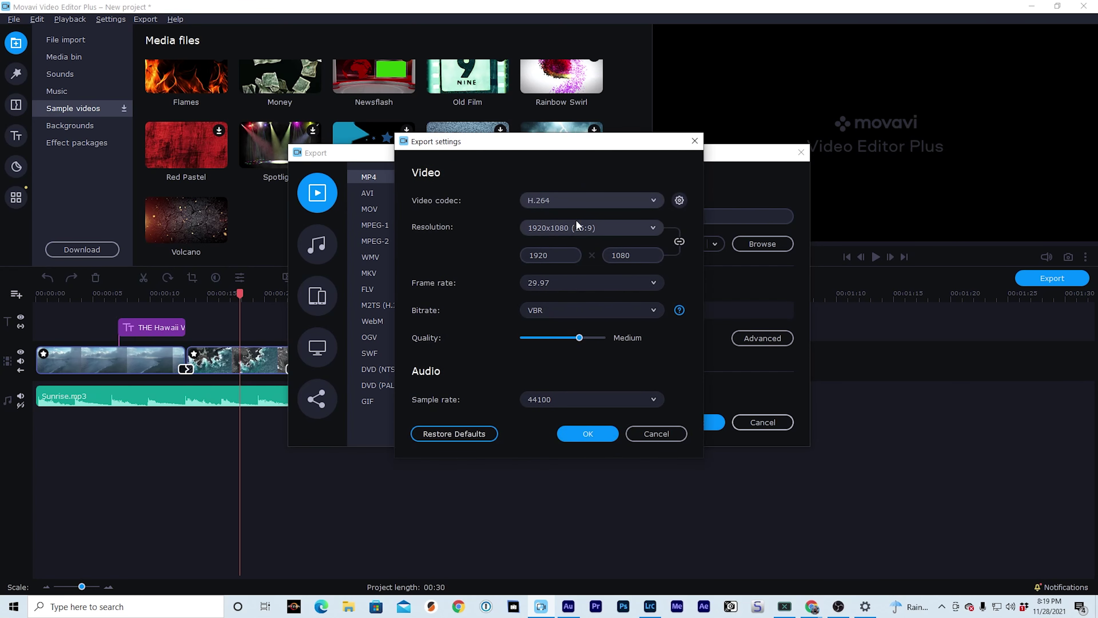
In Advanced settings, set resolution 3840x2160 (16:9), VBR bitrate and High video quality
click(581, 228)
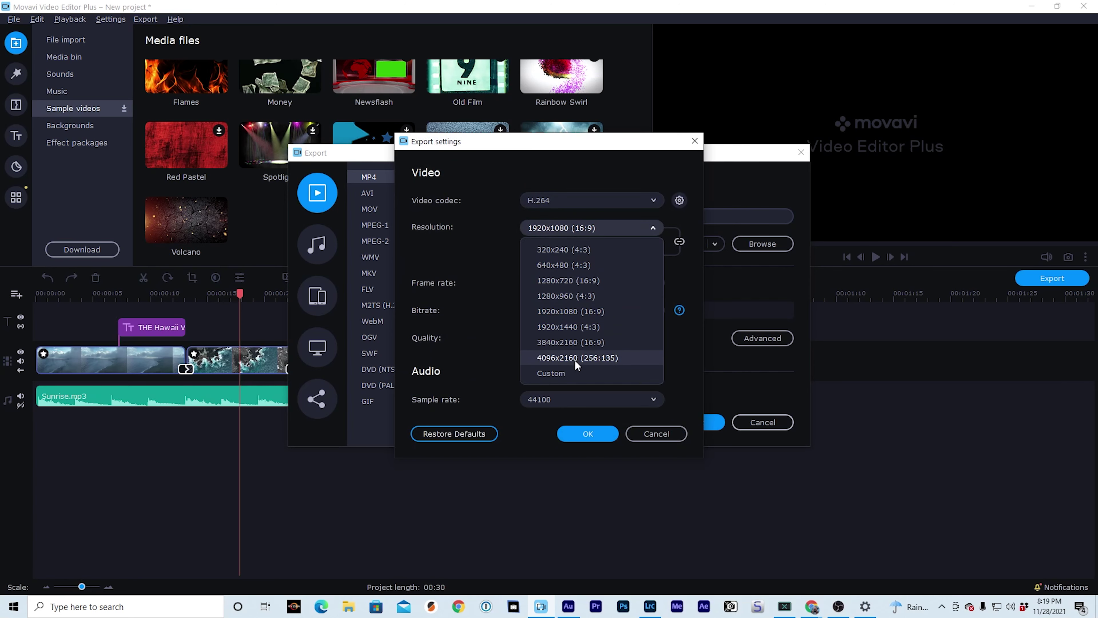
click(564, 343)
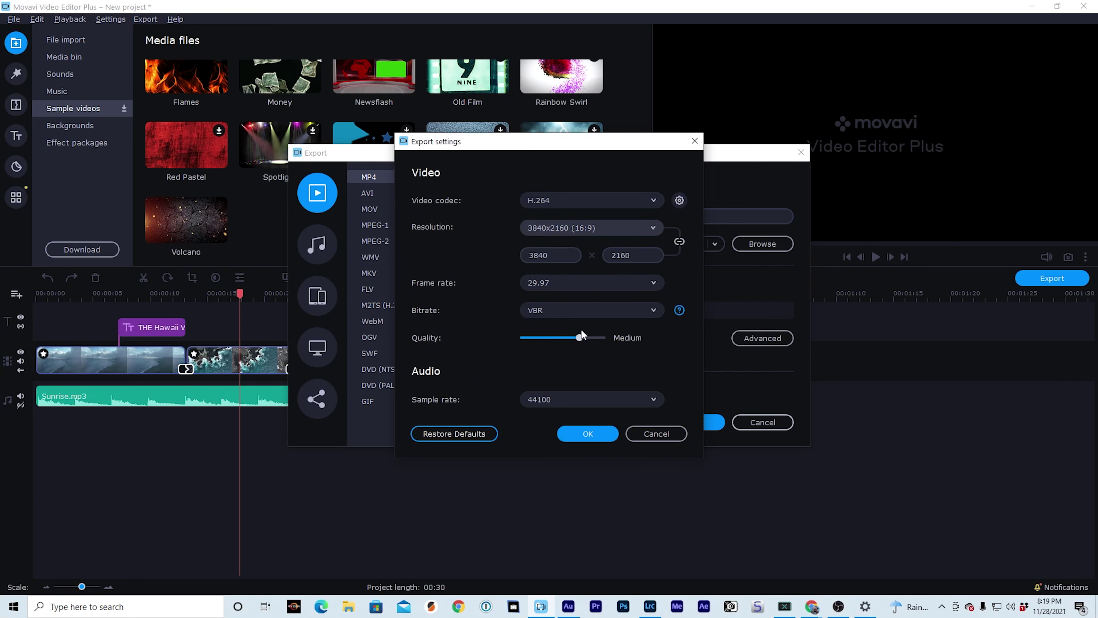
click(540, 232)
click(548, 224)
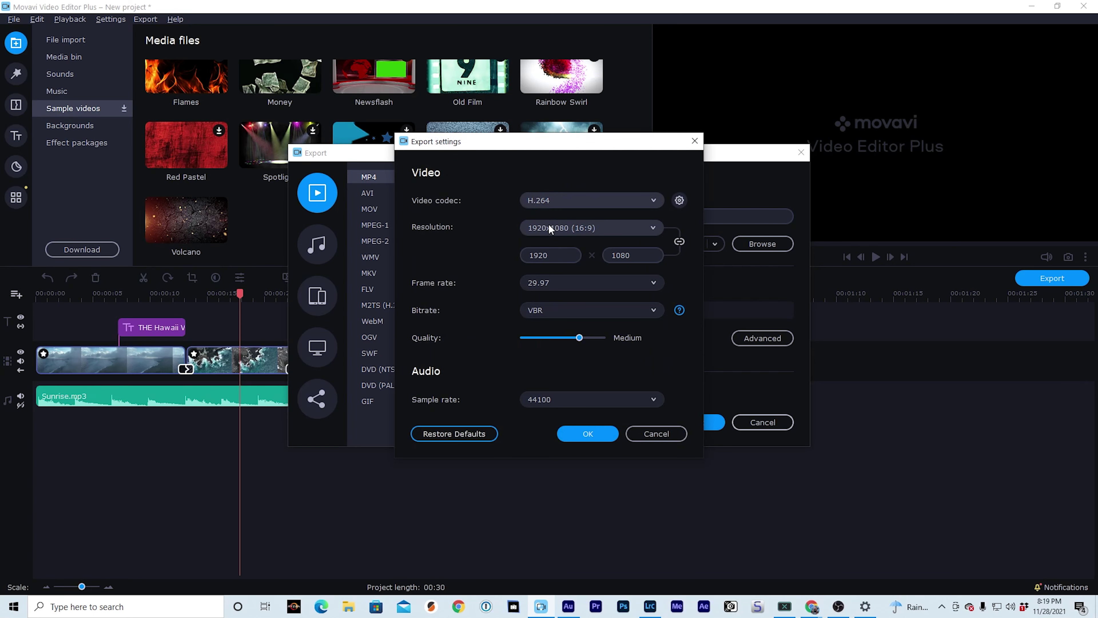
click(625, 229)
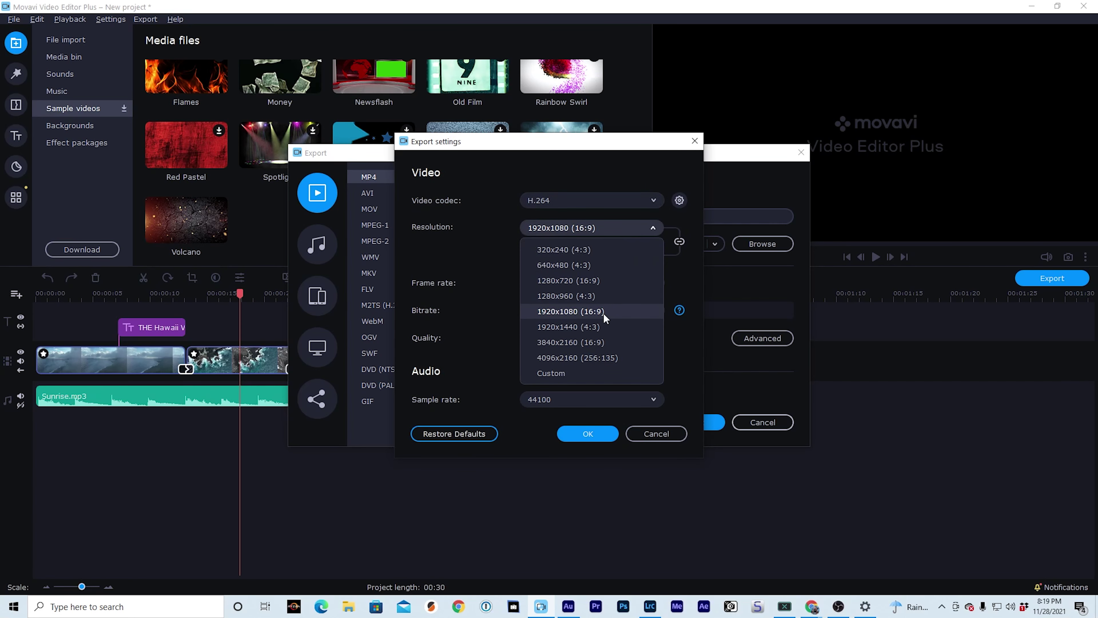
click(564, 343)
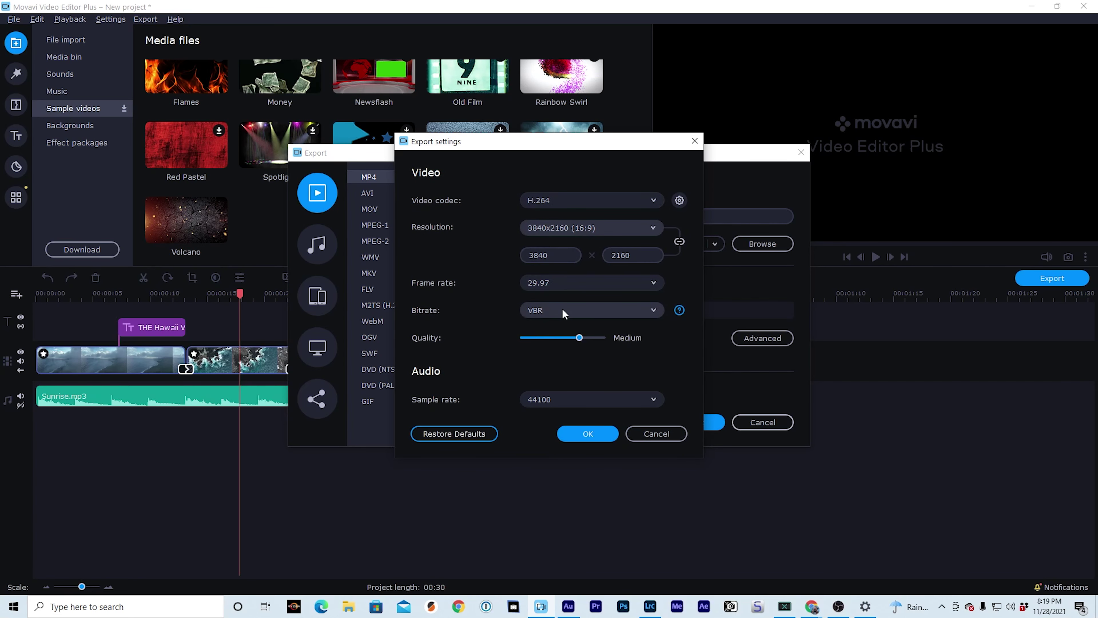
click(579, 308)
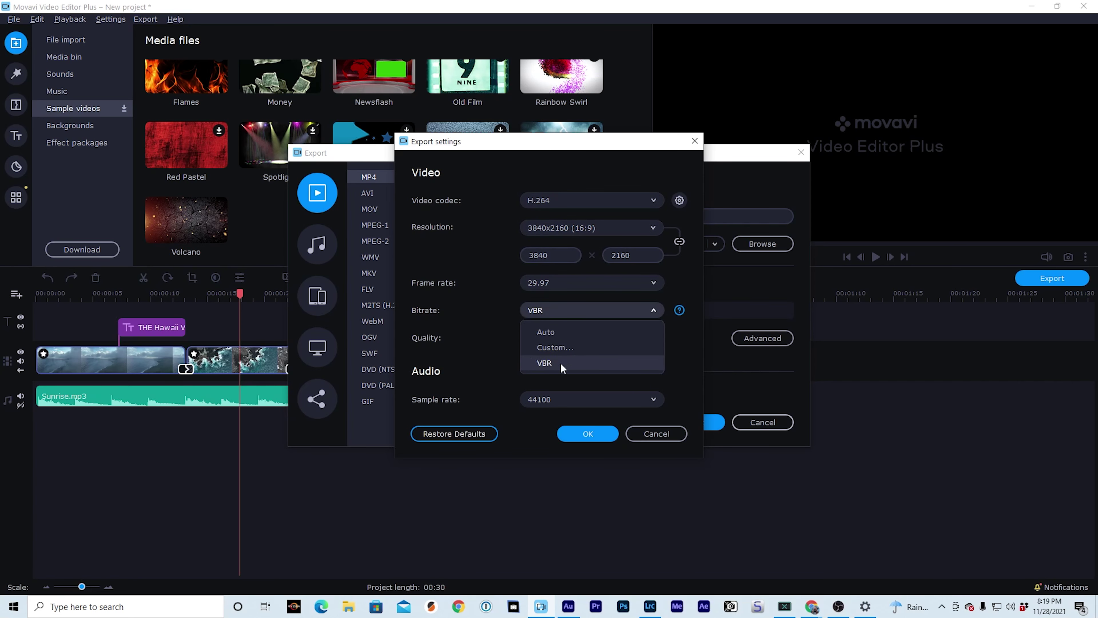
click(532, 363)
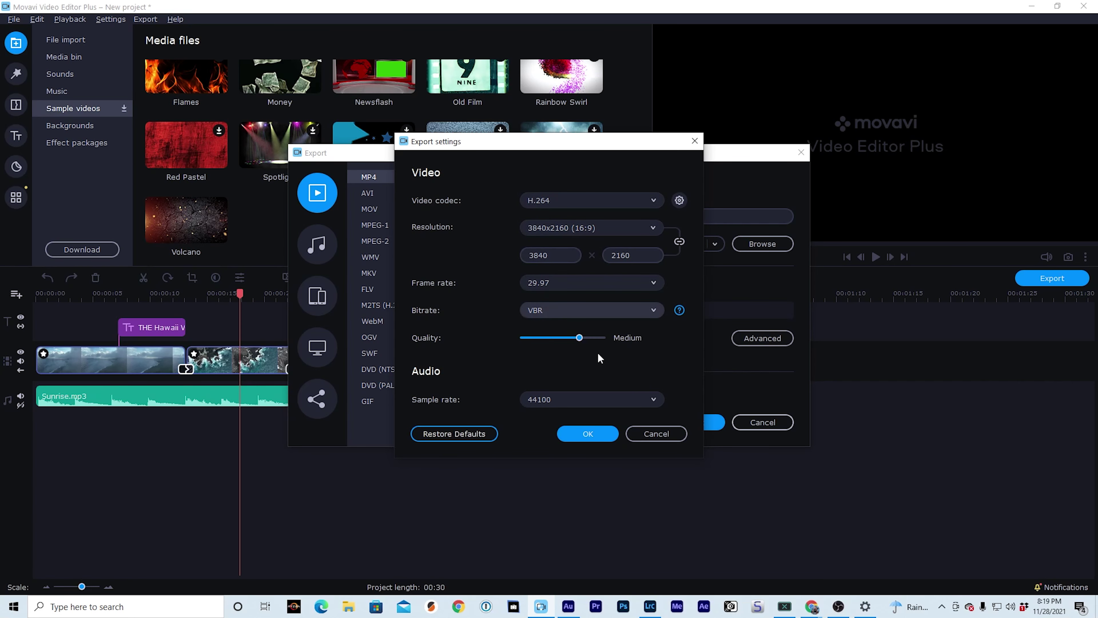
drag(580, 337, 657, 338)
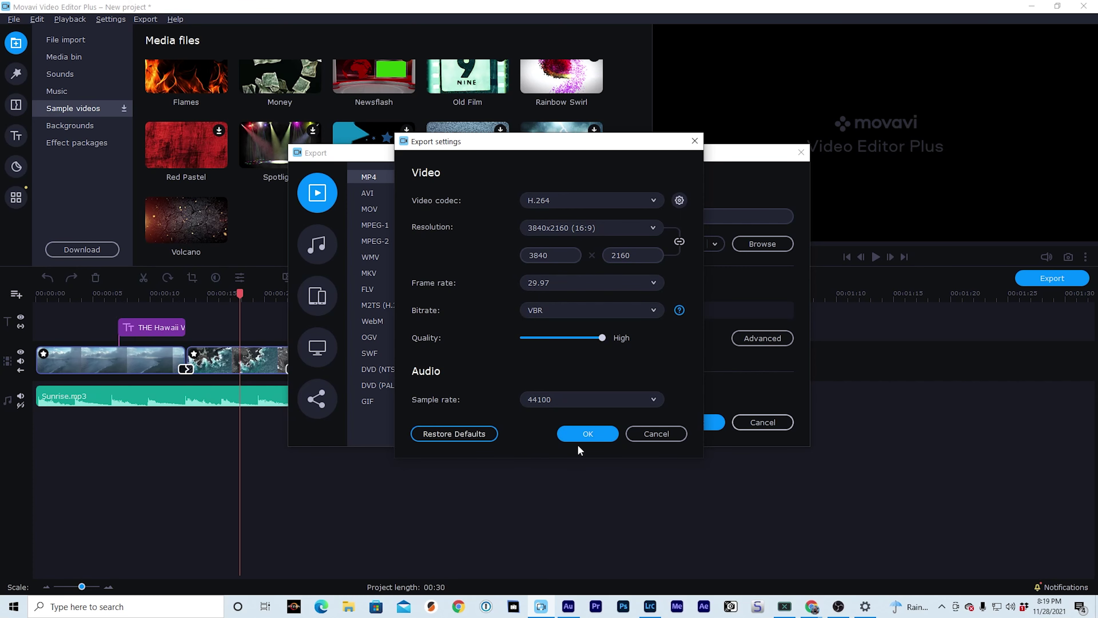
click(579, 435)
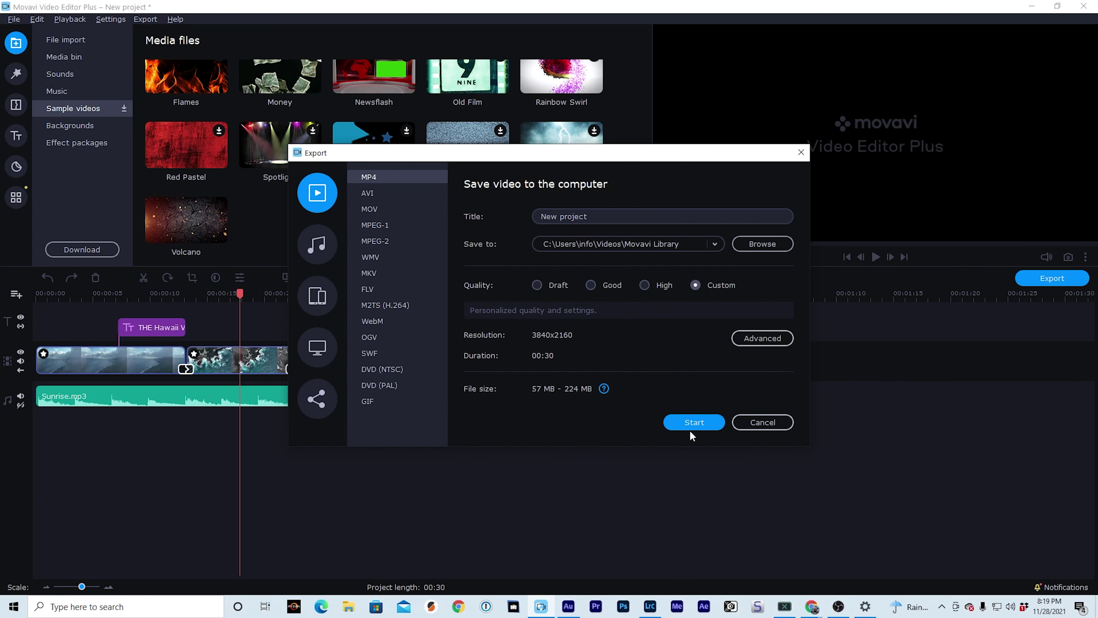
Set the Desktop as the save folder and start saving the MP4
click(741, 245)
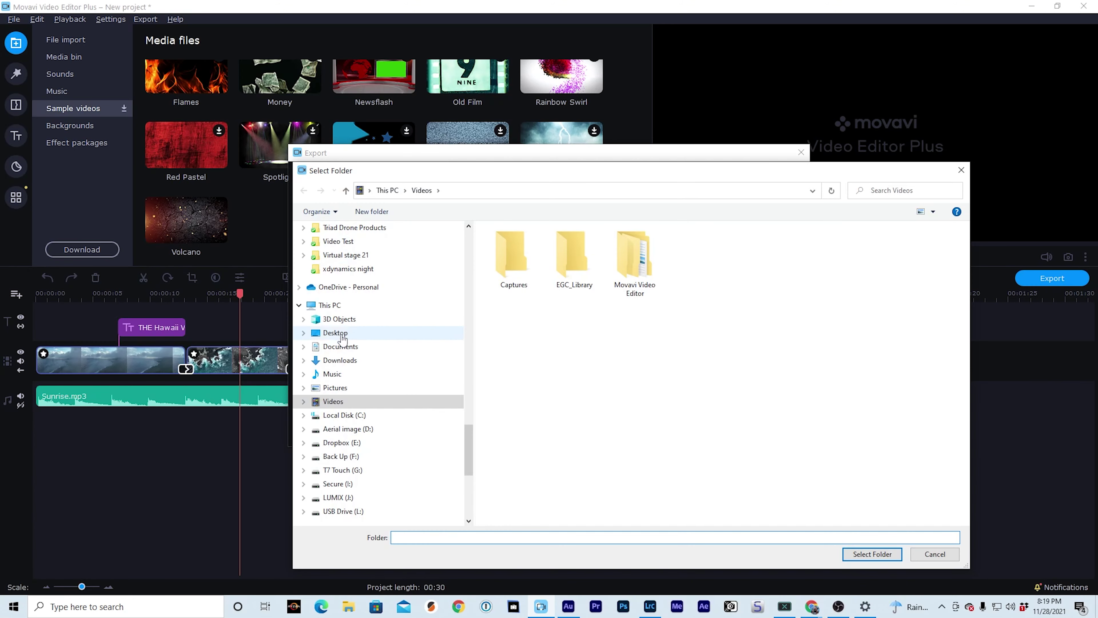
click(341, 334)
click(856, 551)
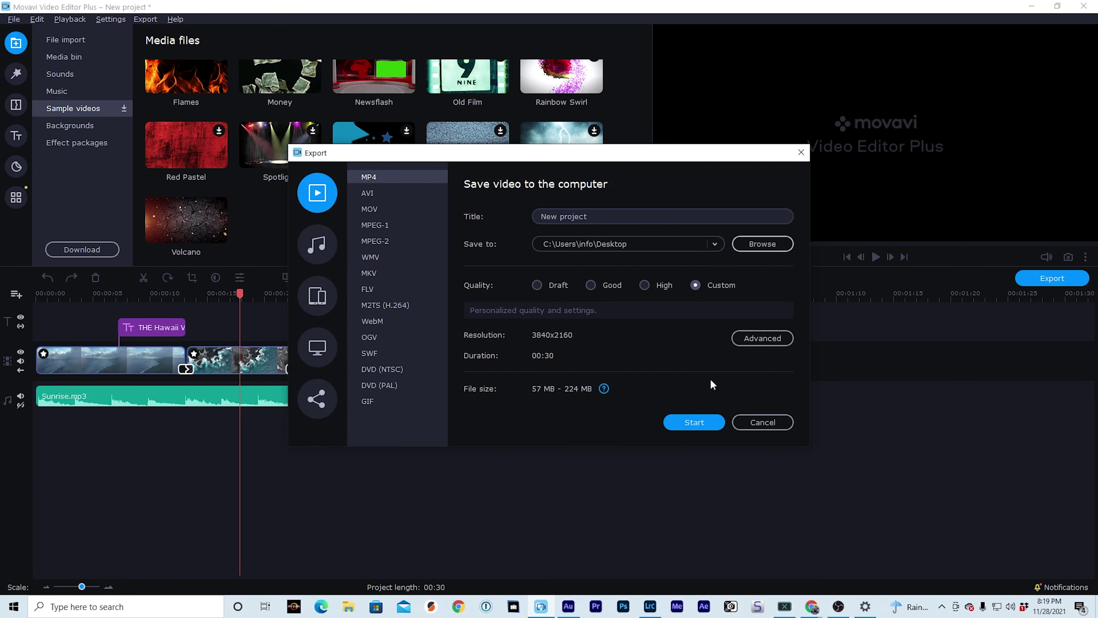
click(705, 423)
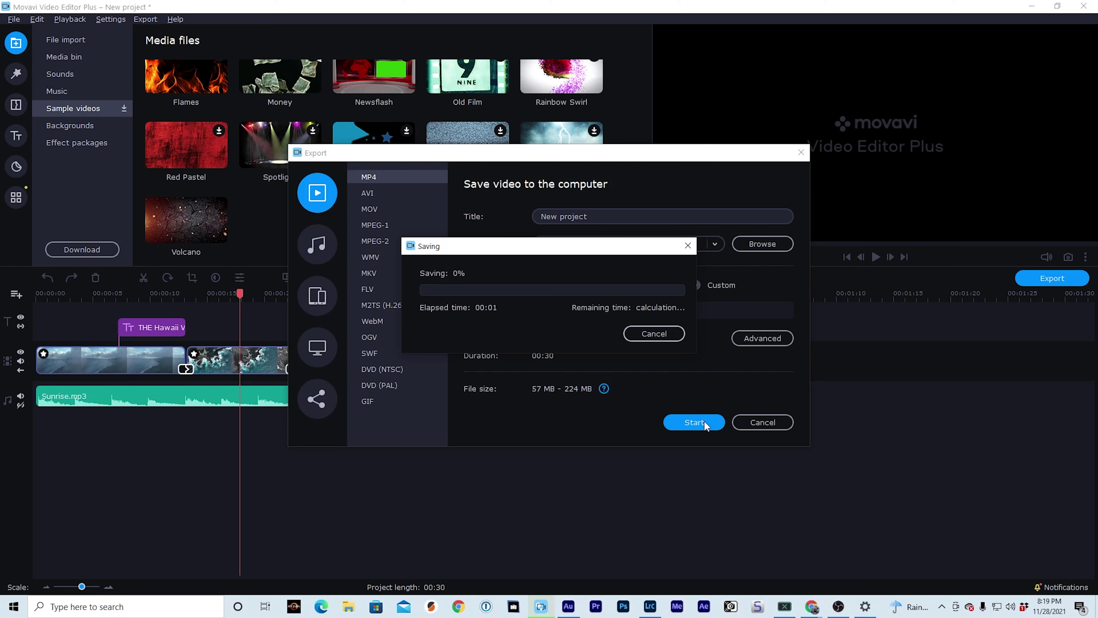